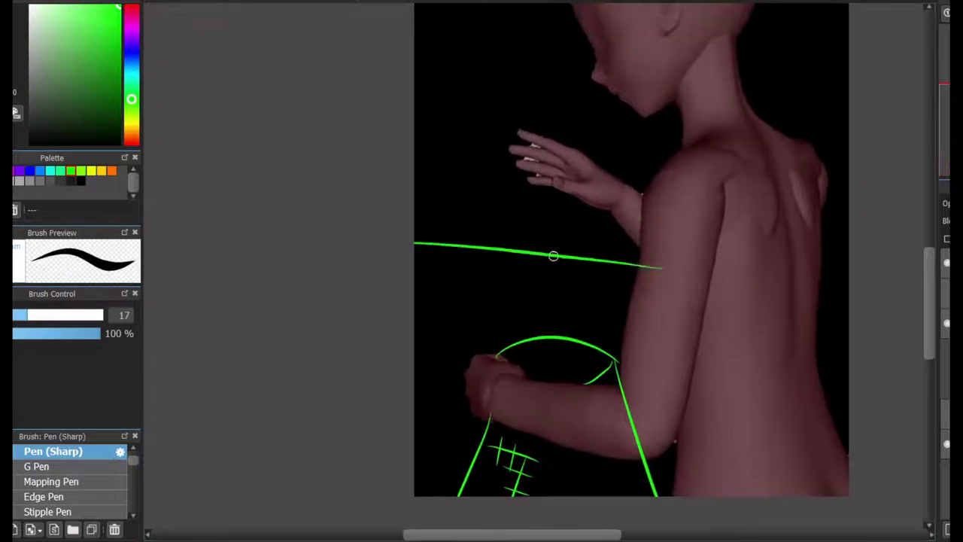
Step: Draw four green horizontal shelf lines across the canvas, spaced from the lower back up to the head
left_click_drag(479, 281, 516, 297)
left_click_drag(451, 328, 501, 360)
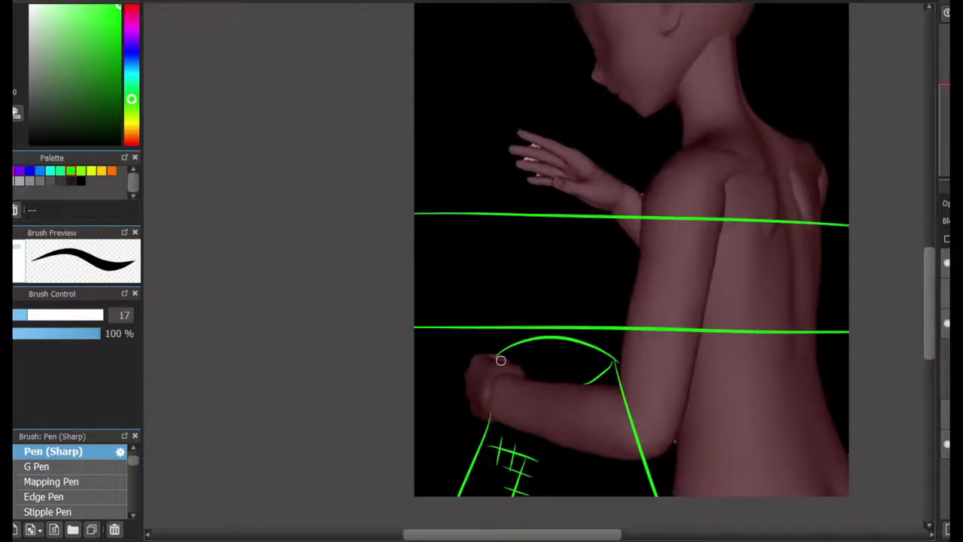
scroll(642, 234, "down", 3)
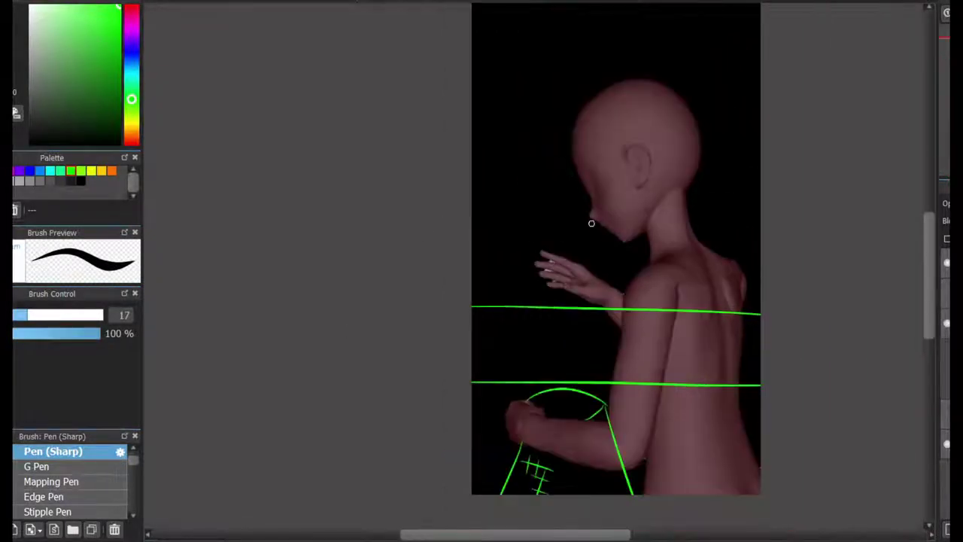
left_click_drag(592, 226, 632, 230)
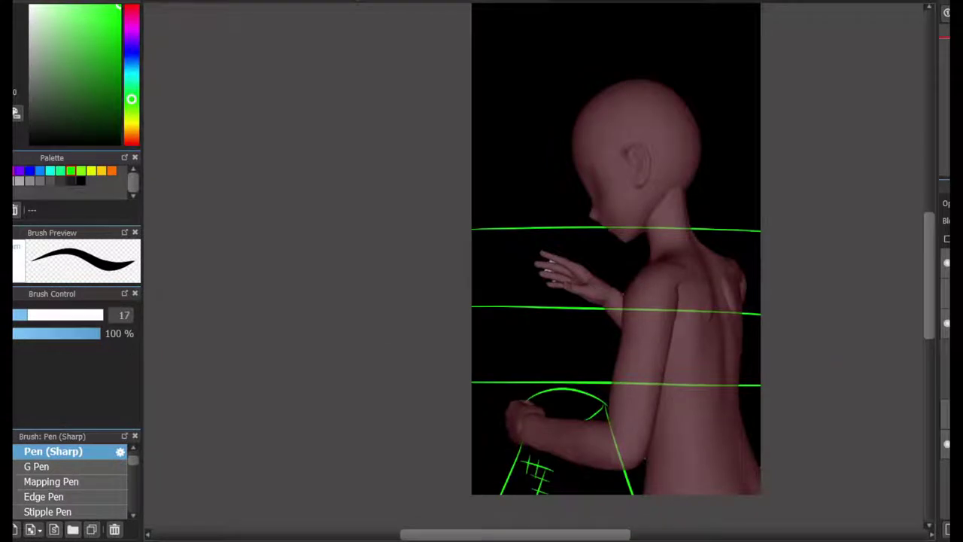
left_click_drag(600, 159, 791, 140)
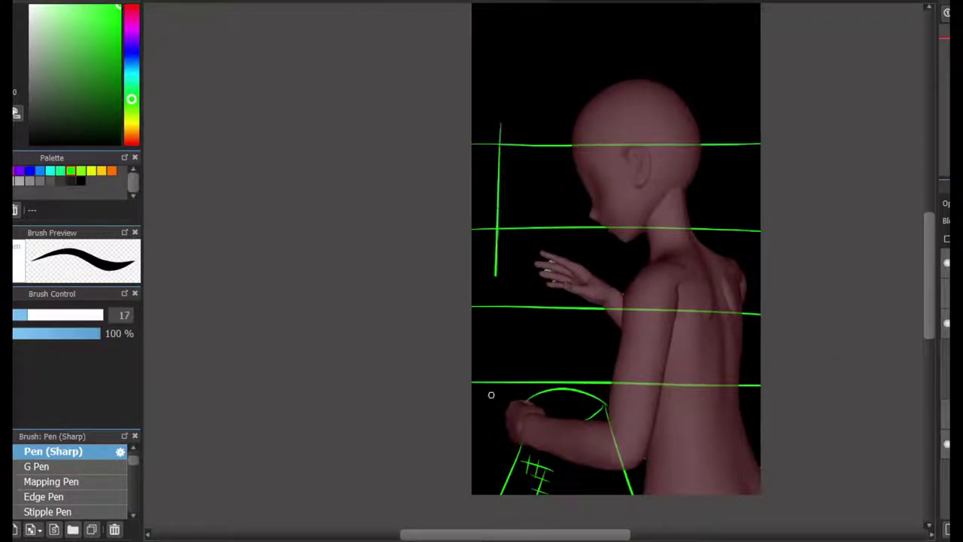
Step: Draw three green vertical lines crossing the horizontal ones to divide the background into shelf compartments
left_click_drag(491, 395, 497, 433)
left_click_drag(594, 113, 593, 408)
left_click_drag(703, 111, 710, 364)
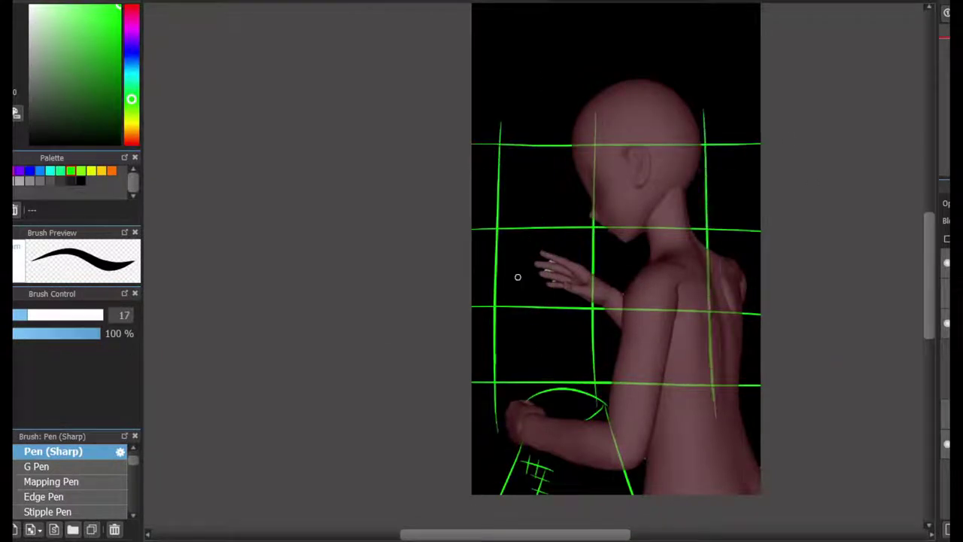
Step: Sketch rounded and triangular green items on the shelf beside the raised hand and a curved triangular shape on the shelf below
scroll(481, 273, "up", 2)
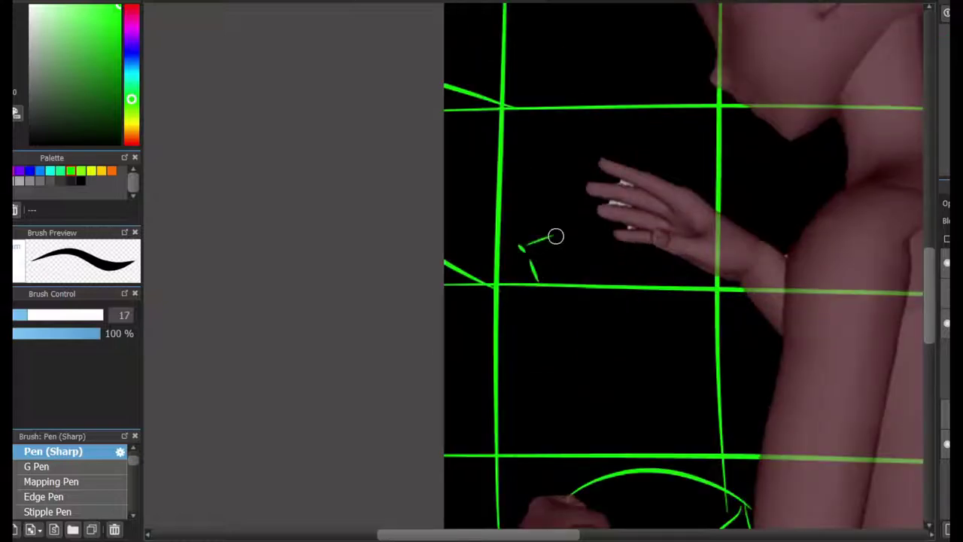
left_click_drag(605, 247, 563, 243)
left_click_drag(589, 343, 648, 392)
mouse_move(907, 301)
left_mouse_down()
mouse_move(675, 344)
mouse_move(795, 125)
left_mouse_up()
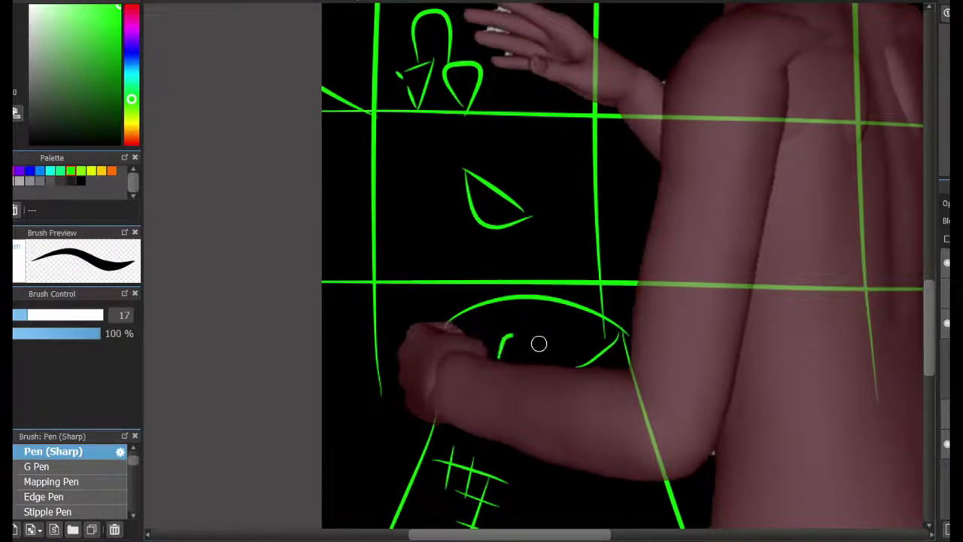
Step: Sketch three rounded items inside the basket above the forearm, plus a small triangle and slanting lines in the compartment above it
left_click_drag(569, 226, 490, 519)
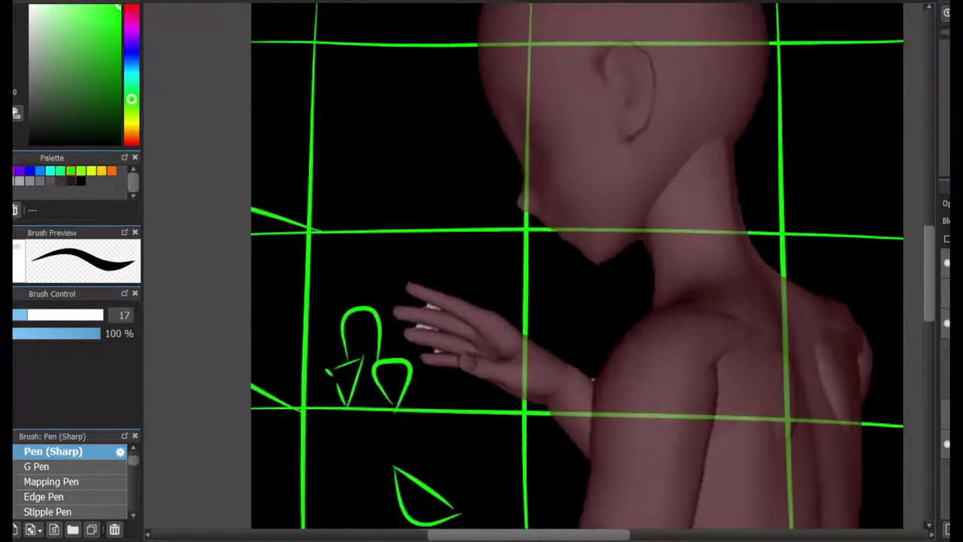
left_click_drag(482, 301, 432, 353)
mouse_move(481, 421)
left_mouse_down()
mouse_move(509, 231)
mouse_move(587, 105)
left_mouse_up()
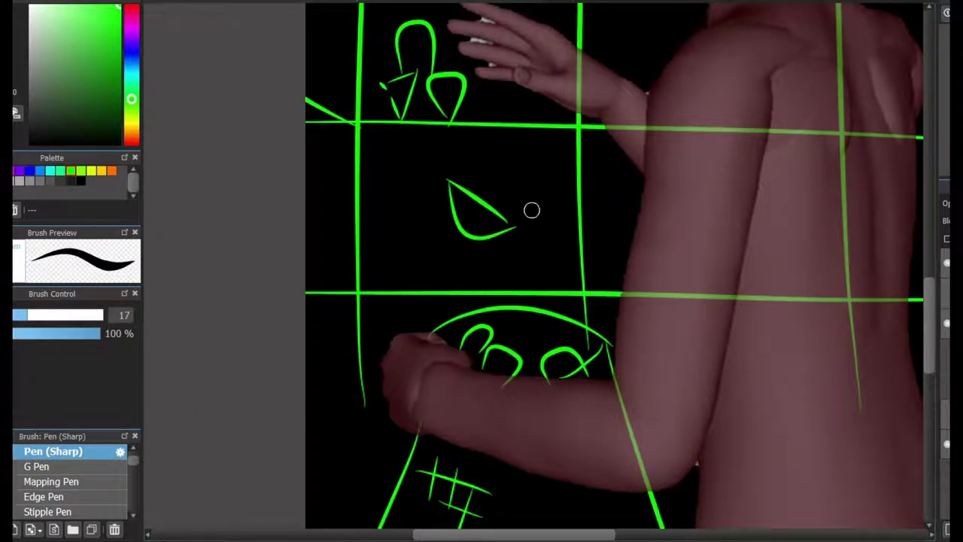
left_click_drag(527, 242, 557, 286)
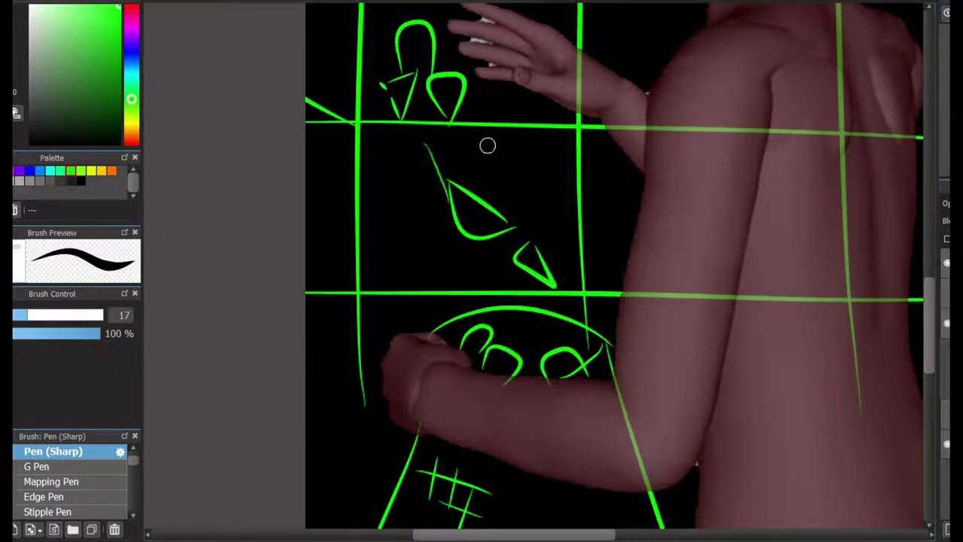
left_click_drag(624, 235, 584, 111)
mouse_move(527, 45)
left_mouse_down()
mouse_move(575, 527)
mouse_move(545, 534)
left_mouse_up()
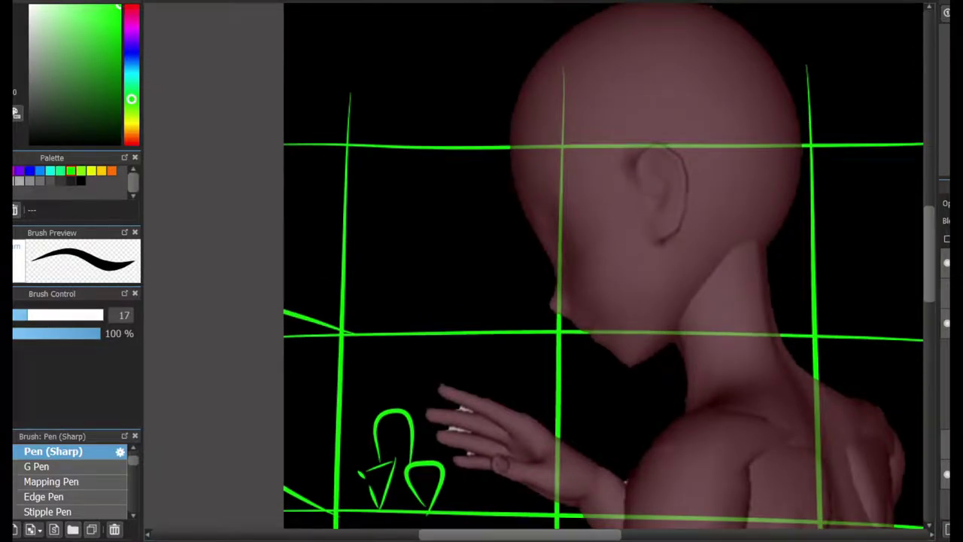
Step: Switch the pen colour to blue and draw a long curved hair line from the forehead across the cheek to the neck
key("x")
left_click_drag(511, 82, 636, 237)
key("ctrl+z")
left_click_drag(516, 146, 660, 301)
key("ctrl+z")
left_click_drag(504, 130, 672, 435)
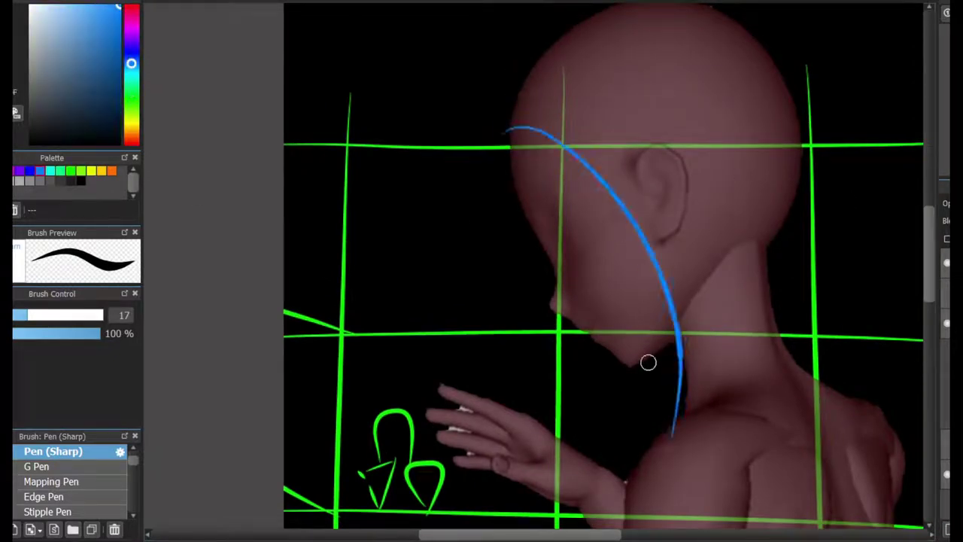
key("ctrl+z")
mouse_move(514, 113)
left_mouse_down()
mouse_move(573, 145)
mouse_move(688, 414)
left_mouse_up()
Step: Sketch the eye in blue and a curved hair strand running past it to the nose
mouse_move(598, 246)
left_mouse_down()
mouse_move(563, 269)
mouse_move(557, 259)
left_mouse_up()
key("ctrl+z")
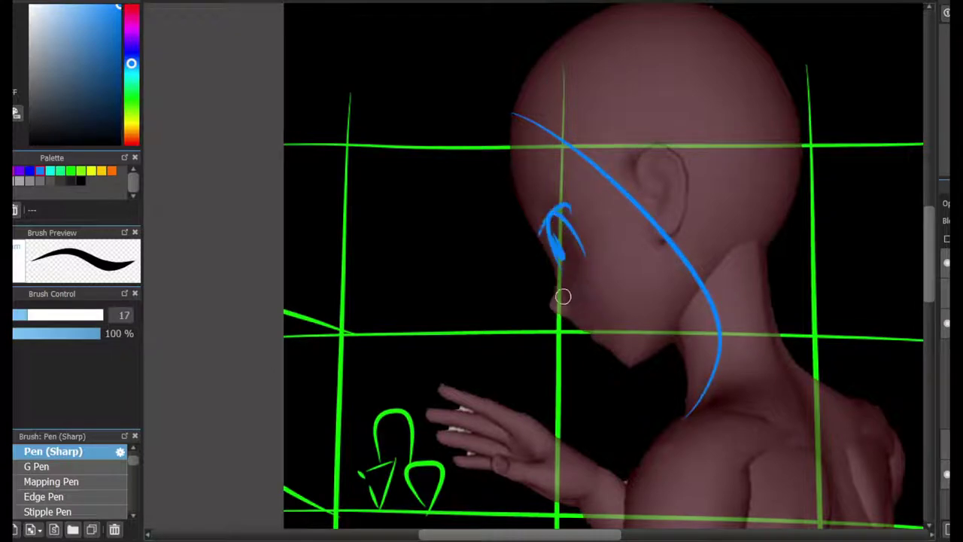
key("ctrl+z")
mouse_move(563, 297)
left_mouse_down()
mouse_move(621, 200)
mouse_move(549, 301)
mouse_move(686, 370)
left_mouse_up()
key("ctrl+z")
left_click_drag(576, 339, 688, 380)
key("ctrl+z")
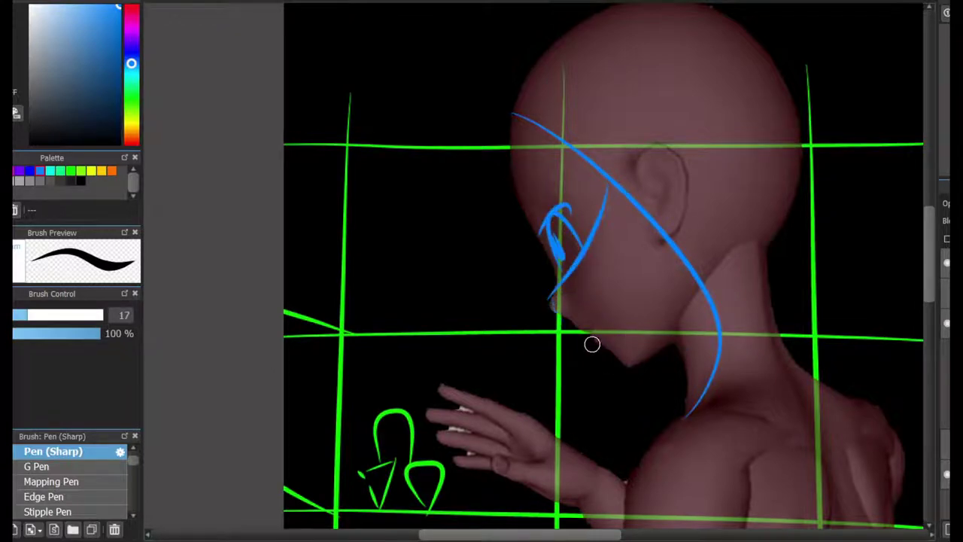
Step: Draw the jawline, the bangs in front of the face and the outer hair outline around the head down to the shoulders
left_click_drag(557, 312, 689, 348)
mouse_move(576, 167)
left_mouse_down()
mouse_move(535, 296)
mouse_move(519, 271)
left_mouse_up()
key("ctrl+z")
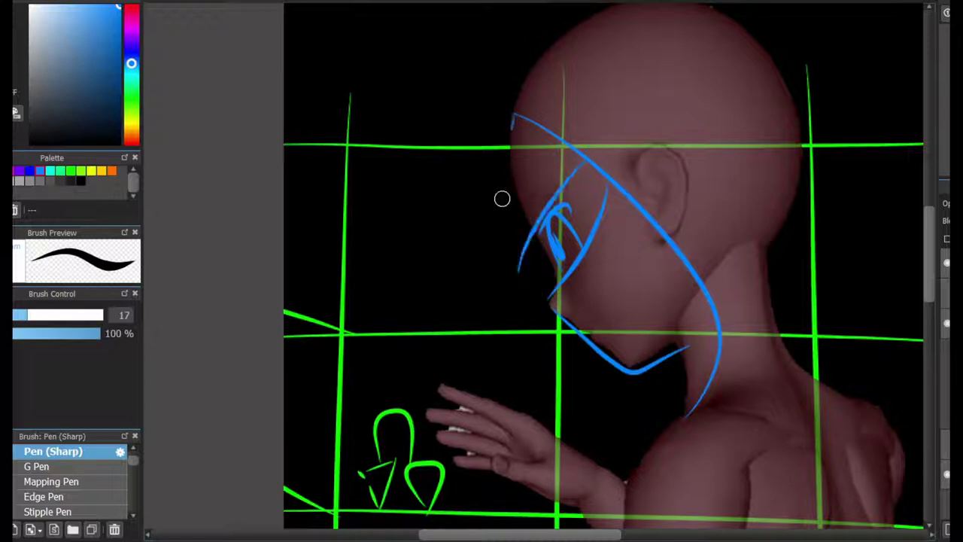
left_click_drag(512, 114, 514, 281)
mouse_move(575, 148)
left_mouse_down()
mouse_move(469, 218)
mouse_move(738, 491)
left_mouse_up()
left_click_drag(817, 531, 806, 247)
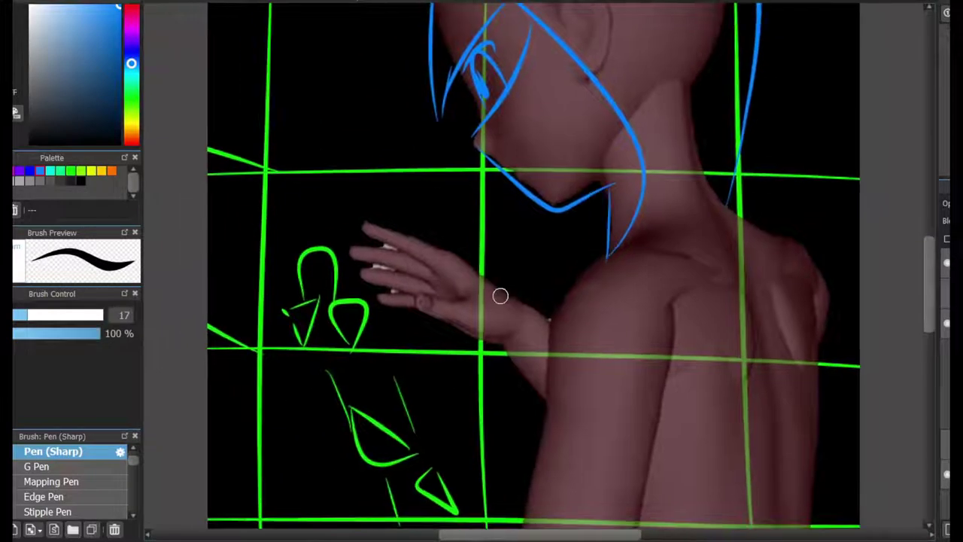
Step: Outline the raised arm's wrist cuff, fingers, thumb and palm with blue strokes
mouse_move(521, 280)
left_mouse_down()
mouse_move(542, 339)
mouse_move(509, 389)
left_mouse_up()
scroll(509, 389, "up", 2)
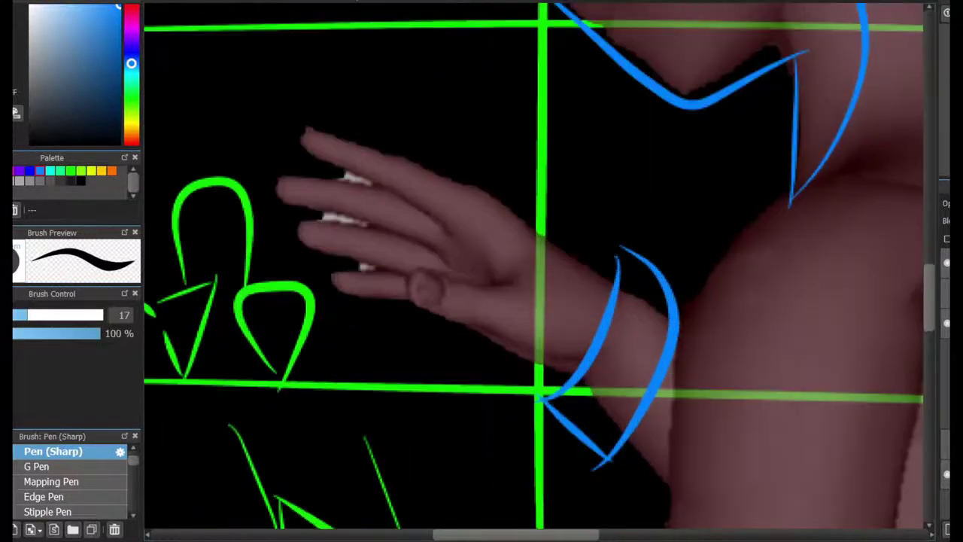
left_click_drag(496, 285, 490, 327)
mouse_move(316, 113)
left_mouse_down()
mouse_move(428, 203)
mouse_move(463, 171)
left_mouse_up()
mouse_move(291, 167)
left_mouse_down()
mouse_move(281, 206)
mouse_move(451, 244)
left_mouse_up()
left_click_drag(291, 167, 429, 202)
left_click_drag(305, 218, 421, 265)
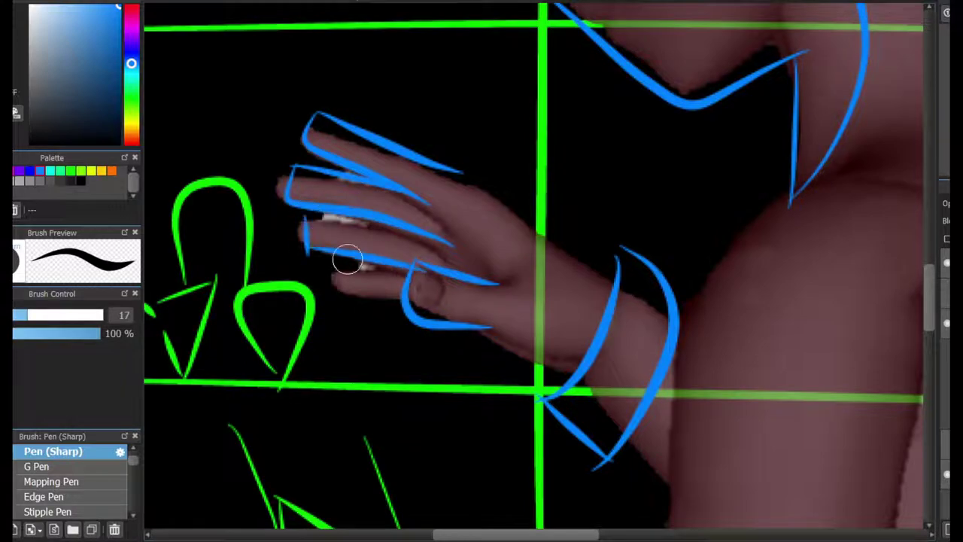
left_click_drag(350, 298, 399, 284)
left_click_drag(475, 340, 555, 389)
left_click_drag(468, 185, 619, 280)
Step: Draw two sweeping blue garment edges across the back and a crisscross lacing line between them
scroll(626, 153, "down", 2)
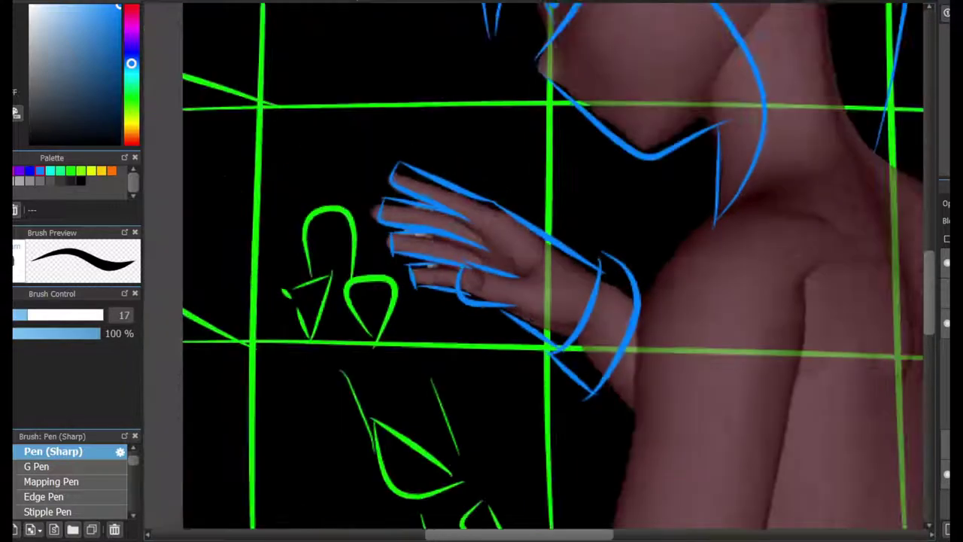
scroll(621, 288, "down", 5)
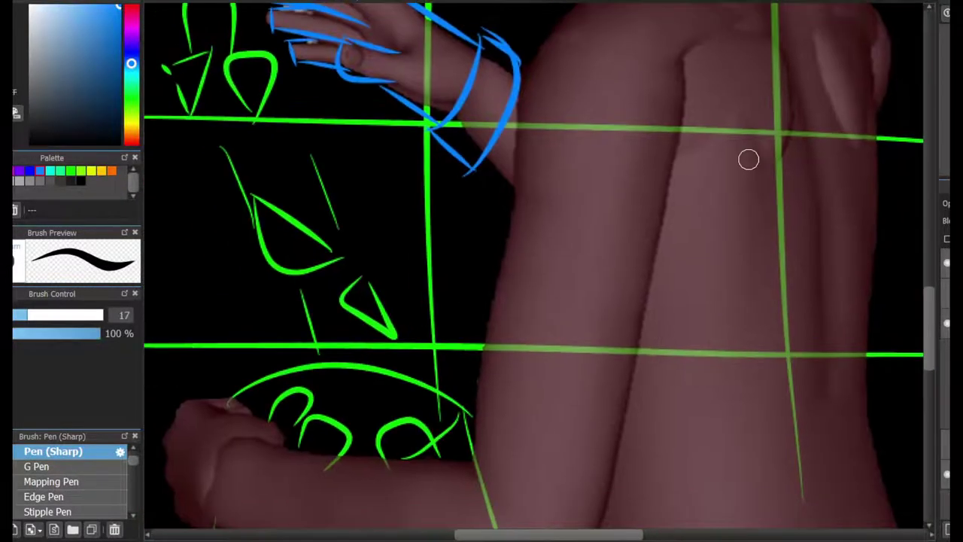
scroll(748, 157, "down", 2)
left_click_drag(812, 16, 677, 229)
mouse_move(831, 16)
left_mouse_down()
mouse_move(817, 230)
mouse_move(641, 448)
left_mouse_up()
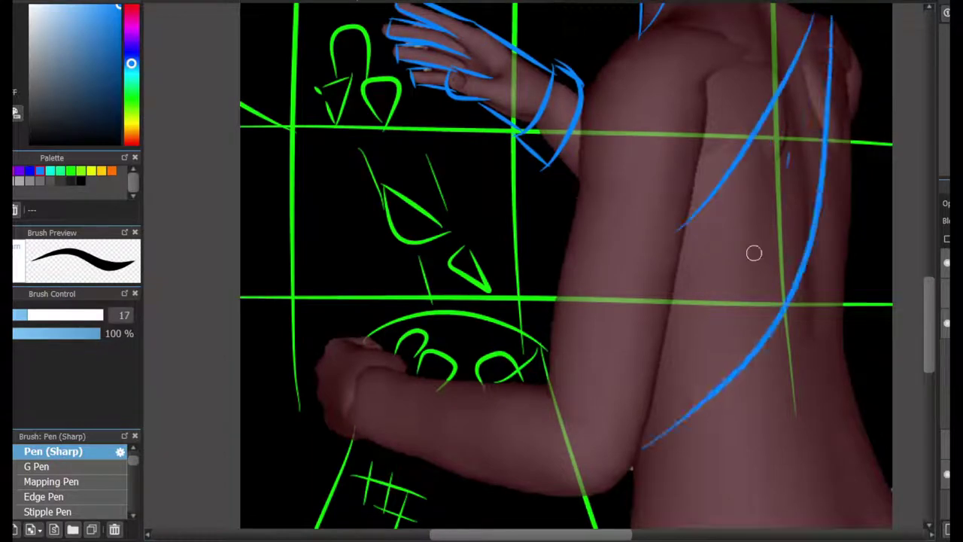
mouse_move(693, 338)
left_mouse_down()
mouse_move(743, 294)
mouse_move(785, 238)
mouse_move(811, 168)
left_mouse_up()
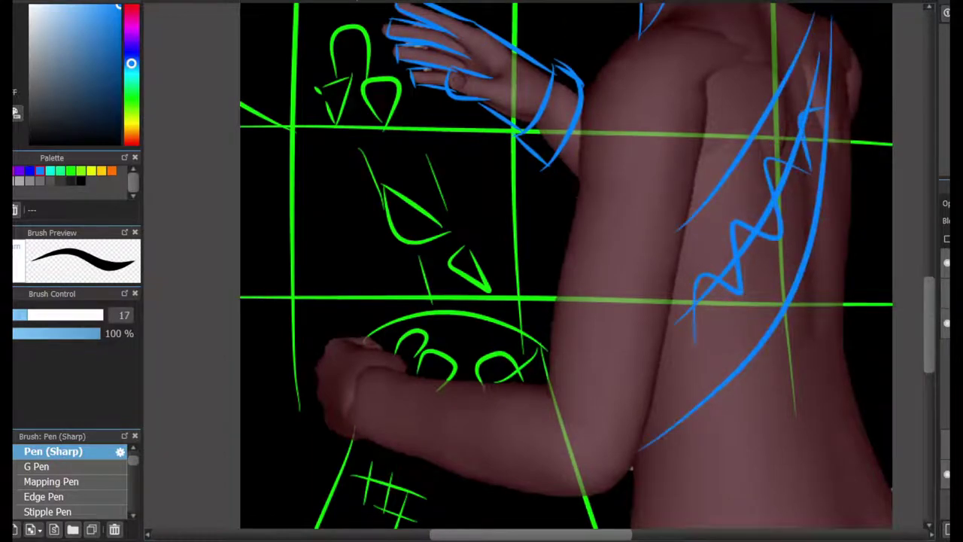
Step: Outline the lower hand's cuff and fist in blue and mark a small dot on the shelf above
mouse_move(378, 359)
left_mouse_down()
mouse_move(519, 203)
mouse_move(525, 301)
mouse_move(550, 208)
mouse_move(533, 307)
left_mouse_up()
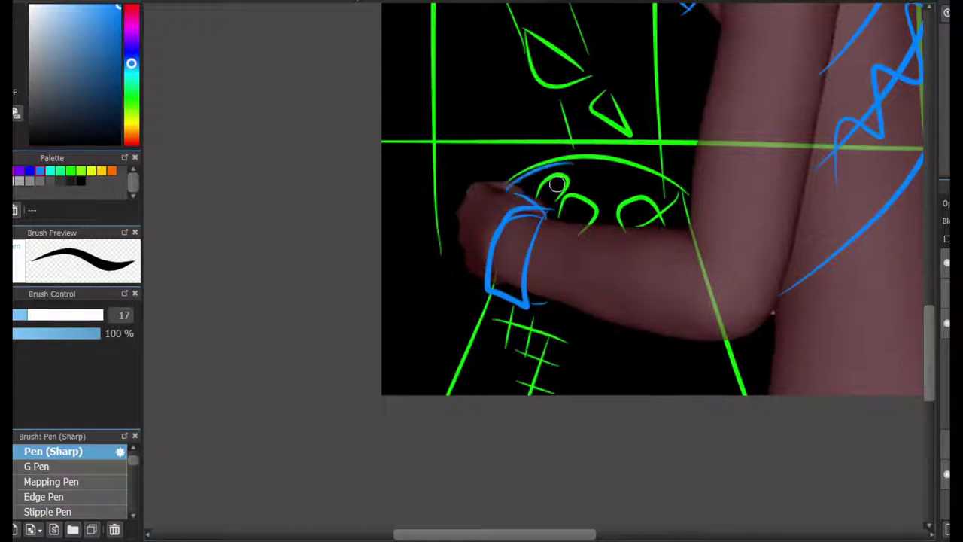
mouse_move(507, 179)
left_mouse_down()
mouse_move(496, 305)
mouse_move(546, 534)
mouse_move(468, 505)
mouse_move(419, 316)
left_mouse_up()
left_click(479, 167)
Step: Add small blue rounded shapes on top of and next to the green shelf items beside the raised hand
scroll(512, 200, "down", 3)
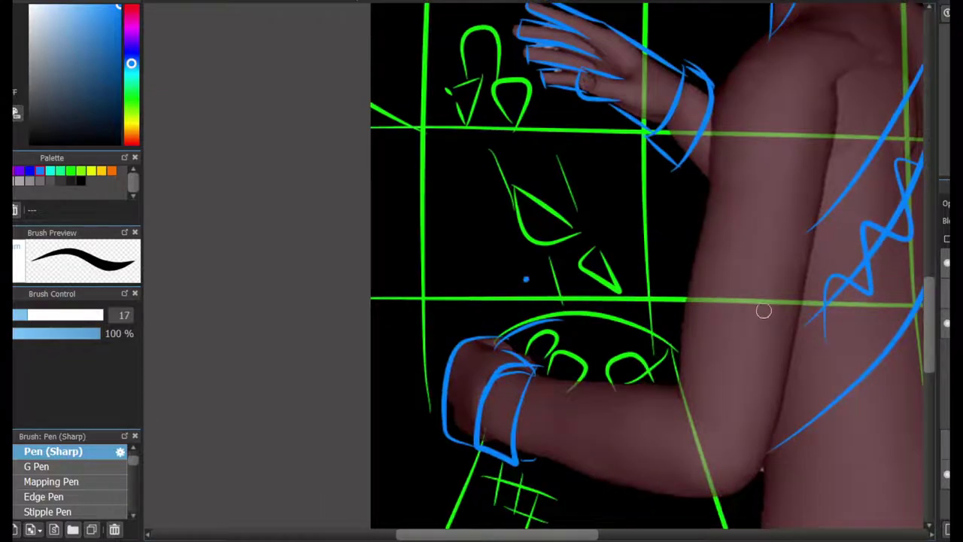
scroll(762, 308, "up", 6)
scroll(447, 201, "up", 3)
scroll(447, 202, "down", 8)
scroll(448, 201, "up", 4)
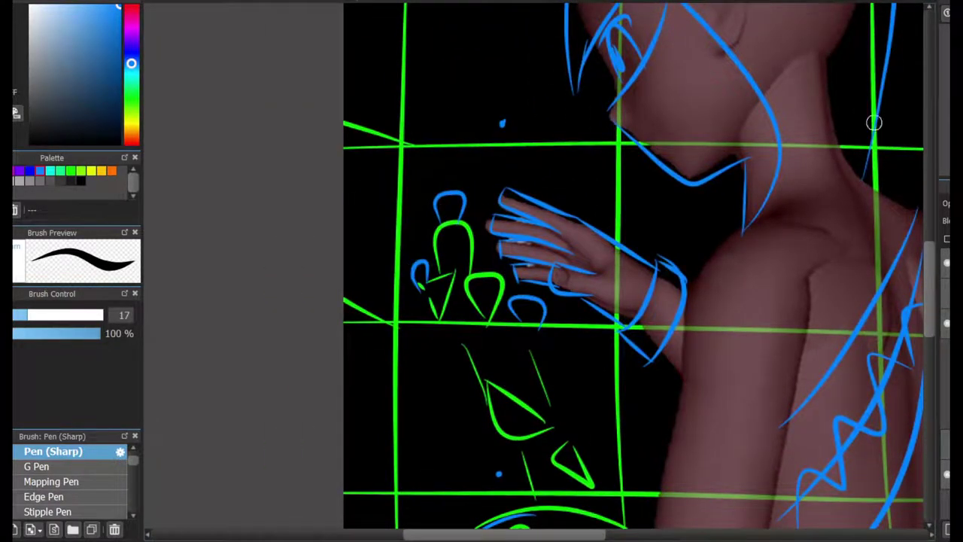
Step: Draw the blue shoulder contours and the front edge of the upper arm from the shoulder down to the forearm
scroll(873, 123, "down", 3)
scroll(752, 150, "right", 3)
scroll(677, 172, "up", 3)
mouse_move(685, 167)
left_mouse_down()
mouse_move(759, 204)
mouse_move(761, 304)
left_mouse_up()
key("ctrl+z")
left_click_drag(540, 228, 485, 459)
scroll(574, 328, "down", 4)
scroll(574, 328, "left", 3)
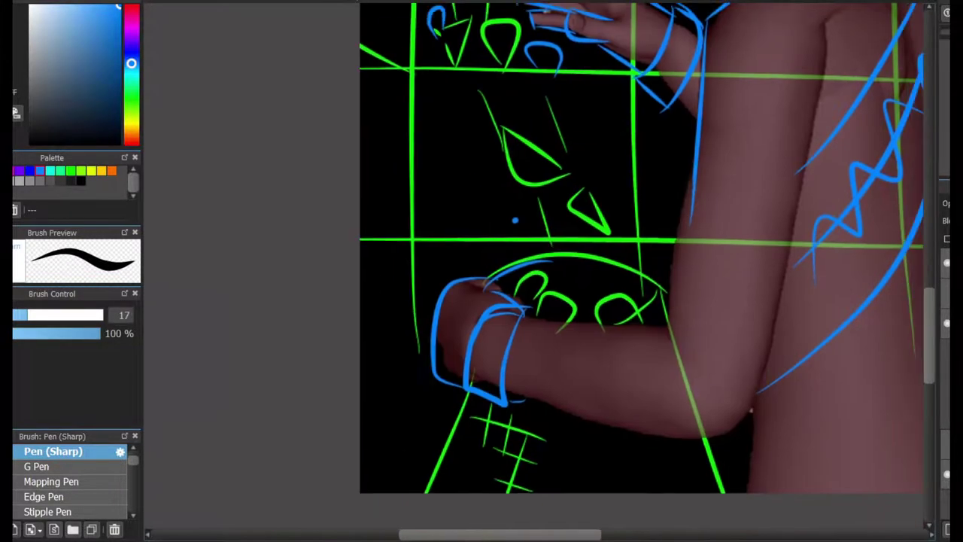
left_click_drag(698, 151, 653, 343)
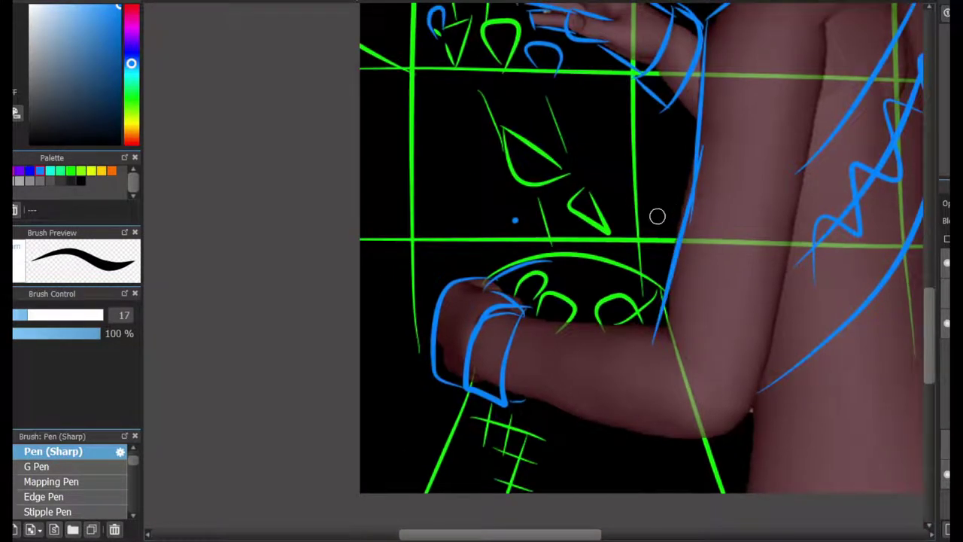
Step: Try handwriting large blue two-digit numbers in the shelf compartments above and below the raised hand
scroll(597, 204, "up", 3)
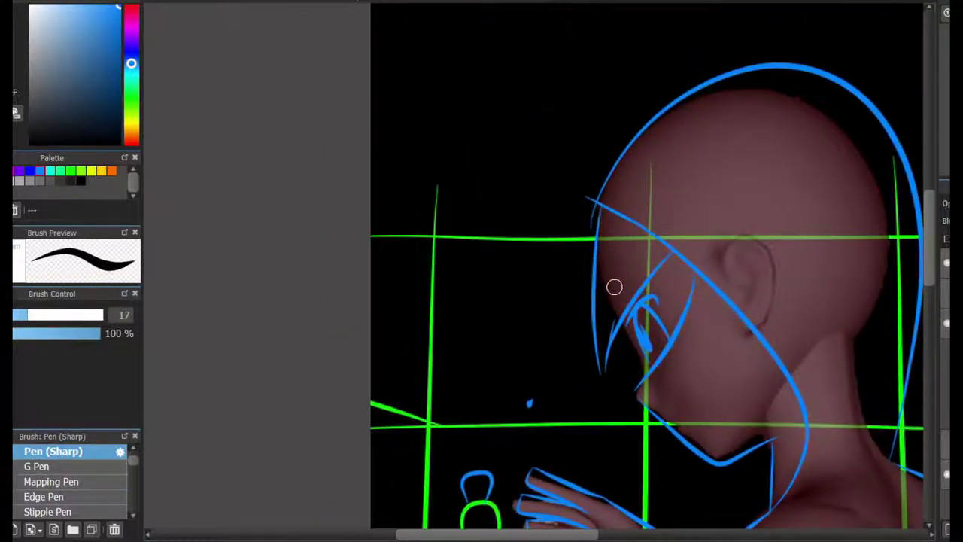
scroll(531, 282, "down", 4)
scroll(530, 282, "up", 5)
scroll(531, 282, "down", 1)
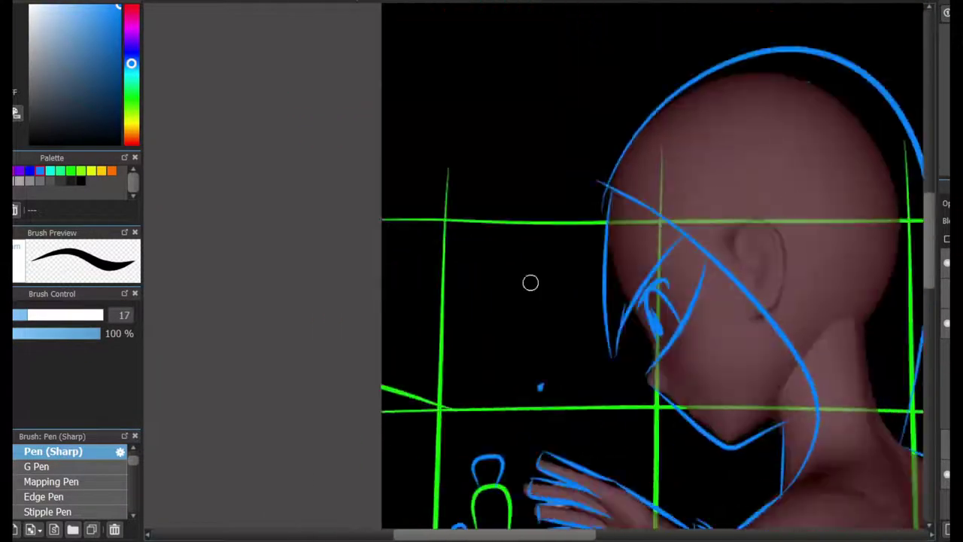
left_click_drag(462, 279, 530, 340)
left_click_drag(547, 277, 570, 350)
scroll(549, 308, "up", 2)
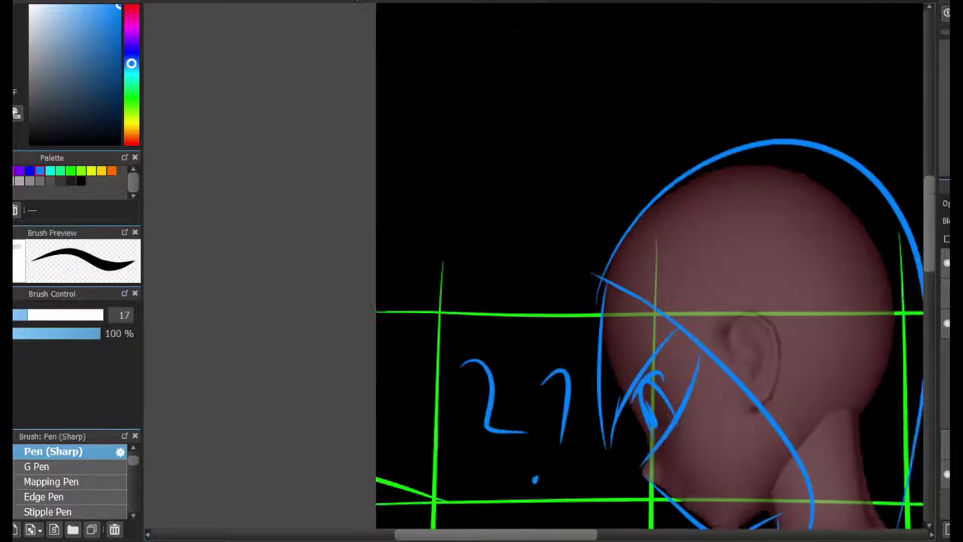
scroll(453, 312, "down", 7)
left_click_drag(447, 297, 508, 360)
left_click_drag(556, 275, 563, 352)
scroll(564, 366, "up", 3)
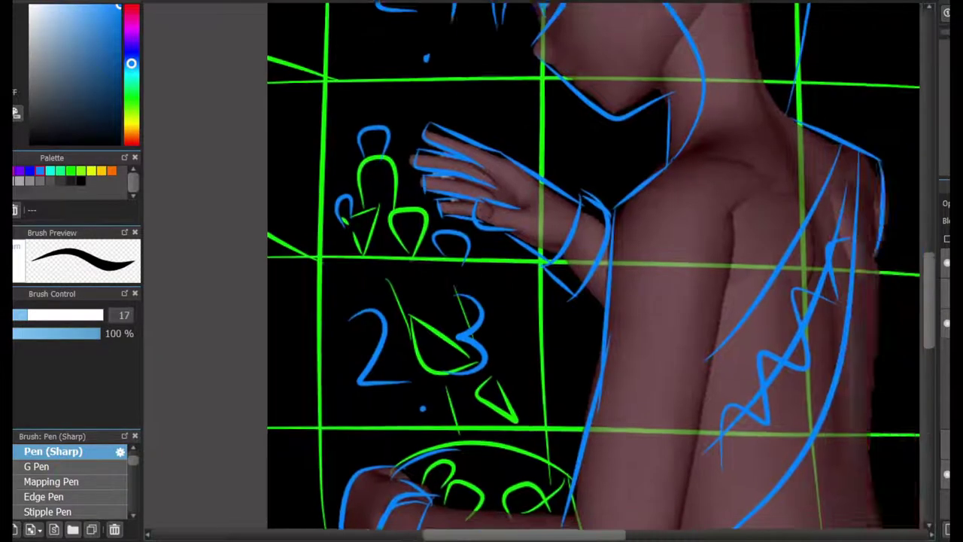
Step: Undo the handwritten numbers in the shelf compartments
scroll(632, 271, "down", 2)
key("ctrl+z")
key("ctrl+z")
key("ctrl+z")
key("ctrl+z")
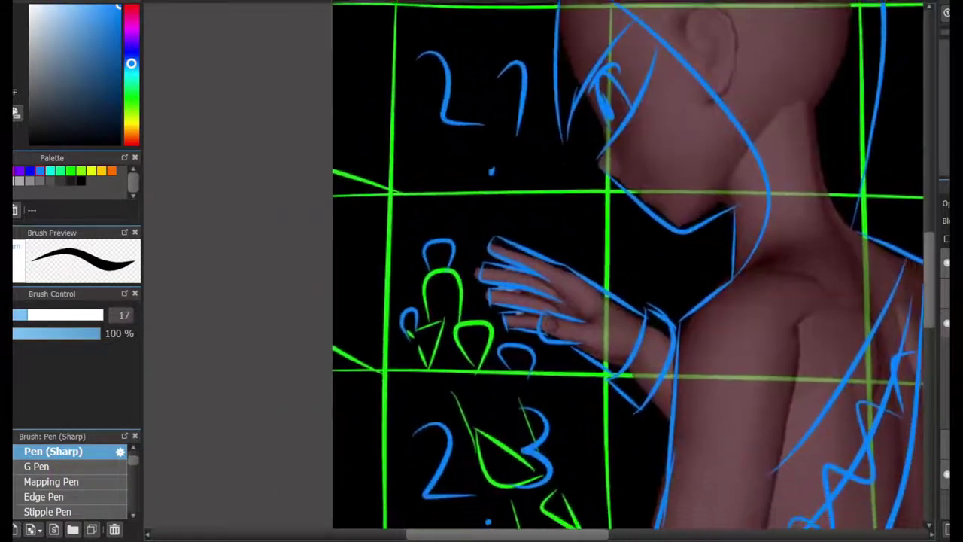
Step: Draw a blue rounded rectangle in the shelf compartment in front of the face
mouse_move(443, 67)
left_mouse_down()
mouse_move(550, 77)
mouse_move(482, 22)
mouse_move(439, 69)
left_mouse_up()
key("ctrl+z")
left_click_drag(527, 430, 436, 426)
scroll(674, 285, "up", 3)
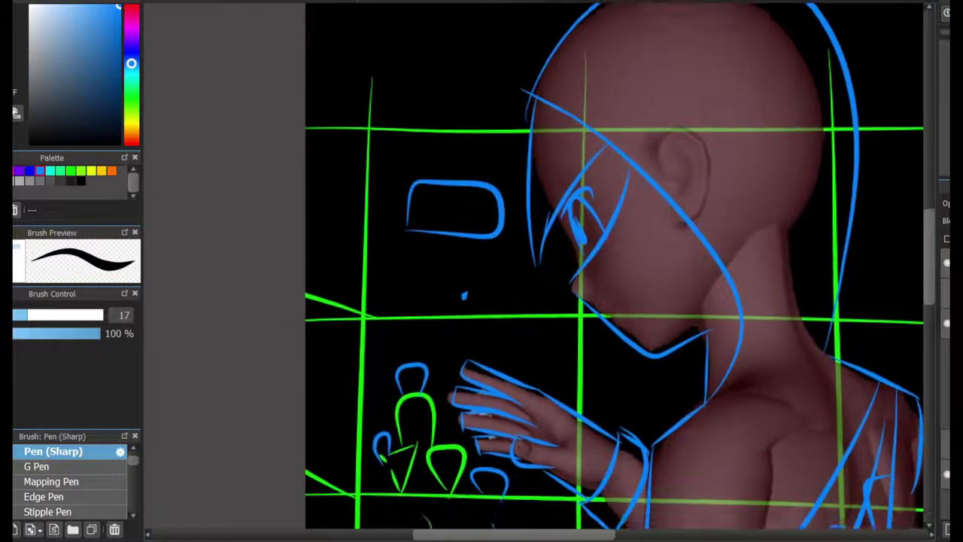
Step: Draw a blue circle with a curved stroke through it over the green shelf items beside the hand, flanked by two wavy lines
scroll(674, 286, "down", 5)
scroll(674, 285, "up", 3)
scroll(383, 350, "up", 3)
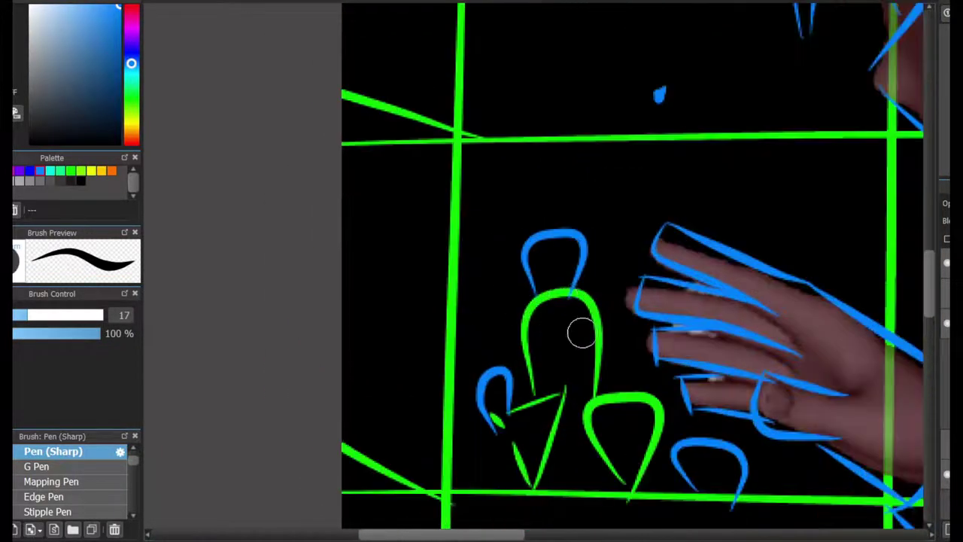
left_click_drag(584, 466, 565, 458)
key("ctrl+z")
left_click_drag(552, 331, 600, 478)
key("ctrl+z")
left_click_drag(542, 304, 500, 361)
left_click_drag(493, 240, 478, 308)
left_click_drag(613, 248, 628, 346)
left_click_drag(609, 203, 632, 278)
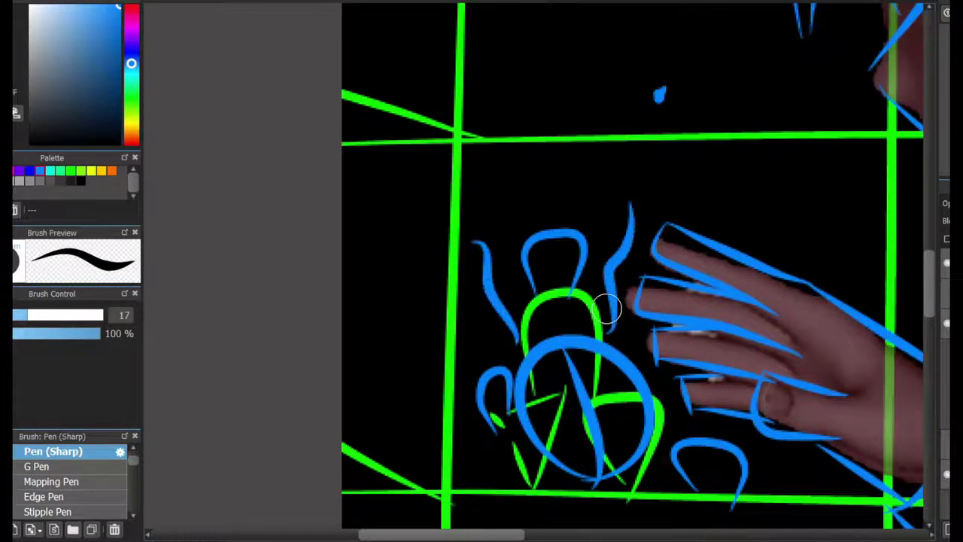
Step: Pick red and draw the hood's front edge as a curve from the forehead across the ear to the collar
scroll(646, 322, "down", 3)
scroll(646, 322, "down", 3)
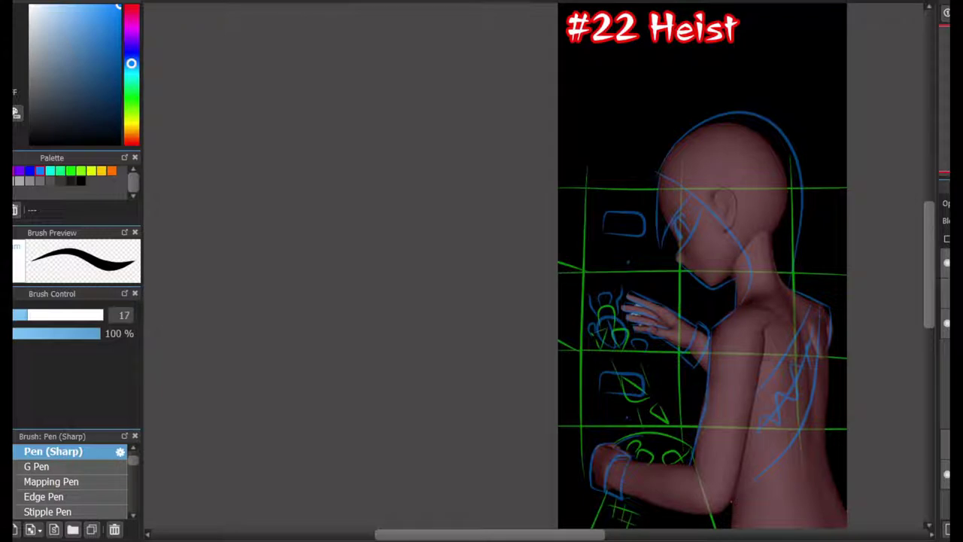
left_click_drag(677, 300, 503, 391)
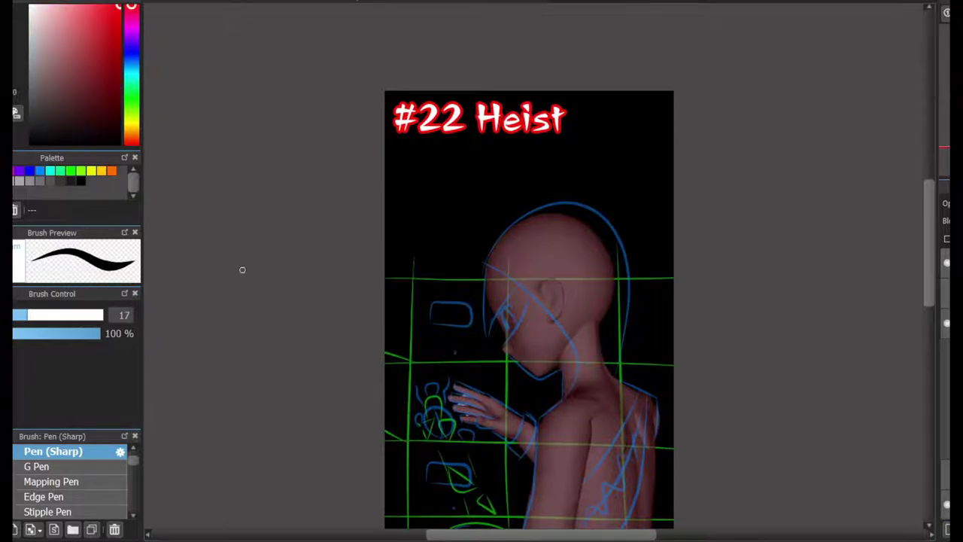
scroll(484, 168, "up", 5)
mouse_move(408, 156)
left_mouse_down()
mouse_move(612, 391)
mouse_move(549, 218)
mouse_move(579, 361)
mouse_move(624, 376)
left_mouse_up()
key("ctrl+z")
key("ctrl+z")
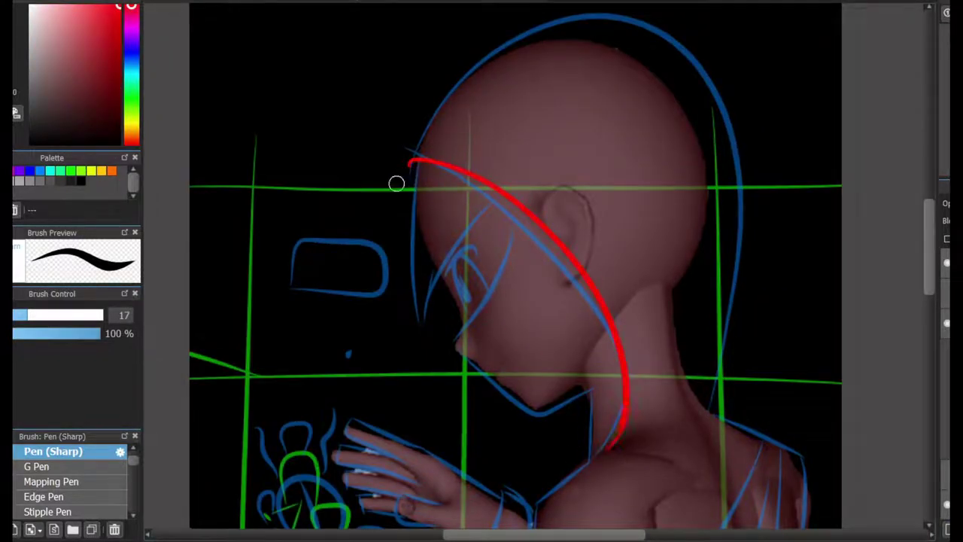
key("ctrl+z")
mouse_move(407, 167)
left_mouse_down()
mouse_move(635, 383)
mouse_move(598, 455)
left_mouse_up()
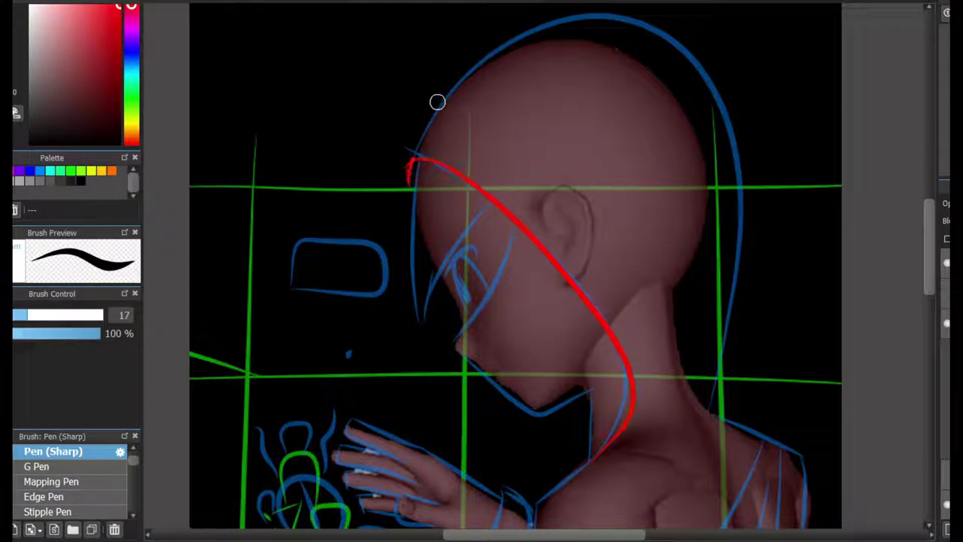
Step: Draw the hood's outer contour in red over the head and down the nape, adding an inner line along the back
mouse_move(411, 185)
left_mouse_down()
mouse_move(756, 146)
mouse_move(719, 380)
left_mouse_up()
key("ctrl+z")
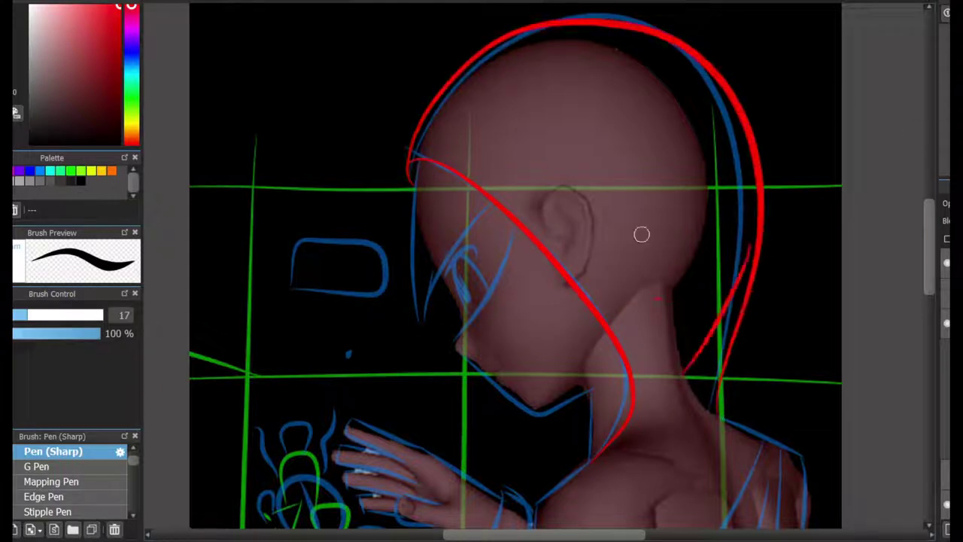
left_click_drag(690, 88, 744, 208)
Step: Trace both shoulders and the front edge of the near upper arm in red
scroll(872, 181, "down", 5)
scroll(872, 181, "left", 2)
scroll(736, 229, "up", 2)
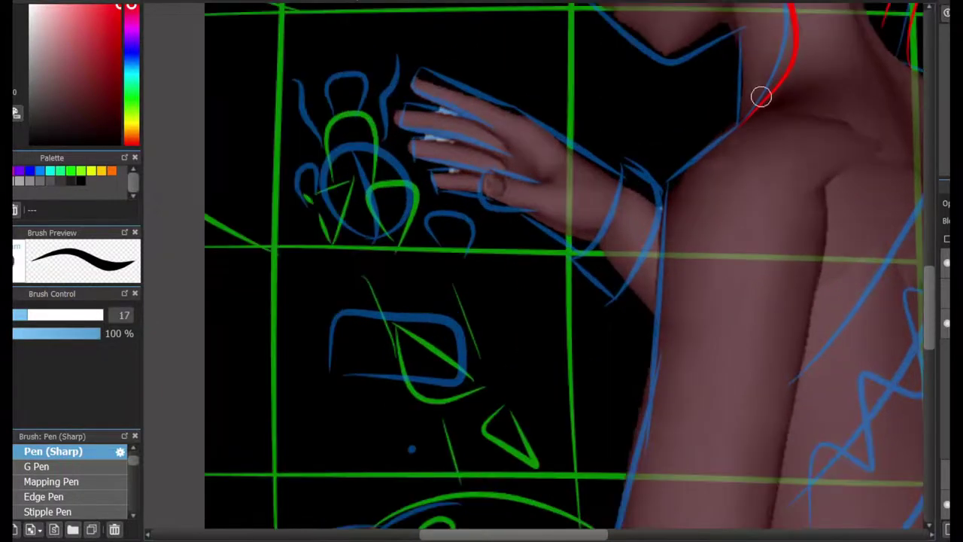
scroll(668, 179, "down", 2)
scroll(742, 170, "up", 2)
mouse_move(707, 149)
left_mouse_down()
mouse_move(823, 256)
mouse_move(828, 280)
left_mouse_up()
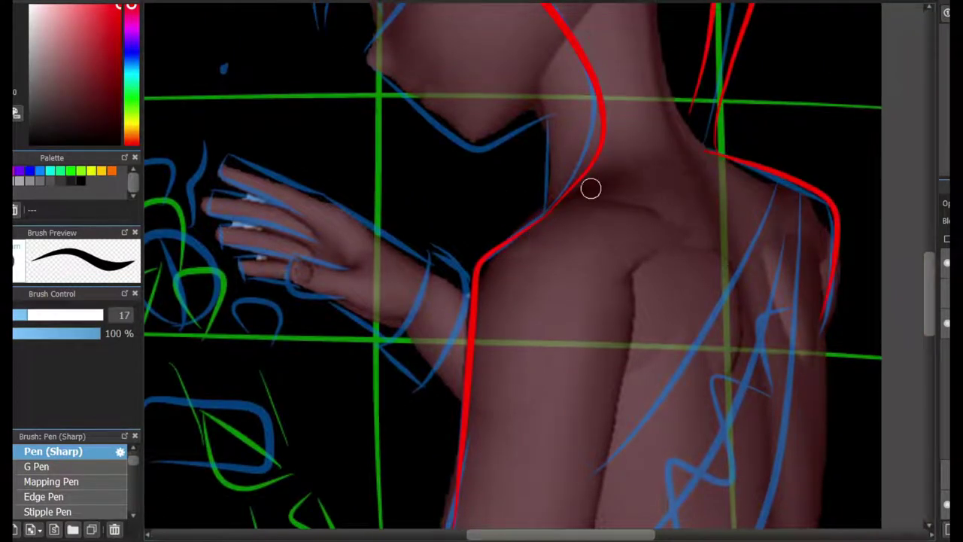
Step: Continue the upper arm's front line to the elbow crease and outline both sides of the lowered forearm in red
scroll(590, 188, "down", 10)
scroll(526, 192, "left", 3)
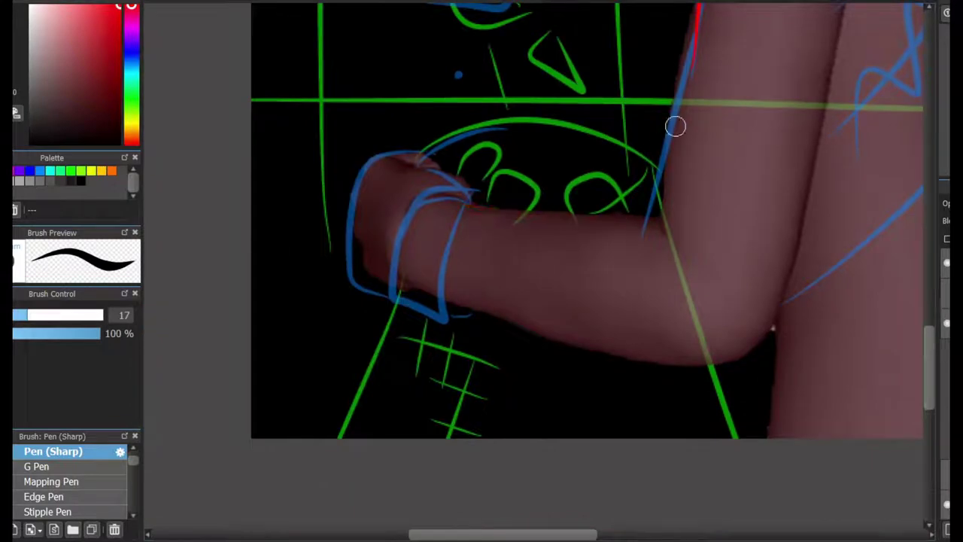
left_click_drag(462, 211, 580, 214)
key("ctrl+z")
left_click_drag(693, 66, 674, 242)
key("ctrl+z")
left_click_drag(466, 211, 665, 222)
left_click_drag(430, 298, 766, 324)
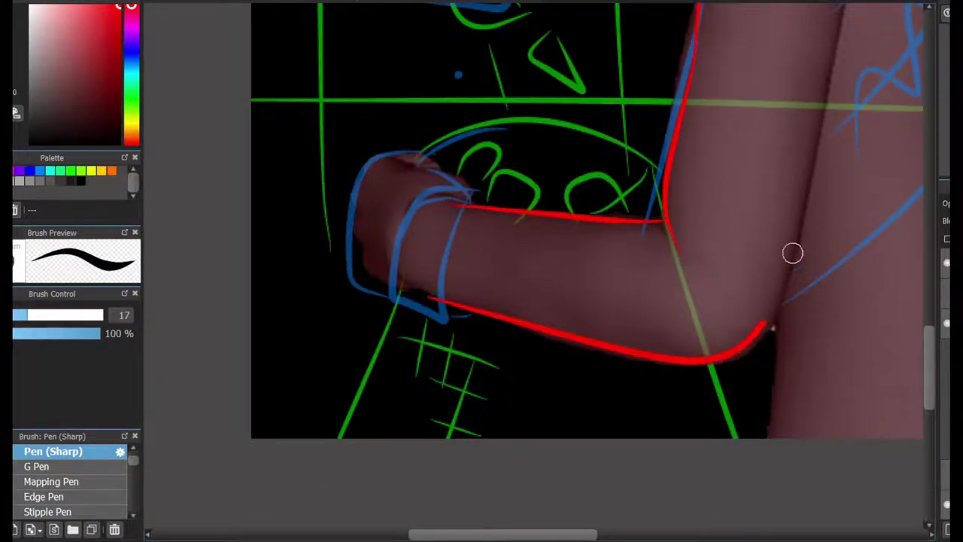
Step: Draw the back edge of the near upper arm in red from the armpit to the elbow
scroll(792, 253, "up", 5)
scroll(793, 253, "right", 3)
left_click_drag(645, 96, 627, 329)
key("ctrl+z")
mouse_move(646, 42)
left_mouse_down()
mouse_move(623, 219)
mouse_move(549, 526)
left_mouse_up()
left_click_drag(666, 308, 700, 325)
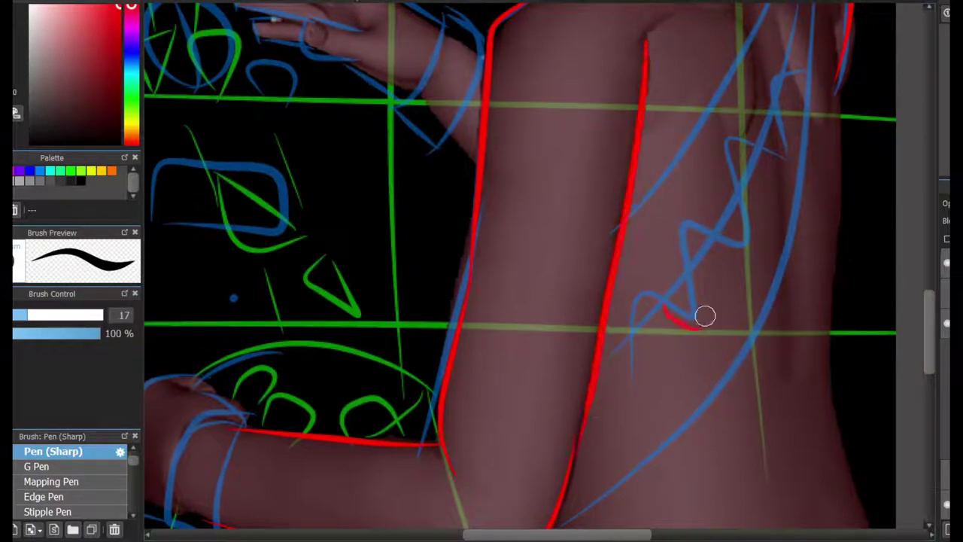
Step: Trace the outer contour of the back in red from the shoulder down to the canvas edge
scroll(798, 138, "down", 3)
left_click_drag(824, 124, 831, 489)
scroll(831, 489, "down", 3)
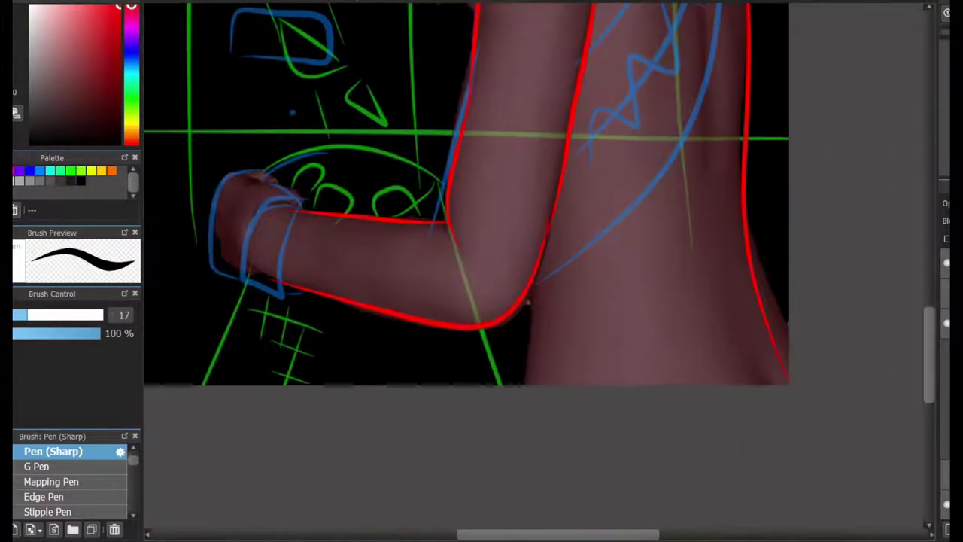
left_click_drag(531, 288, 486, 459)
scroll(648, 158, "down", 3)
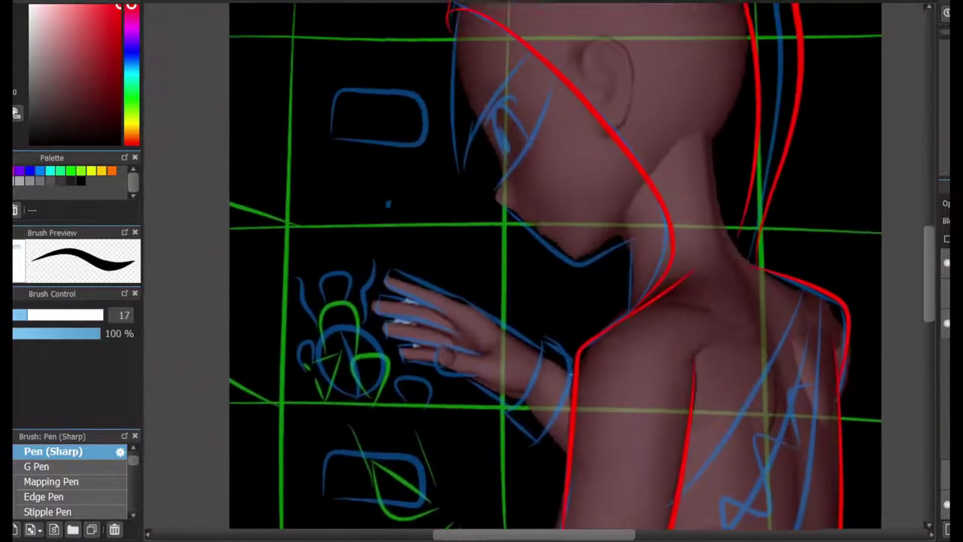
Step: Draw the underside of the raised forearm in red from the cuff to the upper arm
scroll(647, 158, "down", 5)
scroll(648, 158, "up", 3)
left_click_drag(627, 198, 699, 273)
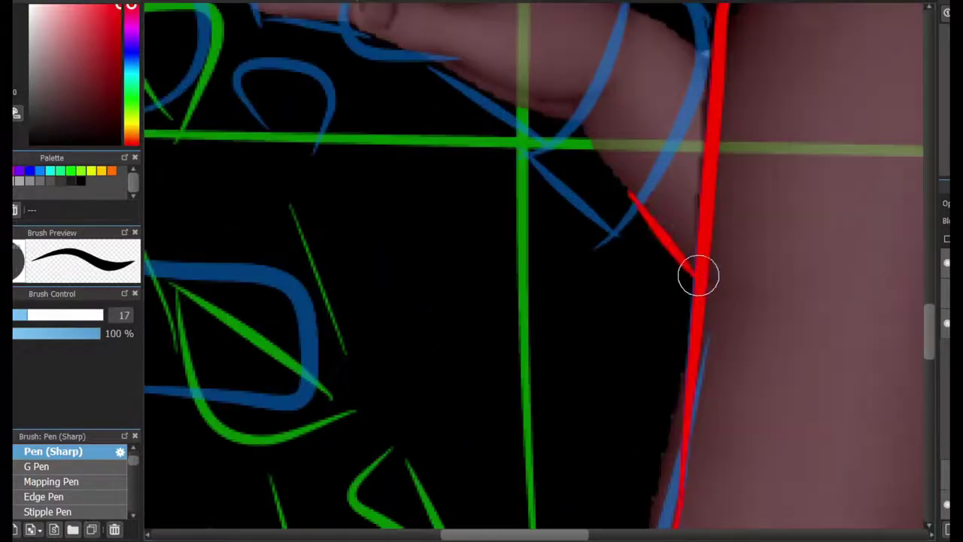
Step: Draw a red circle over the shelf item beside the hand, with a curved centre line and four short inner strokes
scroll(670, 262, "down", 3)
scroll(671, 262, "up", 5)
scroll(594, 271, "down", 3)
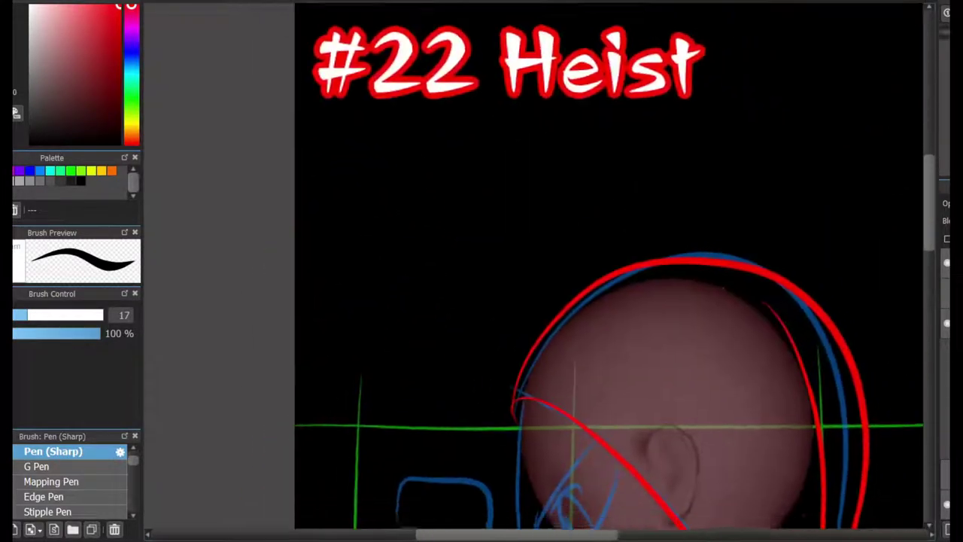
scroll(594, 271, "up", 3)
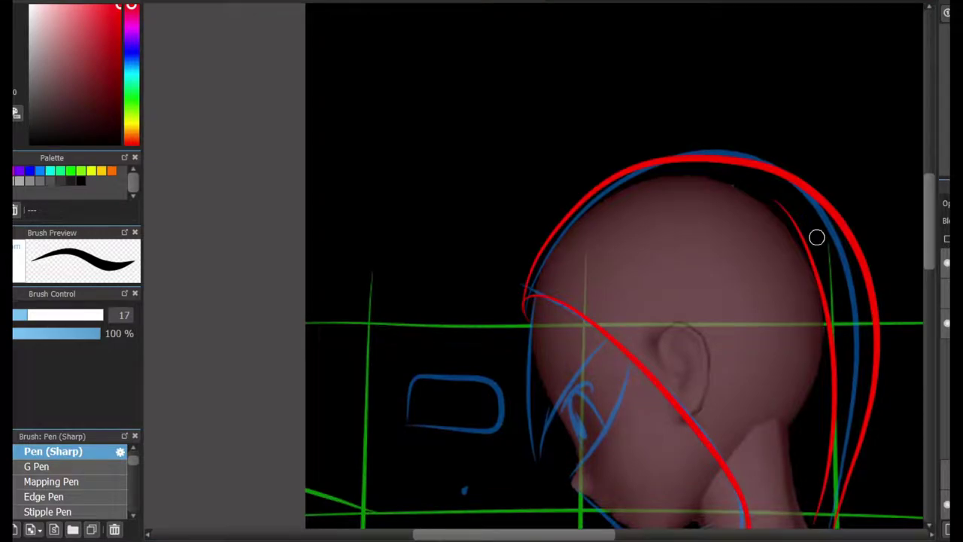
scroll(818, 151, "down", 6)
scroll(819, 151, "up", 3)
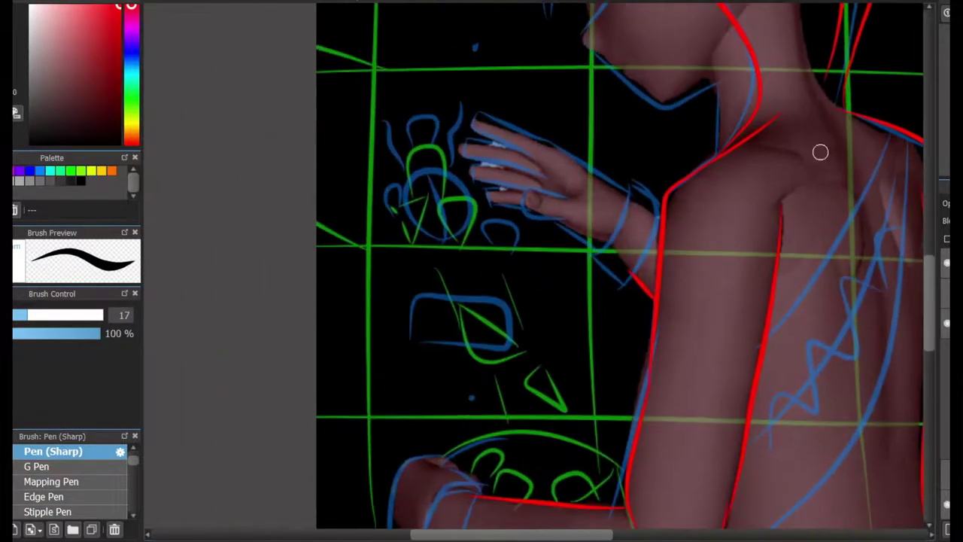
scroll(819, 150, "up", 3)
scroll(329, 233, "up", 2)
mouse_move(398, 280)
left_mouse_down()
mouse_move(328, 233)
mouse_move(419, 294)
mouse_move(407, 93)
mouse_move(408, 273)
left_mouse_up()
key("ctrl+z")
left_click_drag(393, 129, 430, 281)
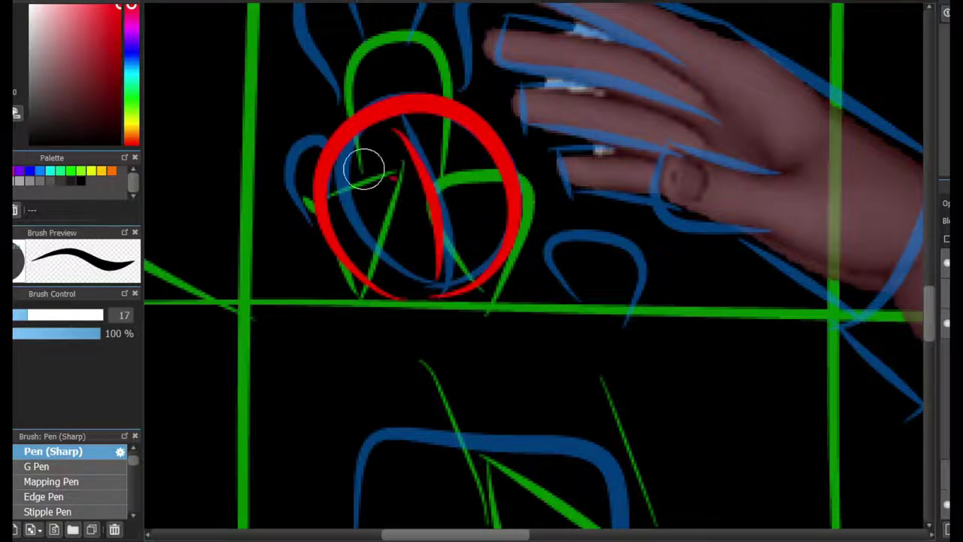
left_click_drag(364, 167, 361, 169)
left_click_drag(412, 215, 397, 236)
left_click_drag(460, 144, 450, 167)
left_click_drag(456, 214, 486, 229)
Step: Switch to white and outline the thumb and four fingers of the raised hand
scroll(415, 204, "down", 3)
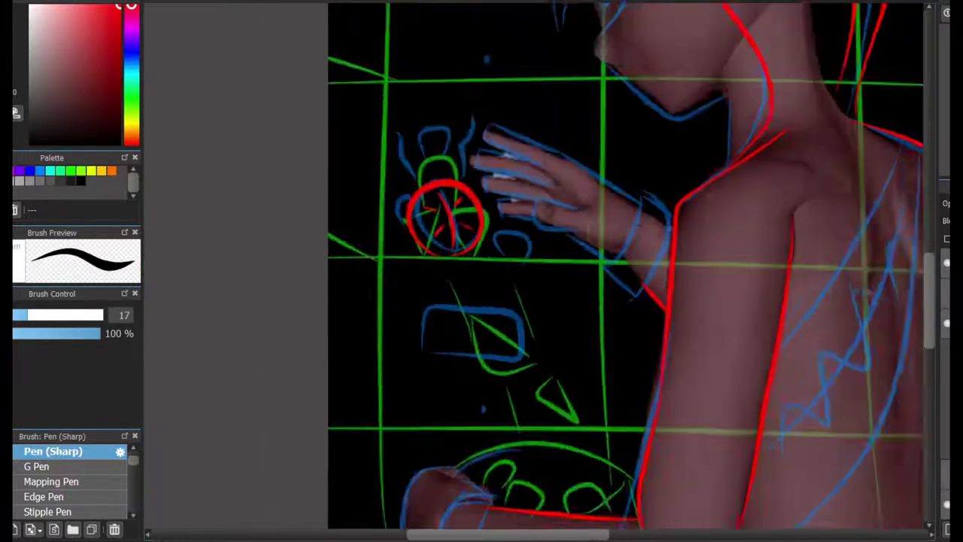
scroll(414, 204, "up", 1)
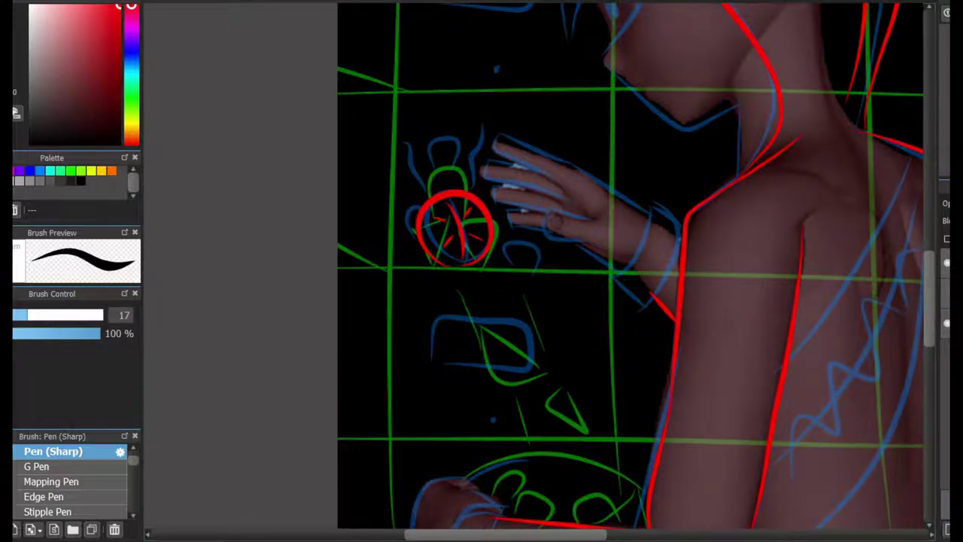
scroll(611, 183, "up", 3)
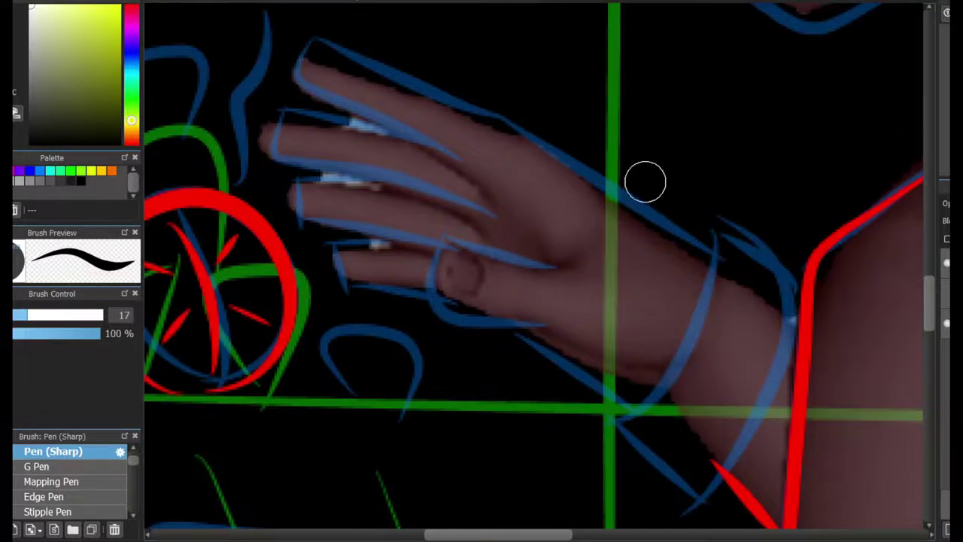
mouse_move(565, 266)
left_mouse_down()
mouse_move(554, 329)
mouse_move(436, 247)
mouse_move(504, 258)
mouse_move(568, 330)
left_mouse_up()
key("ctrl+z")
key("ctrl+z")
mouse_move(493, 188)
left_mouse_down()
mouse_move(398, 131)
mouse_move(529, 144)
left_mouse_up()
left_click_drag(387, 132, 490, 215)
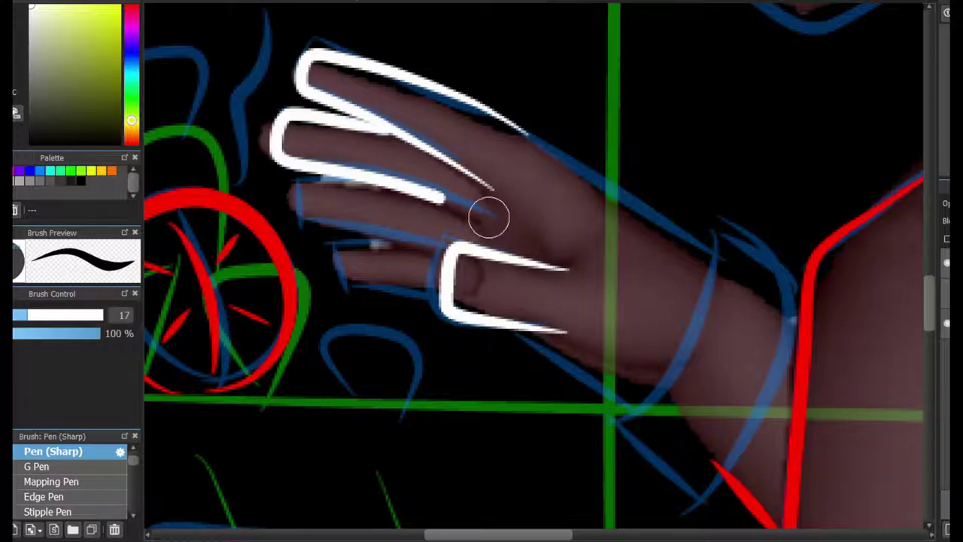
left_click_drag(312, 184, 444, 245)
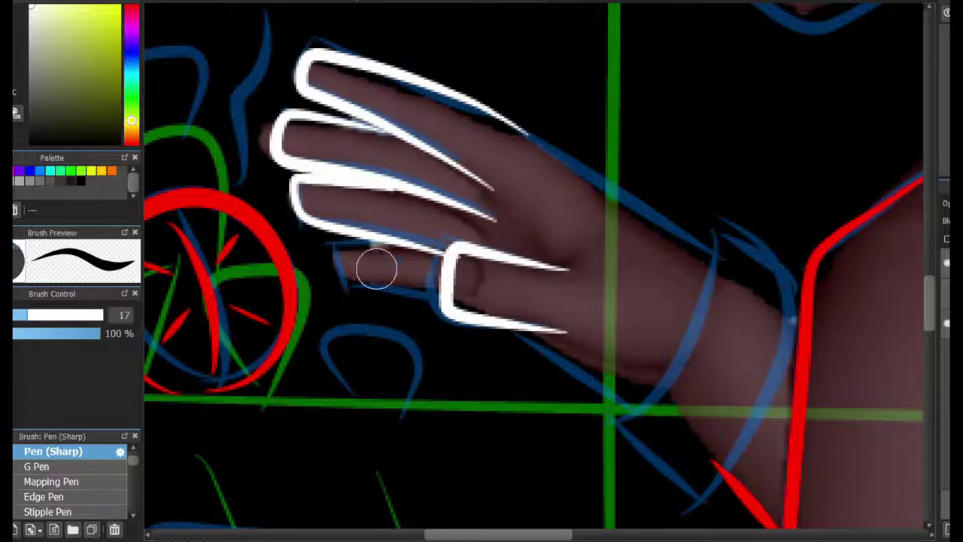
left_click_drag(372, 236, 452, 288)
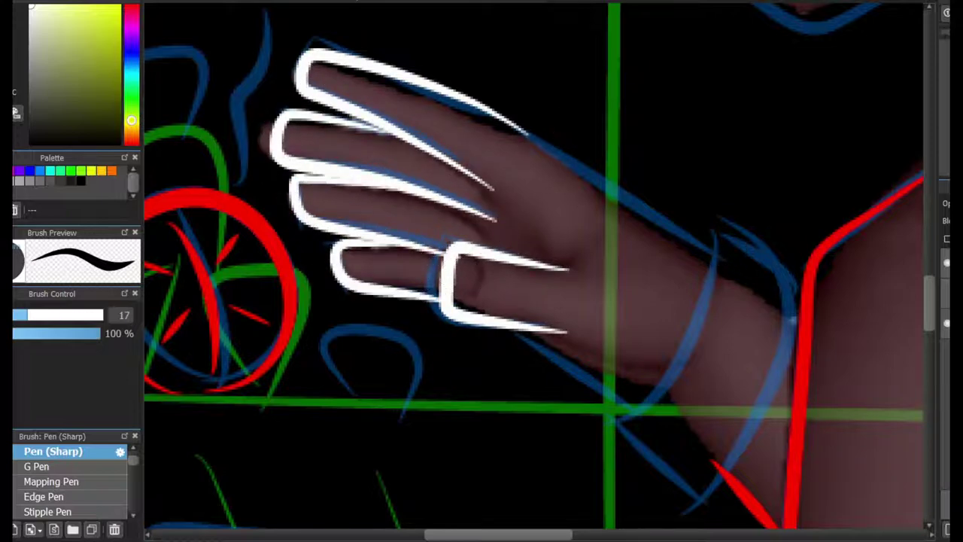
Step: Outline the cuff around the raised wrist in white
left_click_drag(714, 283, 670, 197)
left_click_drag(608, 311, 680, 209)
mouse_move(675, 162)
left_mouse_down()
mouse_move(654, 399)
mouse_move(681, 176)
left_mouse_up()
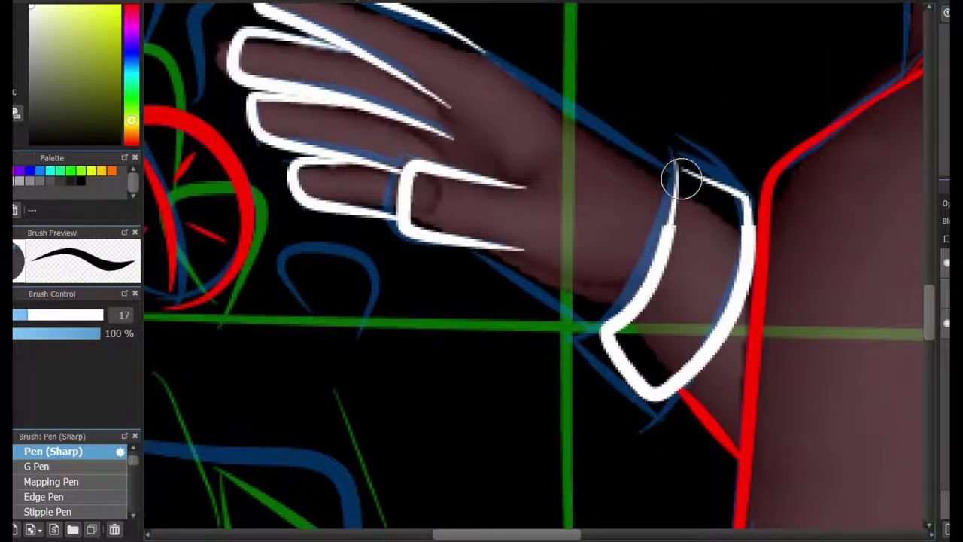
Step: Connect the fingers to the raised wrist's cuff with white lines along the upper and lower edges of the hand
left_click_drag(472, 36, 651, 164)
left_click_drag(523, 251, 517, 263)
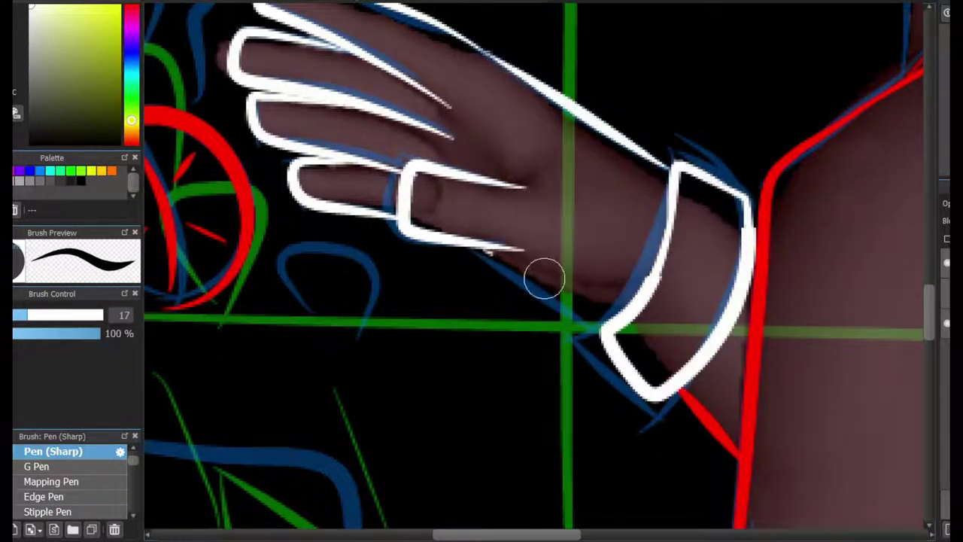
left_click_drag(464, 233, 645, 307)
key("ctrl+z")
key("ctrl+z")
left_click_drag(515, 259, 620, 315)
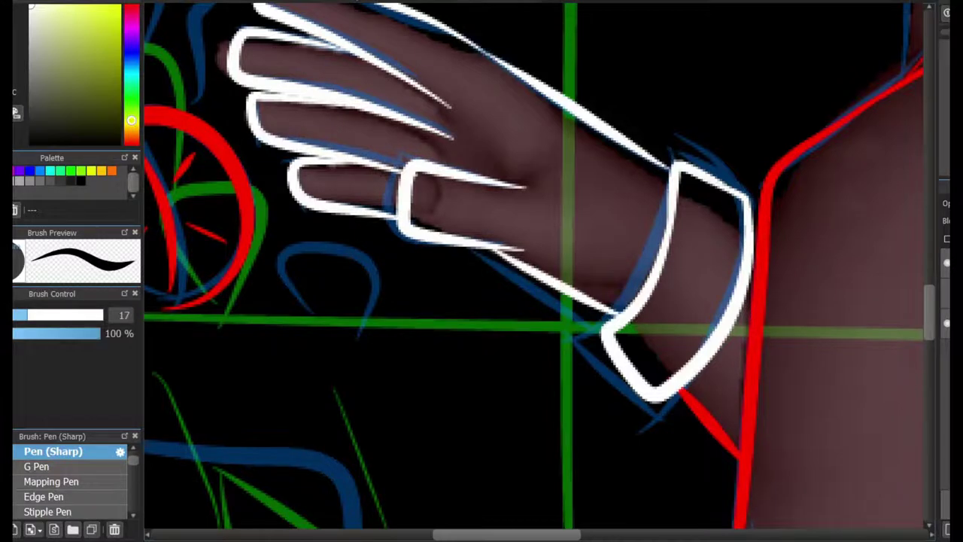
Step: Outline the cuff around the lowered wrist in white
left_click(130, 9)
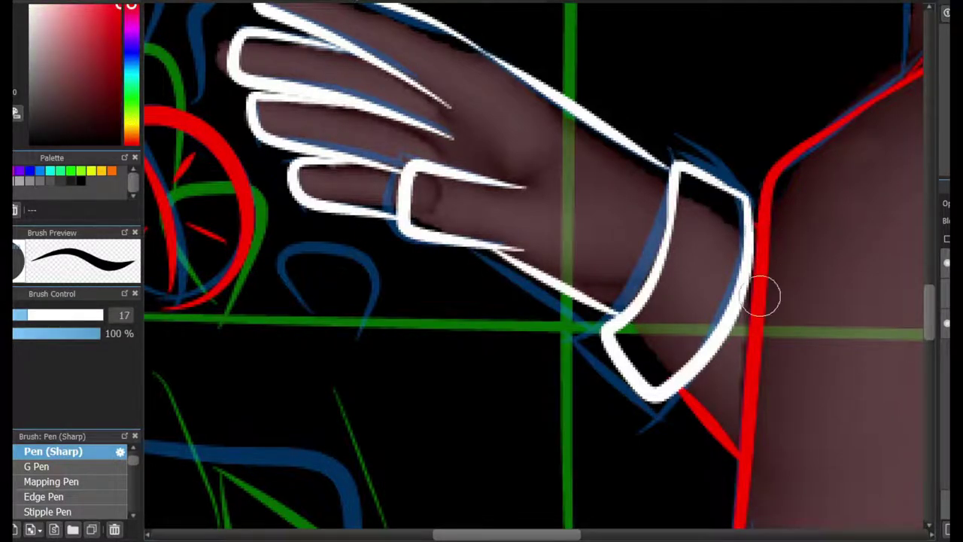
key("x")
scroll(514, 191, "down", 5)
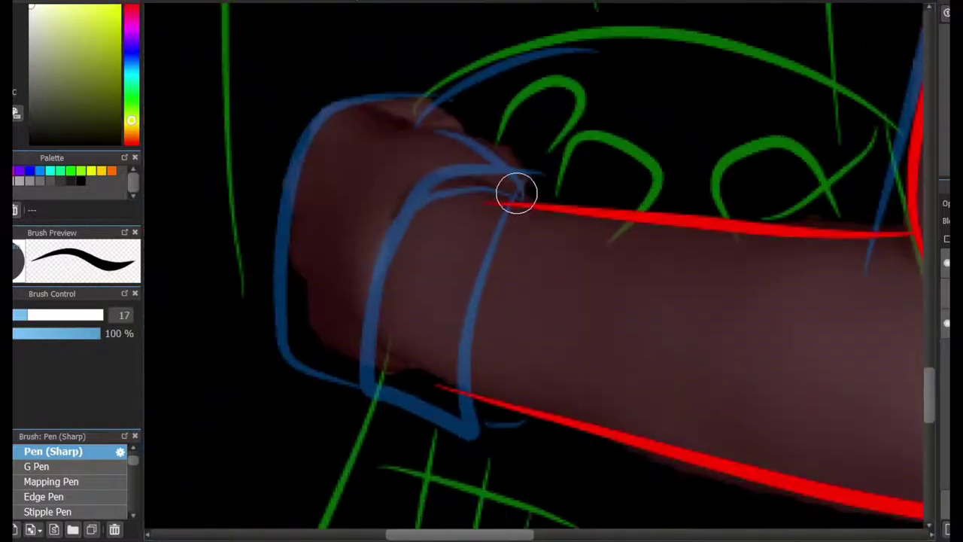
mouse_move(514, 192)
left_mouse_down()
mouse_move(363, 385)
mouse_move(448, 177)
mouse_move(523, 188)
left_mouse_up()
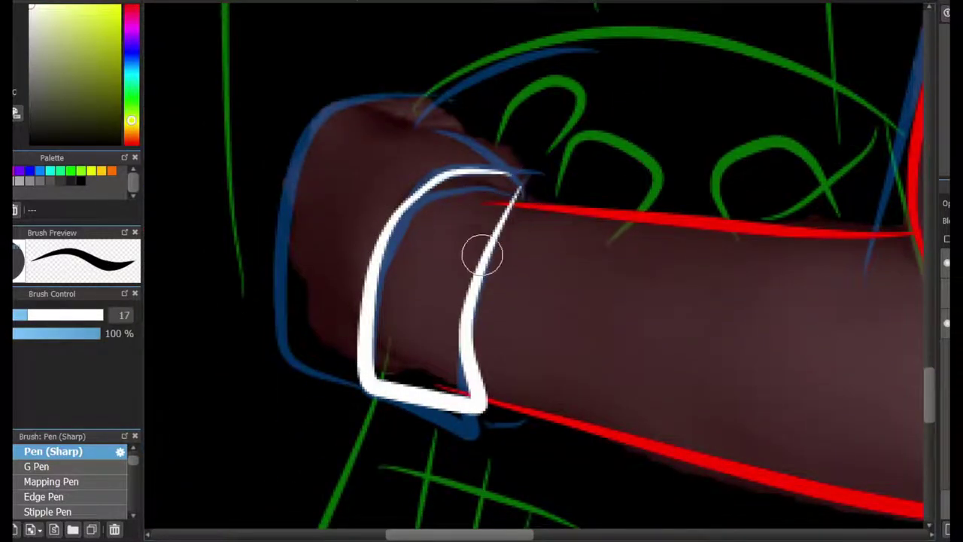
Step: Outline the lowered fist in white and draw the basket's curved top edge from the fist toward the elbow
mouse_move(442, 132)
left_mouse_down()
mouse_move(498, 189)
mouse_move(471, 123)
mouse_move(512, 173)
left_mouse_up()
key("ctrl+z")
mouse_move(382, 131)
left_mouse_down()
mouse_move(434, 118)
mouse_move(383, 107)
mouse_move(567, 49)
left_mouse_up()
key("ctrl+z")
left_click_drag(408, 118, 893, 147)
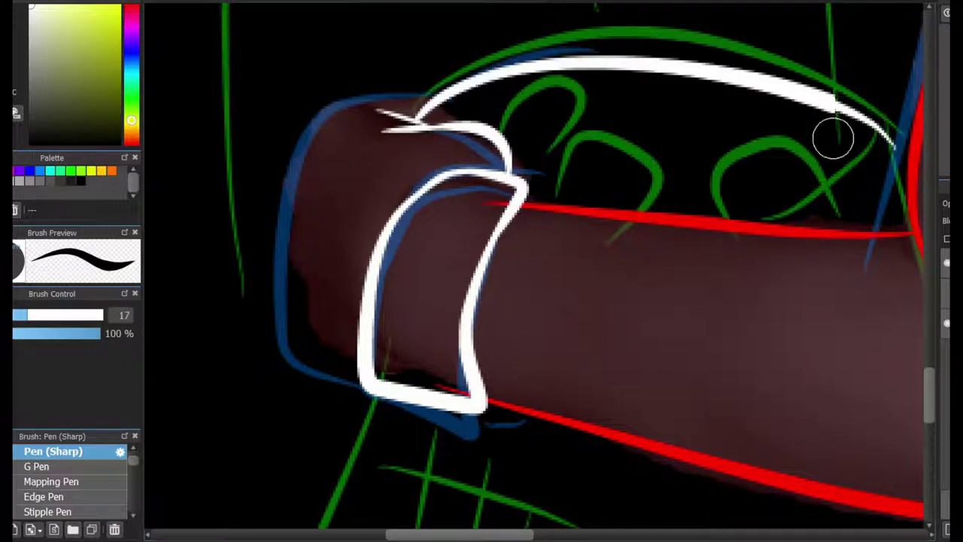
mouse_move(451, 92)
left_mouse_down()
mouse_move(333, 97)
mouse_move(393, 372)
left_mouse_up()
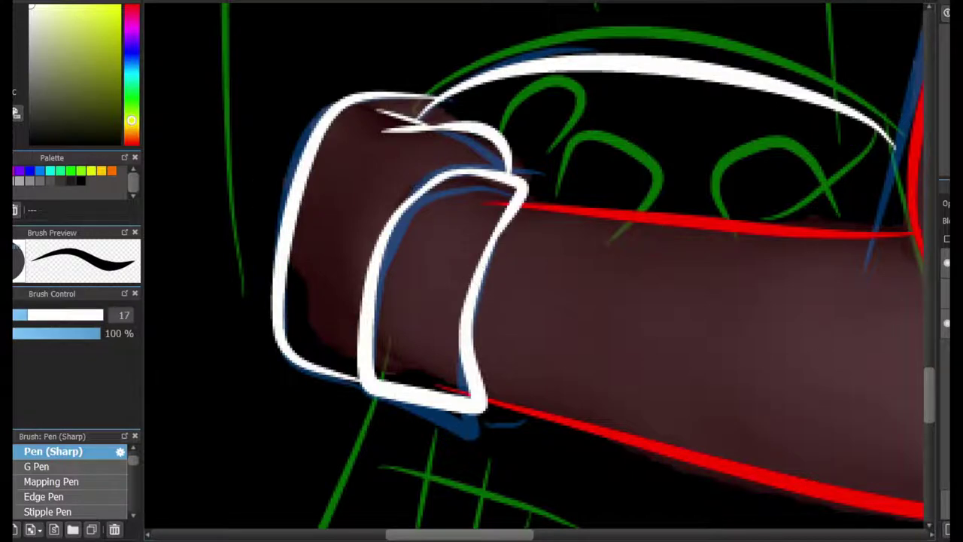
Step: Erase the end of the red upper forearm line that overlaps the lowered wrist's cuff
key("e")
key("e")
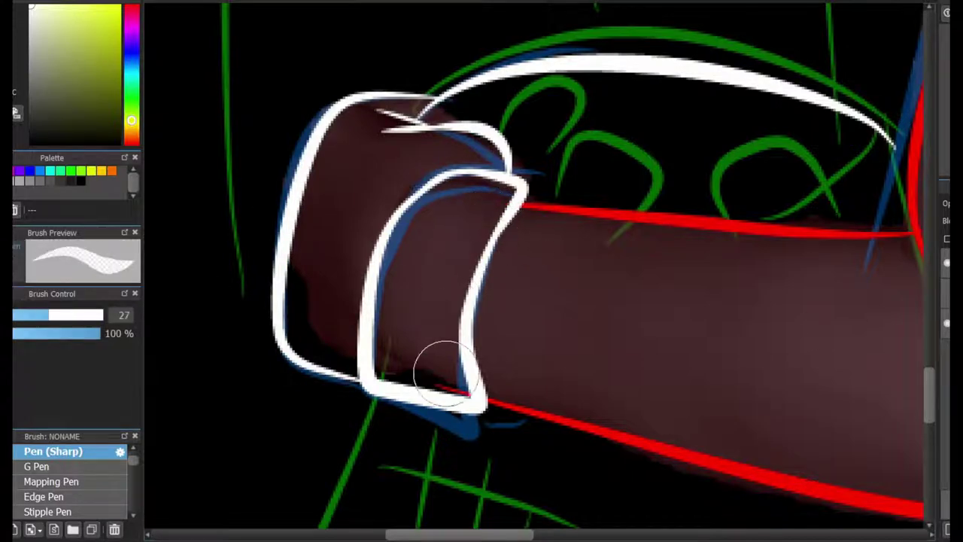
key("e")
mouse_move(554, 140)
left_mouse_down()
mouse_move(419, 140)
mouse_move(599, 358)
mouse_move(527, 452)
mouse_move(412, 423)
left_mouse_up()
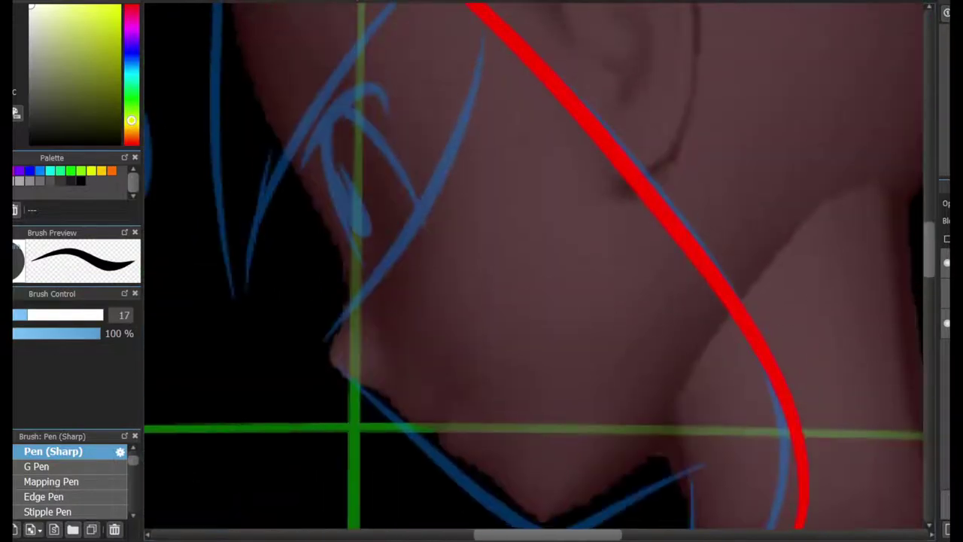
Step: Trace the side hair strand in white from the hood to the nose and continue along the face to the chin
scroll(739, 256, "down", 4)
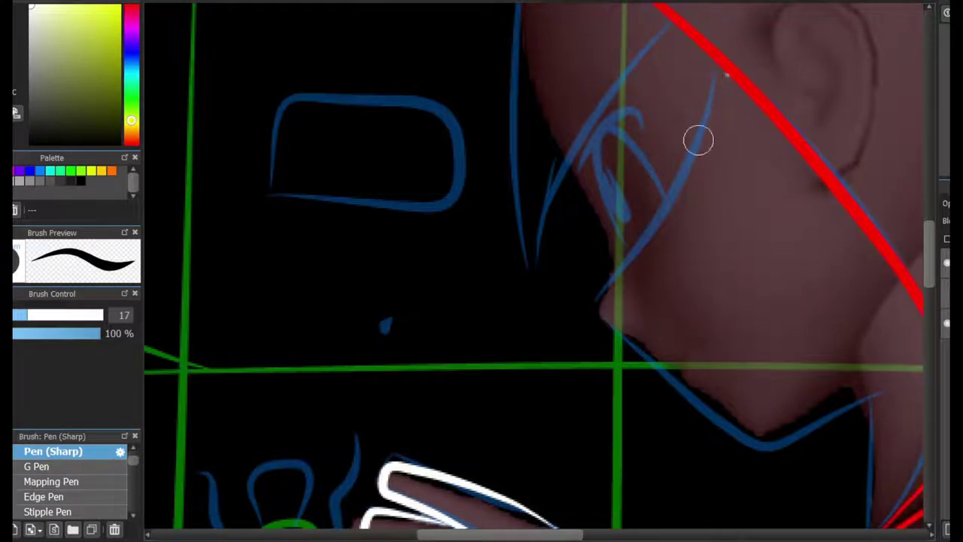
left_click_drag(714, 71, 726, 435)
scroll(595, 519, "right", 5)
key("ctrl+z")
Step: Trace the jaw from the chin up to the hood and the front of the neck in white
mouse_move(493, 64)
left_mouse_down()
mouse_move(452, 210)
mouse_move(592, 426)
mouse_move(374, 286)
mouse_move(662, 386)
mouse_move(490, 439)
mouse_move(666, 320)
mouse_move(674, 498)
left_mouse_up()
key("ctrl+z")
key("ctrl+z")
scroll(651, 386, "down", 5)
scroll(651, 369, "up", 4)
key("ctrl+z")
left_click_drag(662, 325, 676, 498)
key("ctrl+z")
key("ctrl+z")
Step: Trace the two front hair strands meeting in a point below the hood in white and add a short thin strand between them
scroll(855, 276, "up", 4)
scroll(600, 329, "left", 3)
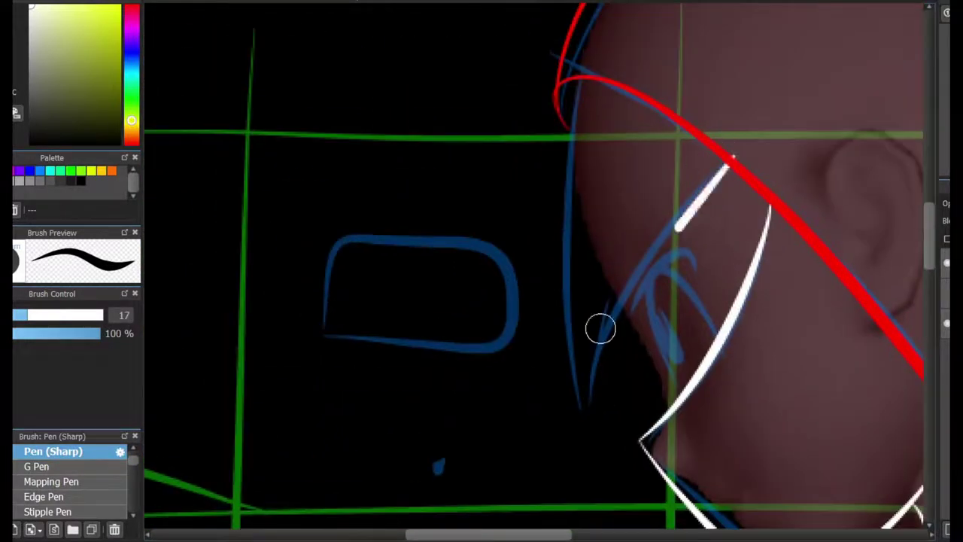
key("ctrl+z")
mouse_move(728, 164)
left_mouse_down()
mouse_move(568, 411)
mouse_move(565, 86)
mouse_move(569, 412)
mouse_move(580, 86)
mouse_move(569, 412)
left_mouse_up()
key("ctrl+z")
key("ctrl+z")
key("ctrl+z")
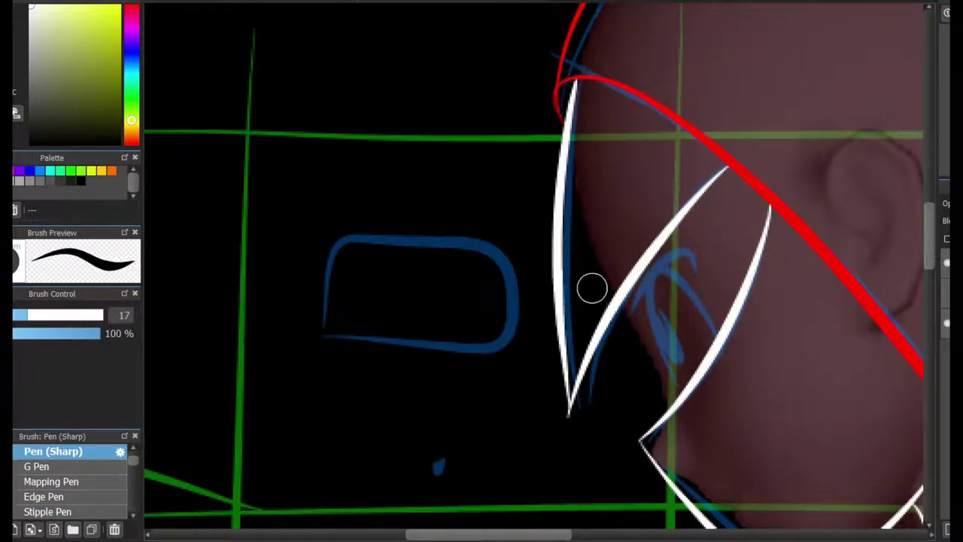
left_click_drag(602, 256, 606, 99)
Step: Paint a small red oval across the short hair strand and erase the part on its forehead side
key("x")
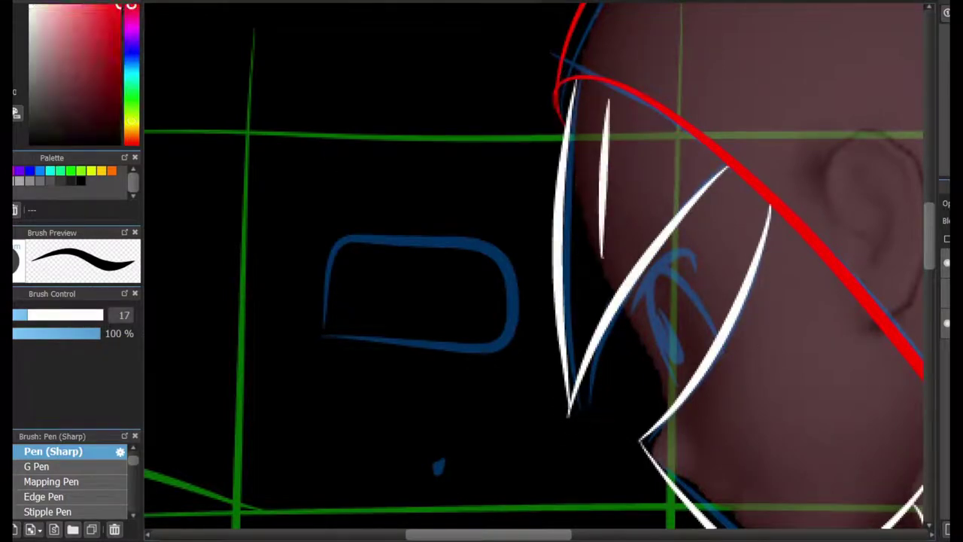
scroll(626, 160, "up", 1)
left_click_drag(623, 144, 646, 170)
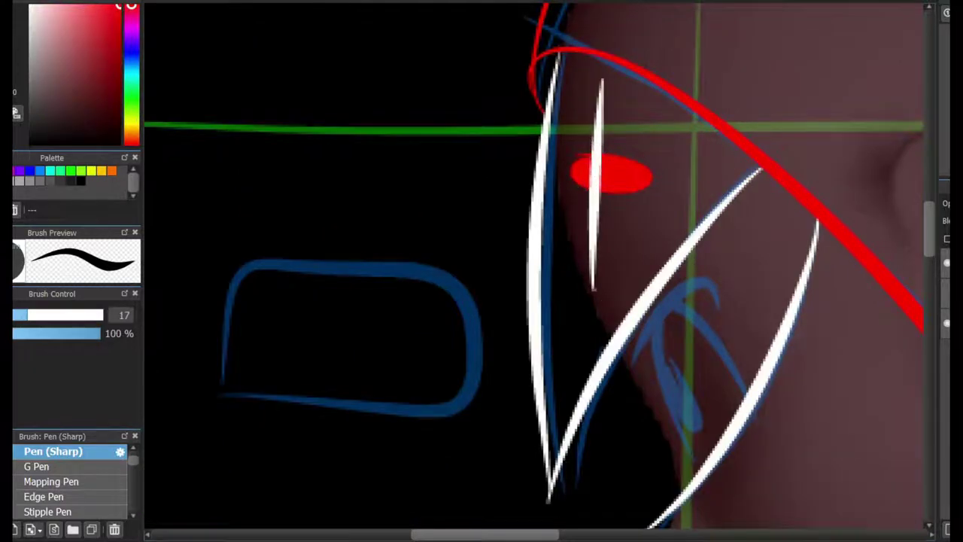
key("e")
left_click_drag(580, 171, 577, 194)
key("e")
Step: Trace the eye's lid and inner curves and the nose bridge in white between the hair strands
scroll(660, 356, "down", 3)
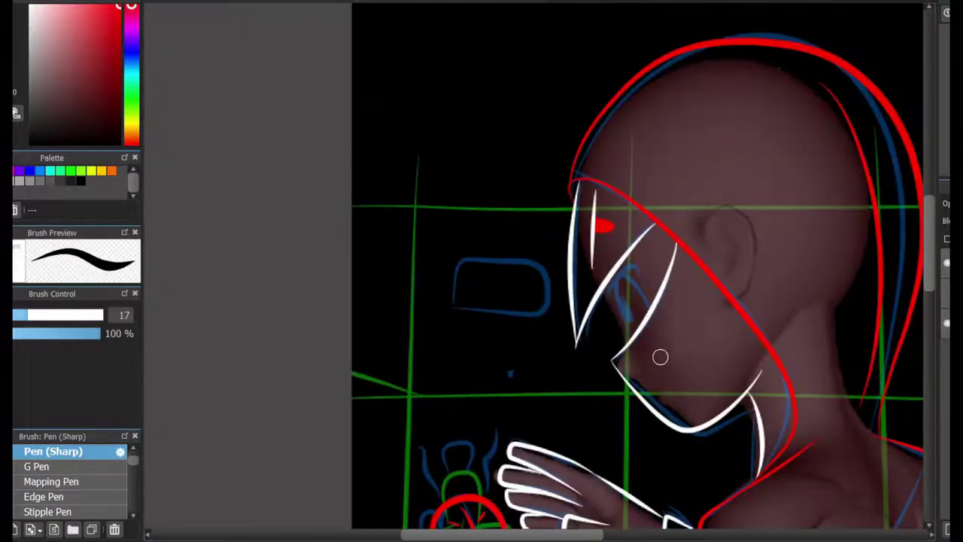
scroll(516, 183, "up", 3)
left_click_drag(500, 176, 551, 322)
key("x")
key("ctrl+z")
key("ctrl+z")
left_click_drag(507, 176, 556, 340)
key("ctrl+z")
mouse_move(591, 307)
left_mouse_down()
mouse_move(526, 165)
mouse_move(626, 216)
mouse_move(520, 175)
mouse_move(568, 154)
left_mouse_up()
left_click_drag(677, 419, 716, 213)
key("ctrl+z")
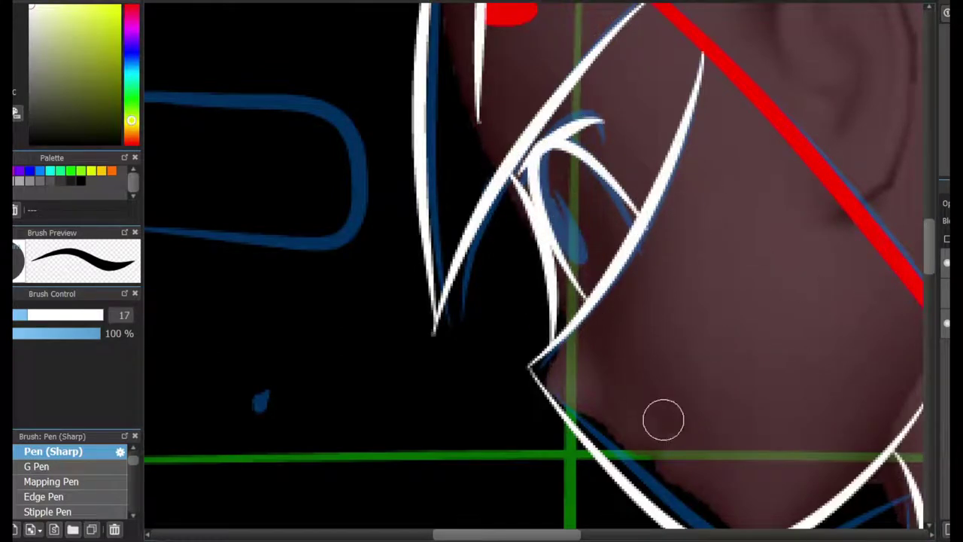
Step: Draw a zigzag white mouth line from the face's edge and two slanted cheek lines beneath the side hair strand
left_click_drag(601, 414, 596, 395)
key("ctrl+z")
mouse_move(617, 478)
left_mouse_down()
mouse_move(722, 418)
mouse_move(815, 329)
left_mouse_up()
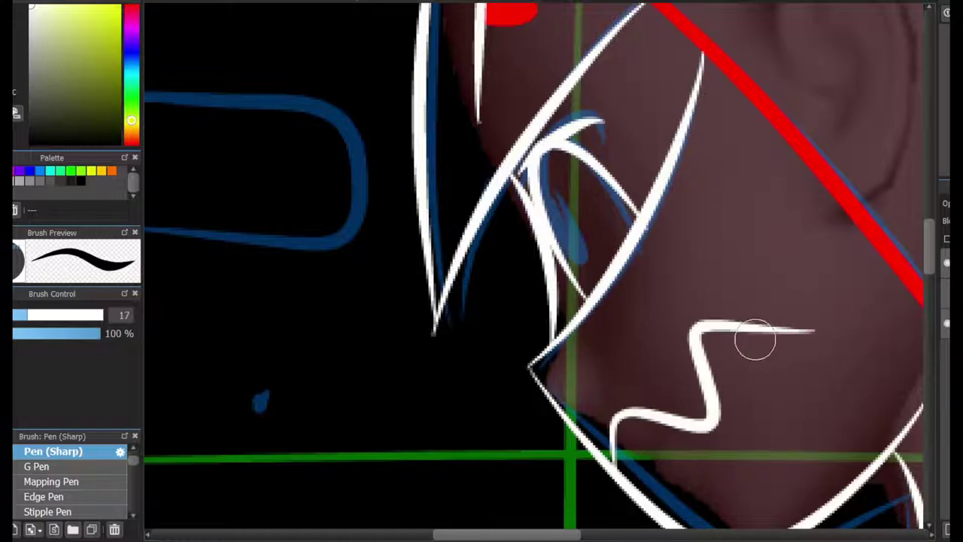
left_click_drag(568, 353, 735, 182)
key("ctrl+z")
left_click_drag(575, 372, 728, 260)
mouse_move(727, 260)
left_mouse_down()
mouse_move(728, 225)
mouse_move(641, 132)
left_mouse_up()
left_click_drag(859, 346, 772, 346)
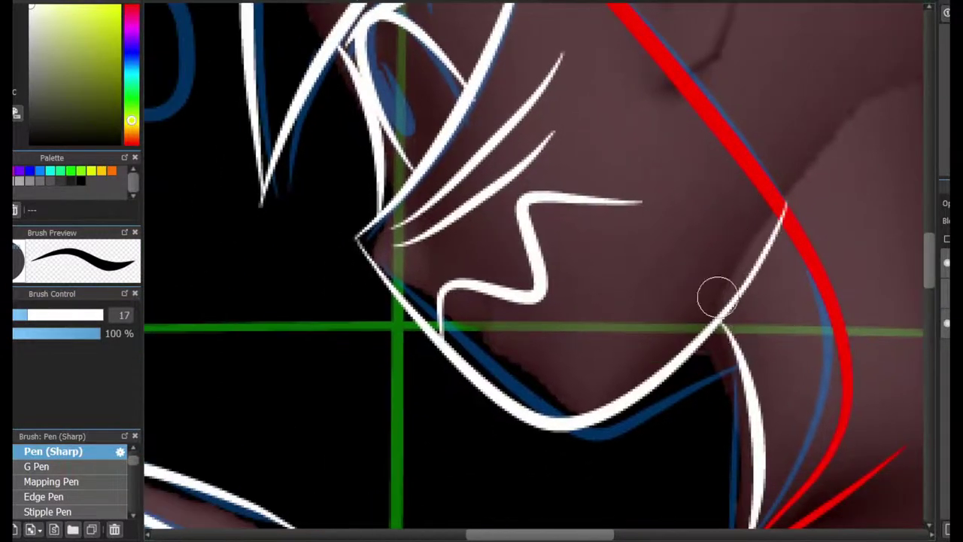
mouse_move(655, 373)
left_mouse_down()
mouse_move(716, 233)
mouse_move(700, 275)
left_mouse_up()
key("ctrl+z")
key("ctrl+z")
mouse_move(682, 351)
left_mouse_down()
mouse_move(787, 226)
mouse_move(767, 268)
mouse_move(959, 457)
left_mouse_up()
key("ctrl+z")
Step: Draw the basket's two slanted sides in white from the cuff and the elbow down to the canvas edge
left_click_drag(535, 271, 422, 271)
scroll(710, 304, "down", 2)
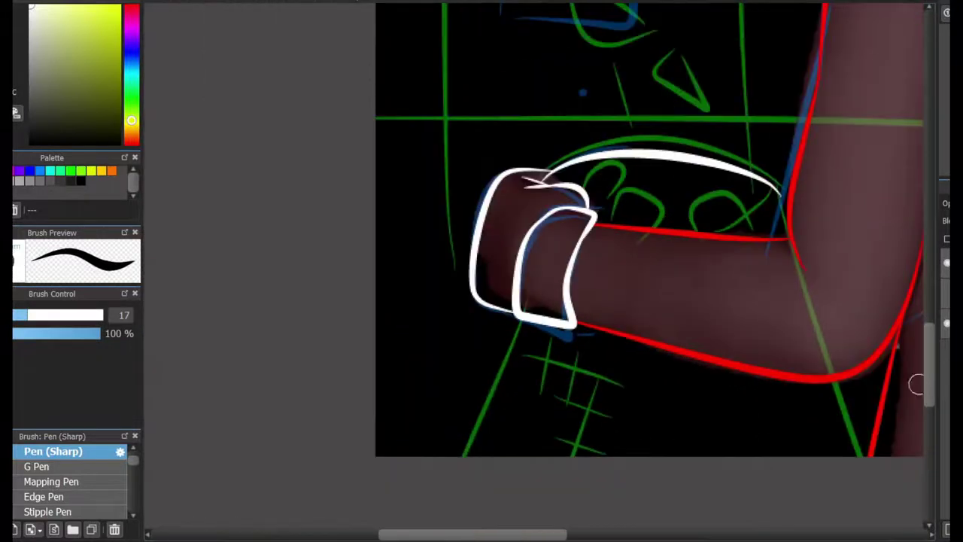
left_click_drag(525, 316, 470, 455)
left_click_drag(782, 188, 865, 455)
key("ctrl+z")
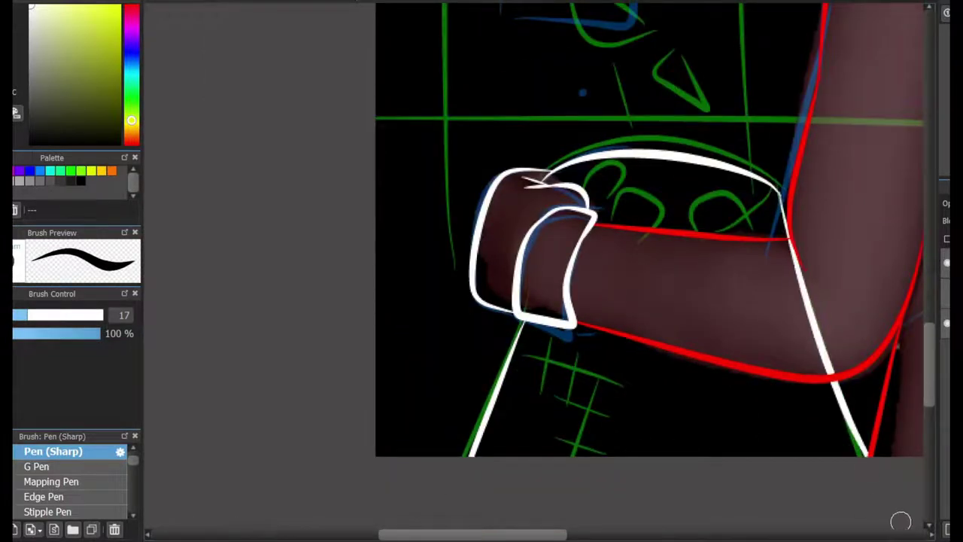
key("ctrl+z")
key("ctrl+z")
mouse_move(784, 194)
left_mouse_down()
mouse_move(861, 455)
mouse_move(850, 455)
left_mouse_up()
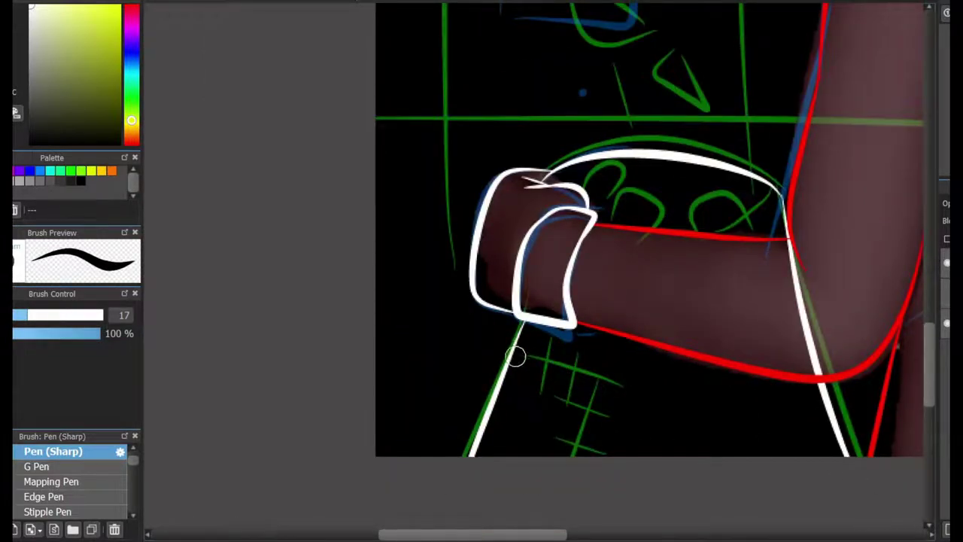
Step: Draw a patch edge with short crossing stitches in white on the basket below the cuff
key("ctrl+z")
left_click_drag(514, 361, 576, 455)
left_click(564, 433)
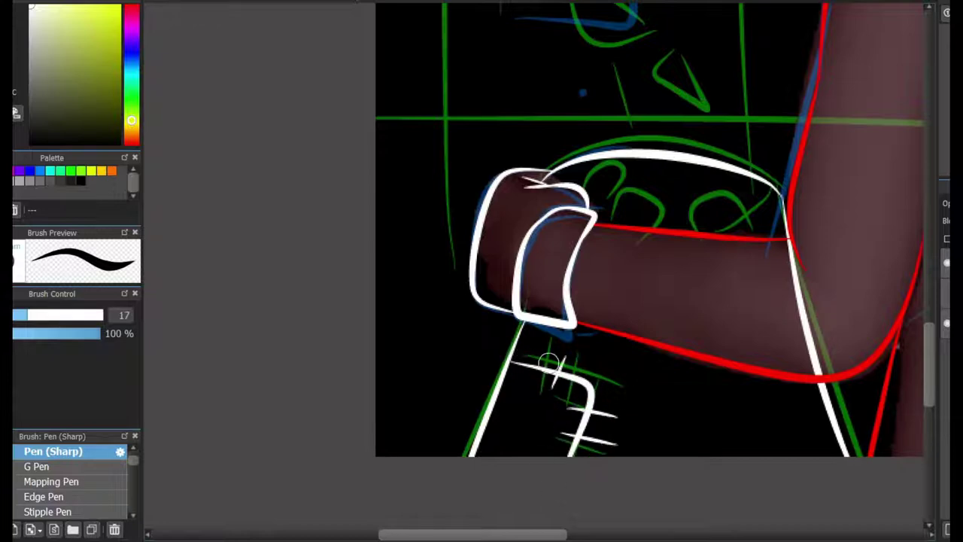
Step: Outline four angular gems inside the basket in white and draw the basket's inner edge near the elbow
scroll(689, 212, "up", 3)
mouse_move(731, 281)
left_mouse_down()
mouse_move(735, 230)
mouse_move(757, 258)
mouse_move(681, 202)
mouse_move(761, 284)
left_mouse_up()
key("ctrl+z")
key("ctrl+z")
mouse_move(550, 259)
left_mouse_down()
mouse_move(546, 172)
mouse_move(600, 260)
left_mouse_up()
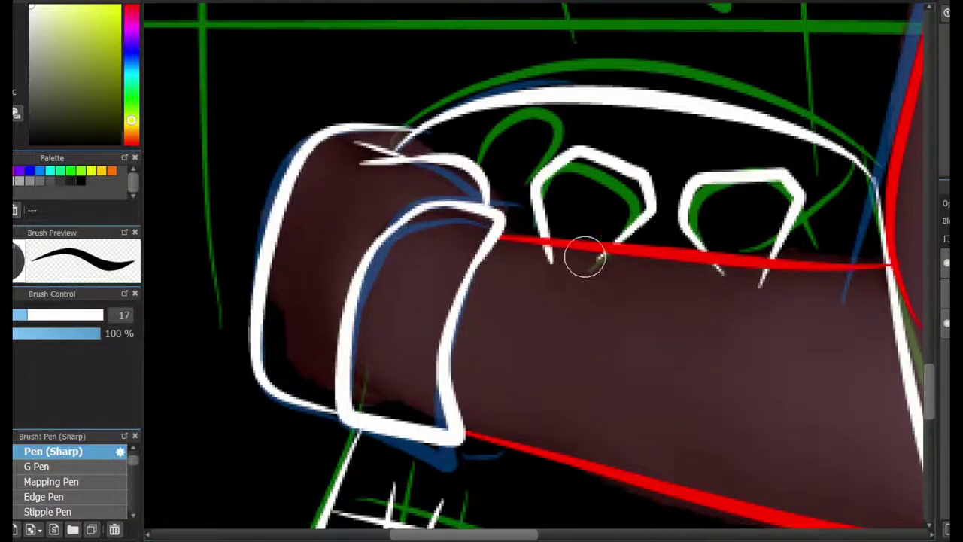
left_click_drag(483, 166, 560, 178)
mouse_move(608, 143)
left_mouse_down()
mouse_move(699, 144)
mouse_move(711, 169)
left_mouse_up()
left_click_drag(876, 184, 756, 274)
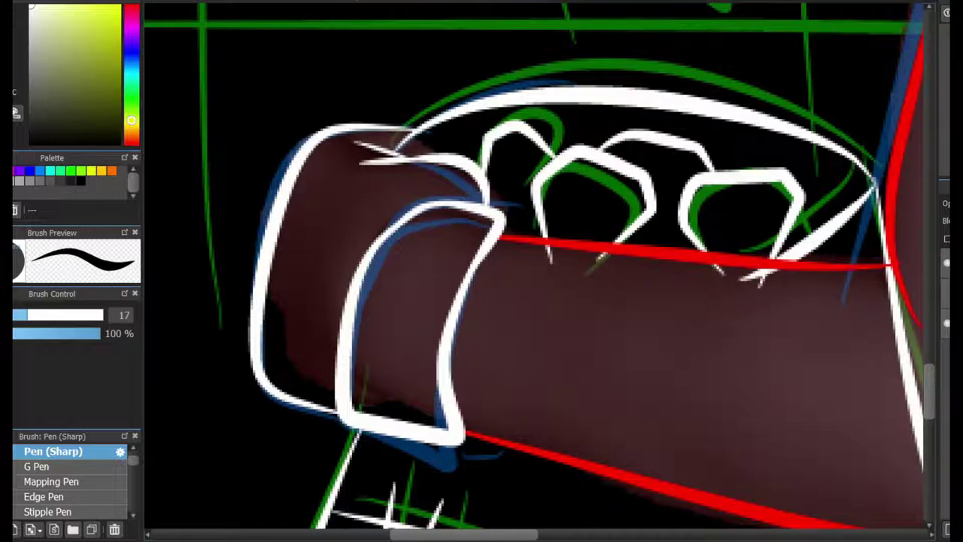
Step: Erase the part of the basket's side line that crosses the forearm
key("e")
scroll(741, 290, "down", 5)
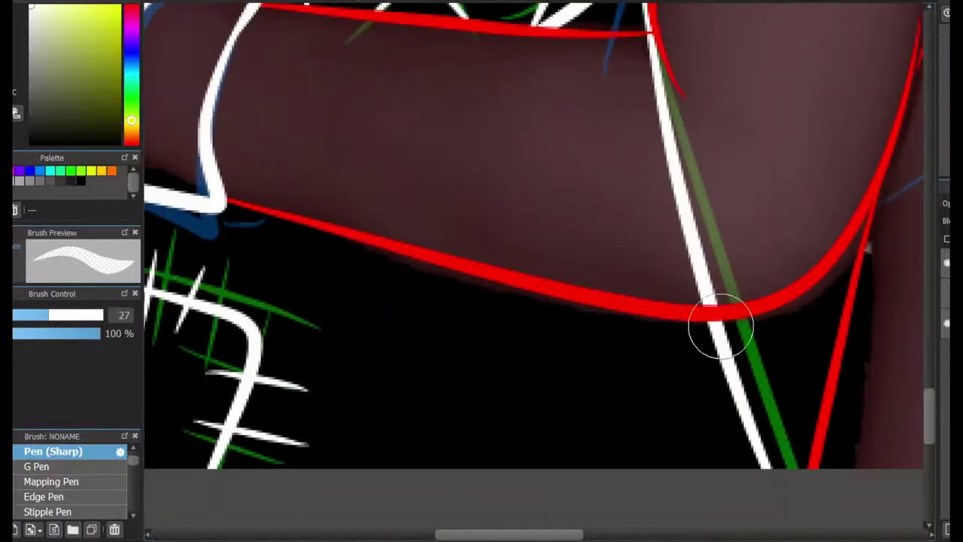
left_click_drag(657, 72, 706, 255)
Step: Draw three faceted gems in white falling between the raised hand and the basket
scroll(706, 256, "up", 5)
scroll(619, 288, "up", 3)
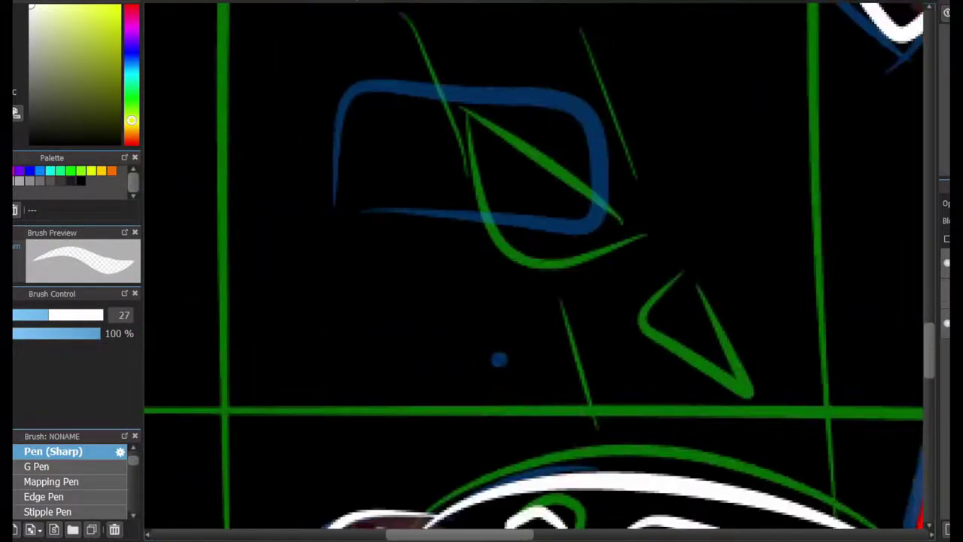
key("b")
left_click_drag(636, 167, 752, 158)
key("ctrl+z")
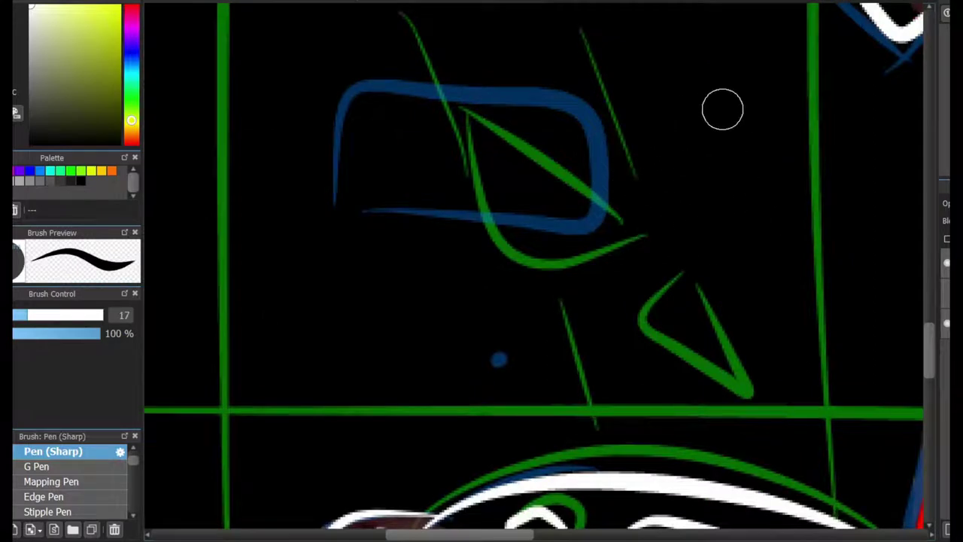
mouse_move(681, 105)
left_mouse_down()
mouse_move(748, 231)
mouse_move(722, 113)
left_mouse_up()
scroll(672, 160, "up", 3)
mouse_move(447, 182)
left_mouse_down()
mouse_move(521, 272)
mouse_move(438, 211)
left_mouse_up()
scroll(439, 211, "down", 6)
left_click_drag(334, 96, 435, 166)
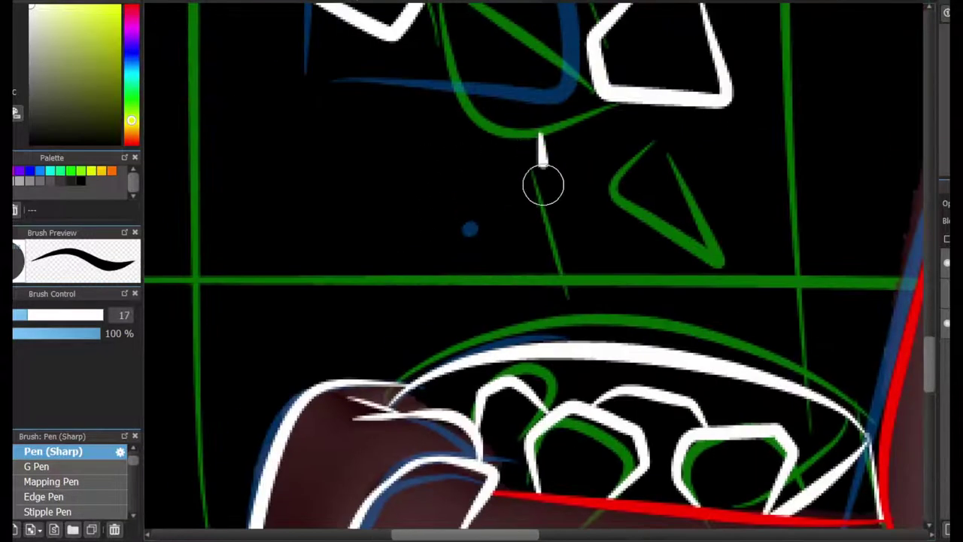
mouse_move(543, 185)
left_mouse_down()
mouse_move(473, 108)
mouse_move(538, 133)
left_mouse_up()
scroll(925, 176, "up", 6)
mouse_move(645, 446)
left_mouse_down()
mouse_move(615, 232)
mouse_move(680, 311)
left_mouse_up()
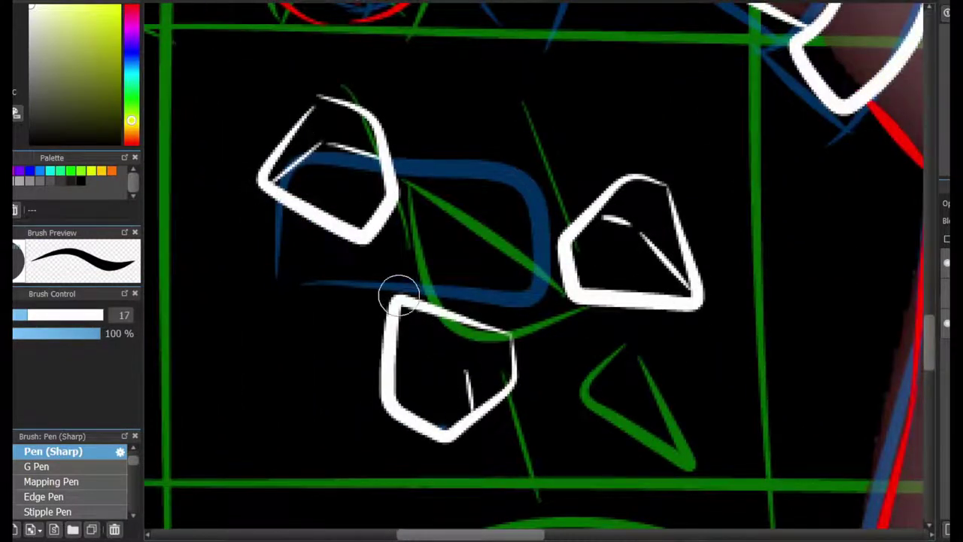
Step: Add white facet lines to the lowest falling gem and the basket gems, plus thin motion streaks around the falling gems
left_click_drag(399, 293, 459, 368)
scroll(575, 305, "down", 5)
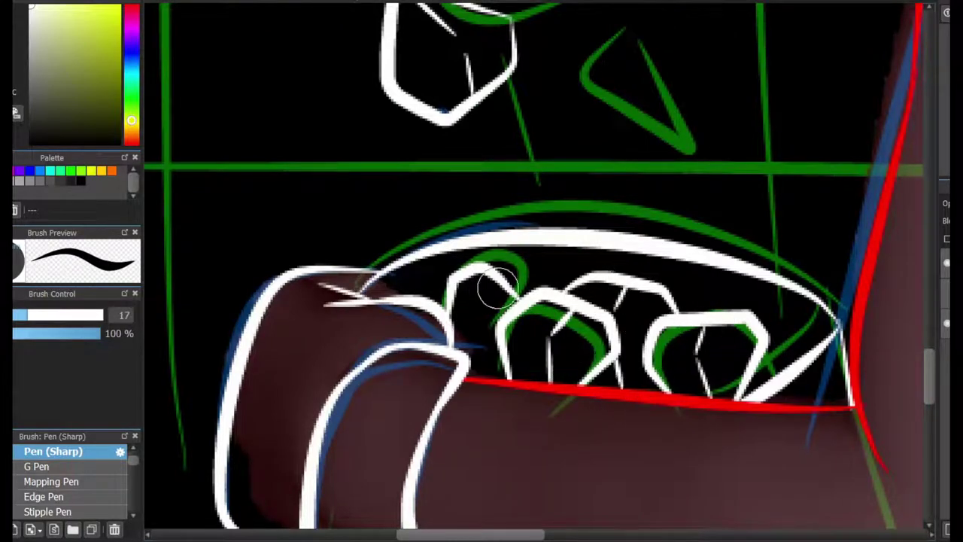
scroll(829, 193, "up", 10)
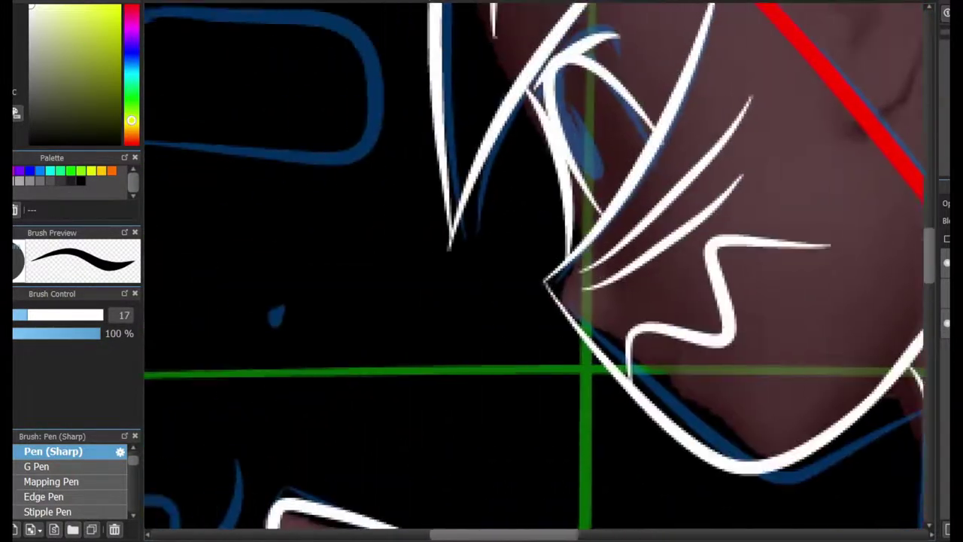
scroll(573, 270, "down", 8)
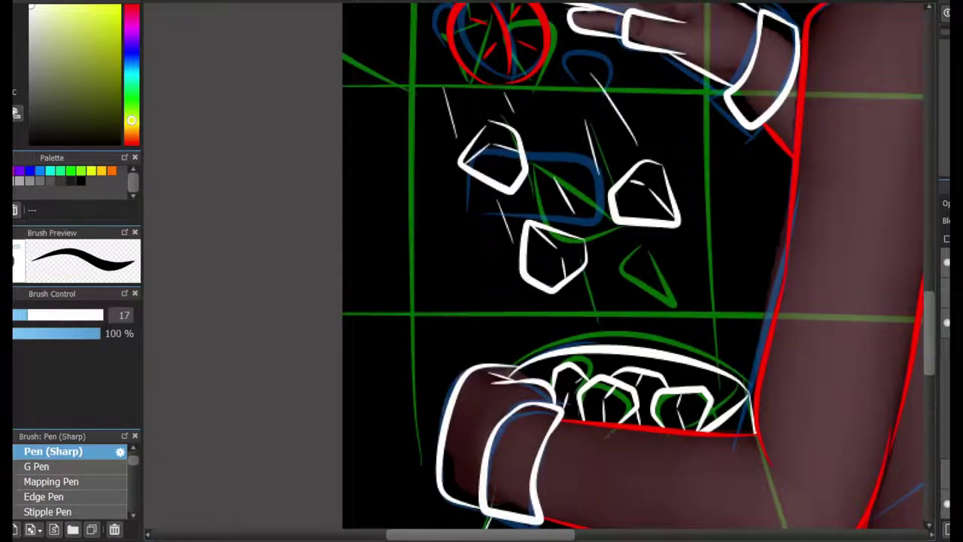
Step: Draw five straight horizontal shelf lines in white across the full canvas width, following the green guides
scroll(916, 124, "up", 5)
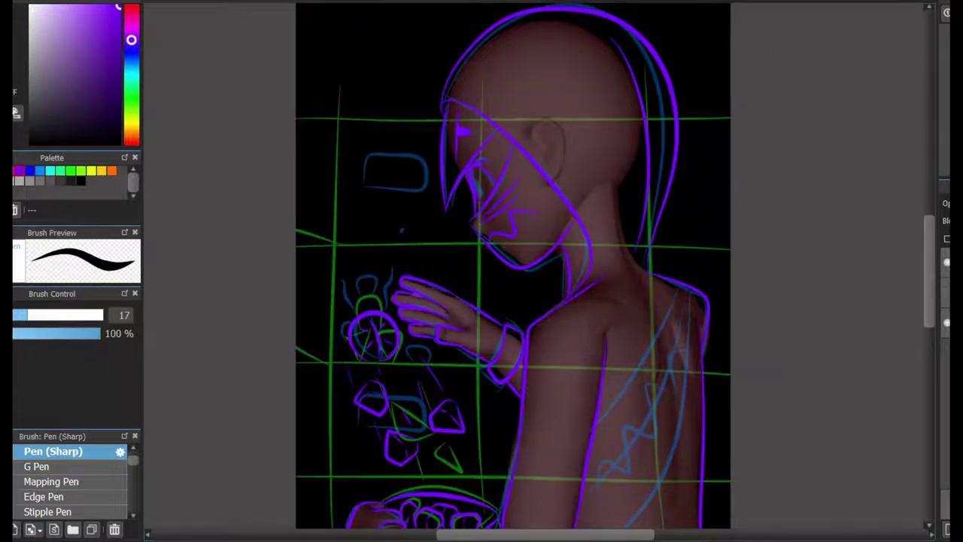
key("ctrl+minus")
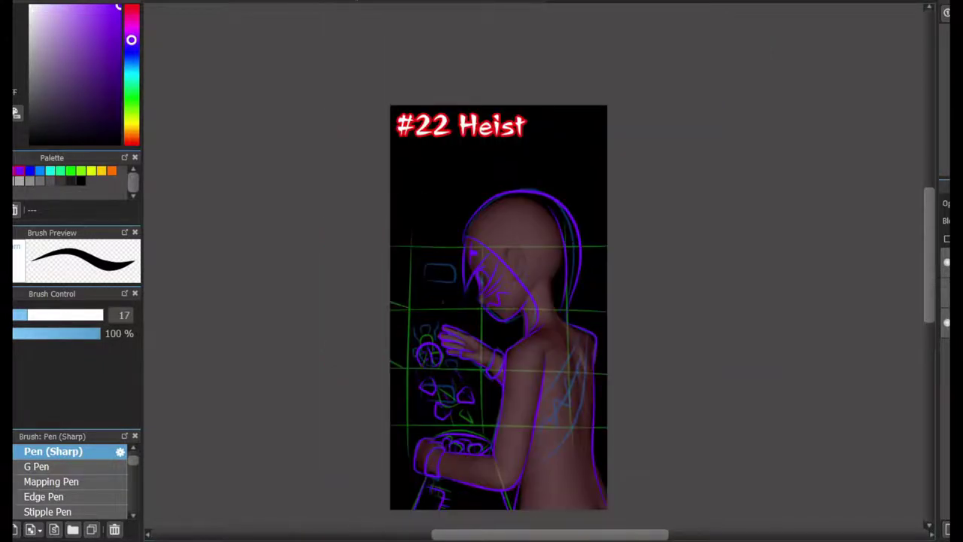
scroll(498, 300, "down", 3)
key("ctrl+plus")
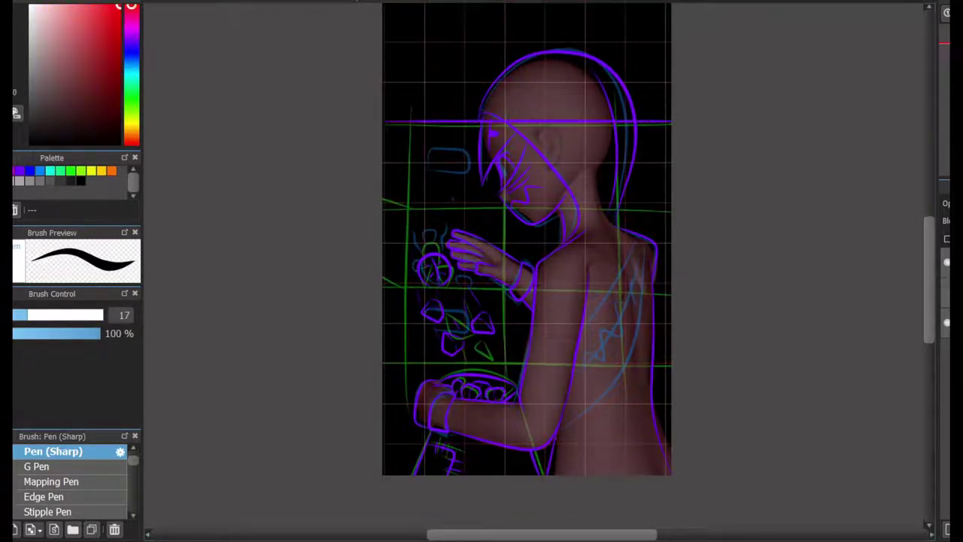
key("x")
left_click_drag(382, 115, 671, 116)
key("ctrl+z")
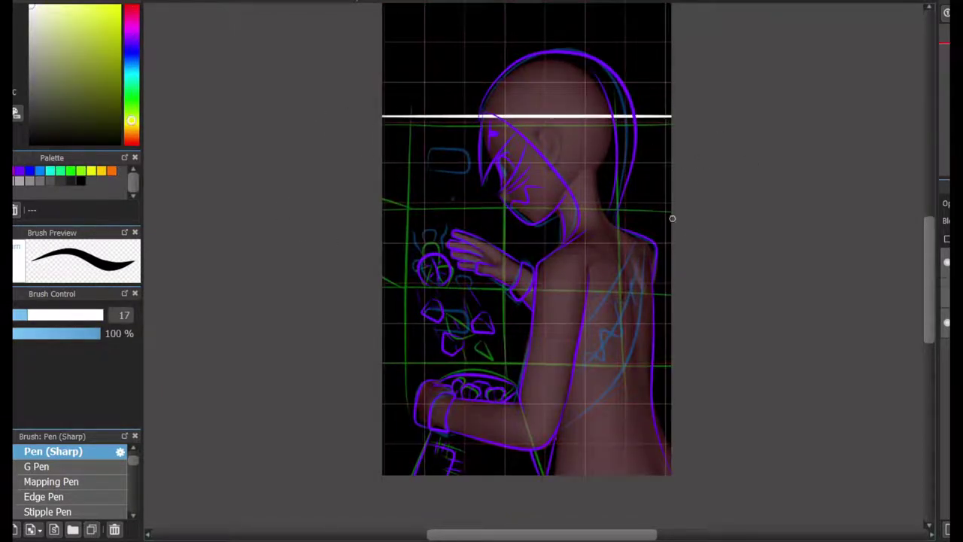
left_click_drag(672, 218, 382, 217)
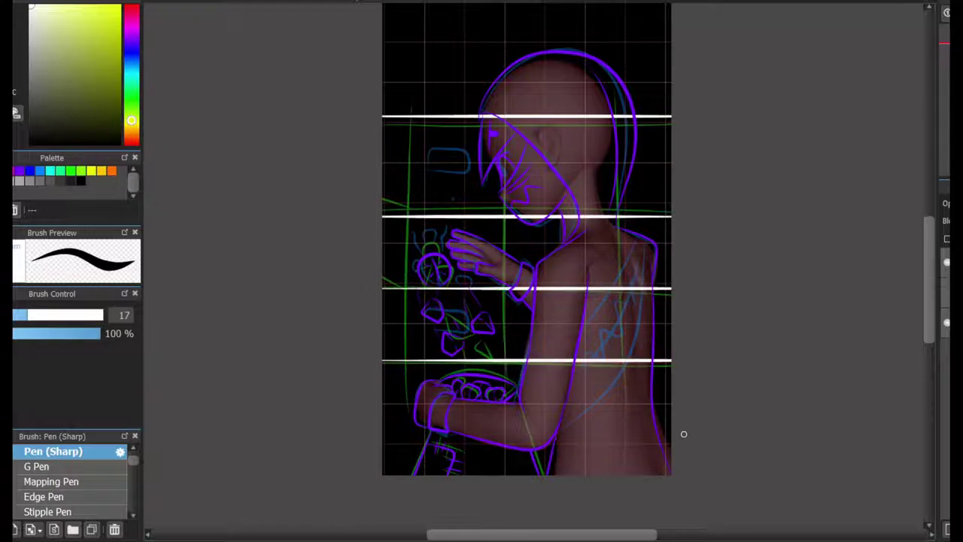
left_click_drag(671, 432, 382, 433)
Step: Draw four straight vertical shelf lines in white through the horizontal ones to complete the background grid
left_click_drag(409, 103, 409, 454)
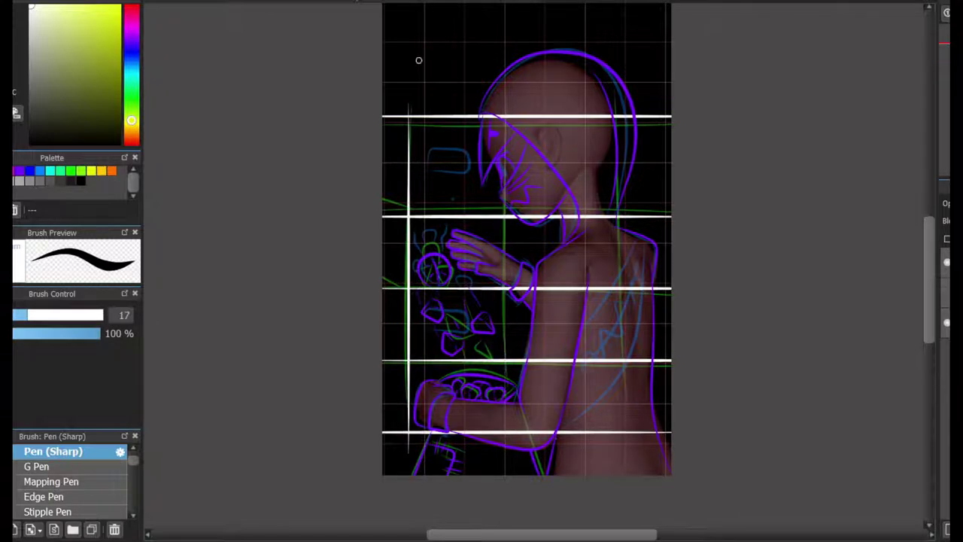
left_click_drag(408, 53, 410, 455)
left_click_drag(516, 459, 513, 30)
left_click_drag(592, 27, 592, 465)
left_click_drag(662, 451, 662, 62)
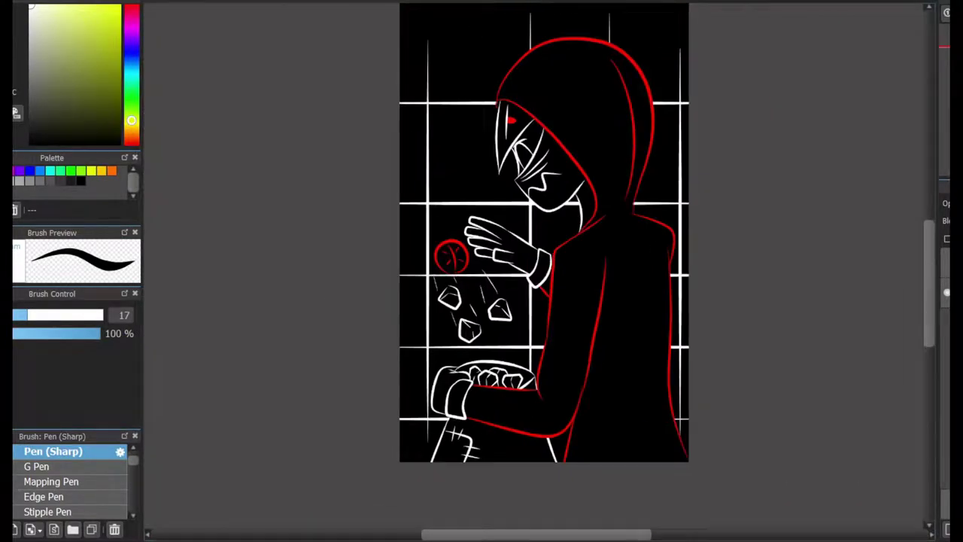
Step: Fill the character's pupil with an elongated red shape against the side hair strand
key("ctrl+plus")
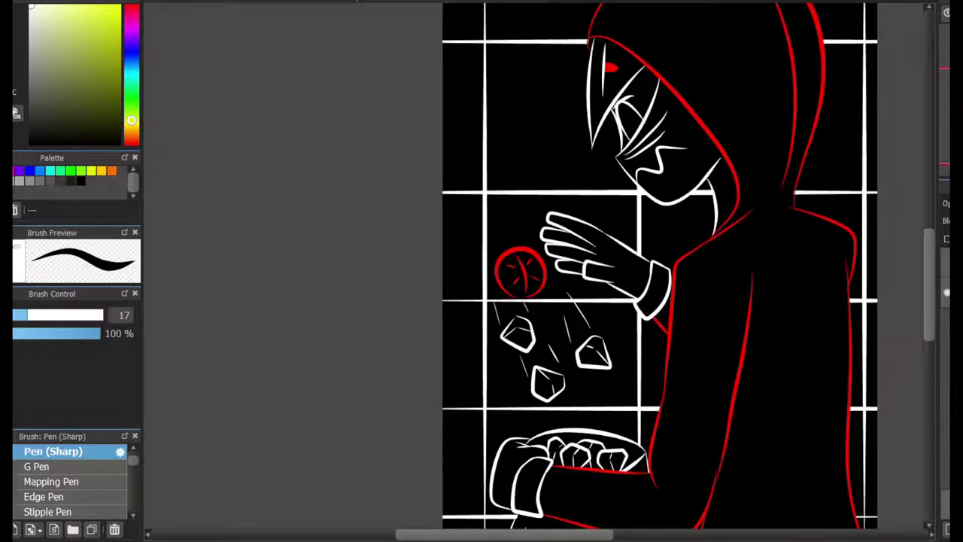
key("ctrl+plus")
key("ctrl+plus")
key("ctrl+plus")
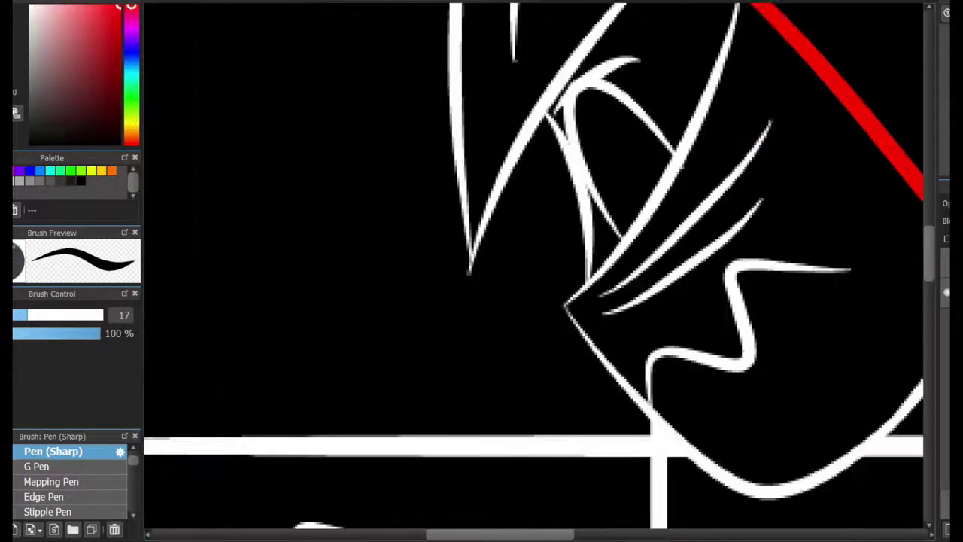
key("ctrl+apostrophe")
key("ctrl+apostrophe")
mouse_move(602, 136)
left_mouse_down()
mouse_move(639, 157)
mouse_move(617, 164)
left_mouse_up()
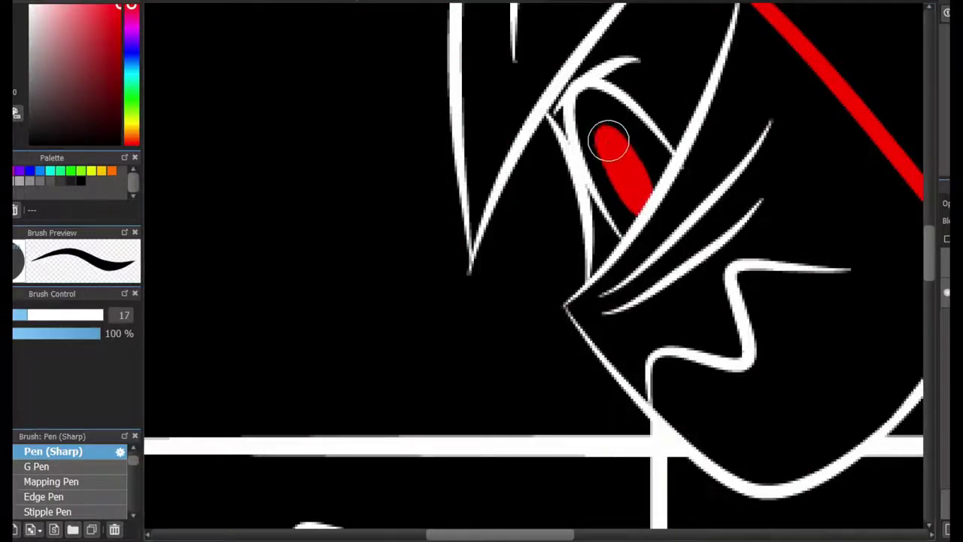
Step: Dim the background shelf grid to grey and set the pen colour back to white
scroll(608, 140, "down", 10)
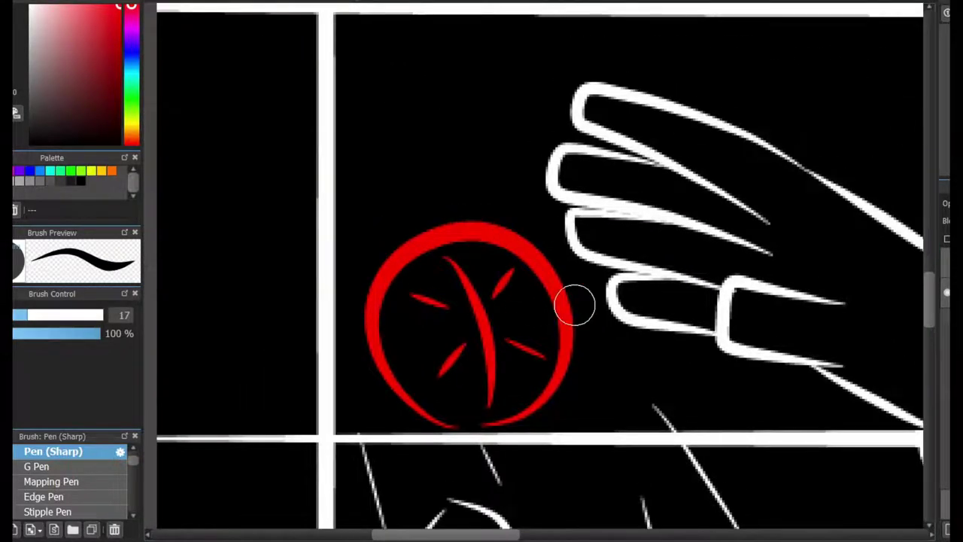
scroll(539, 271, "down", 4)
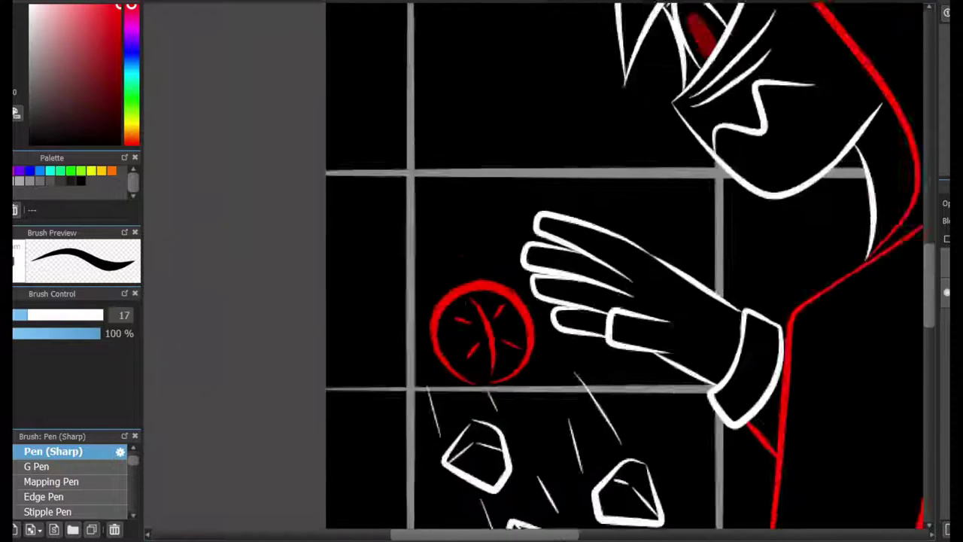
scroll(539, 271, "up", 2)
left_click(131, 120)
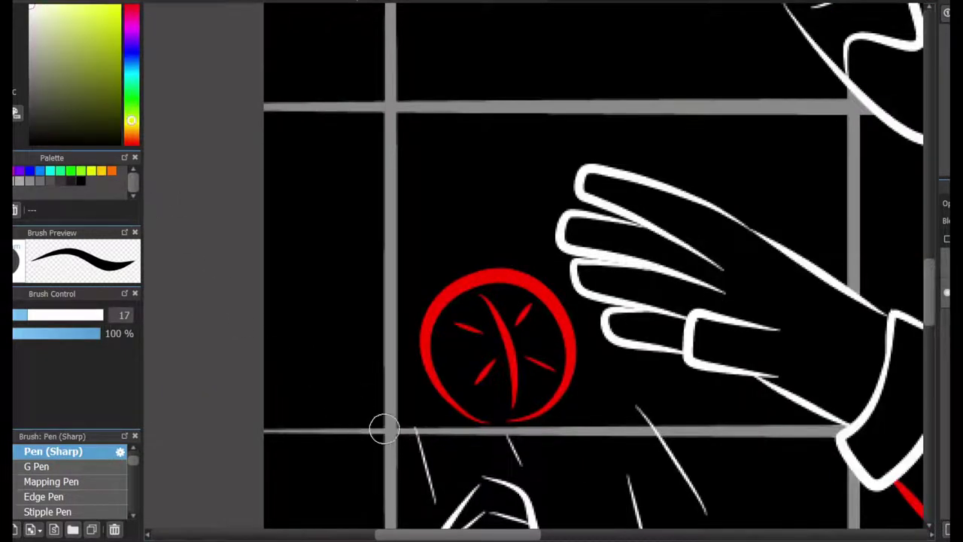
Step: Draw two slanted white lines from the shelf corners to the canvas edge and erase the straight shelf segment beside the upper one
left_click_drag(399, 432, 190, 349)
left_click_drag(400, 113, 230, 73)
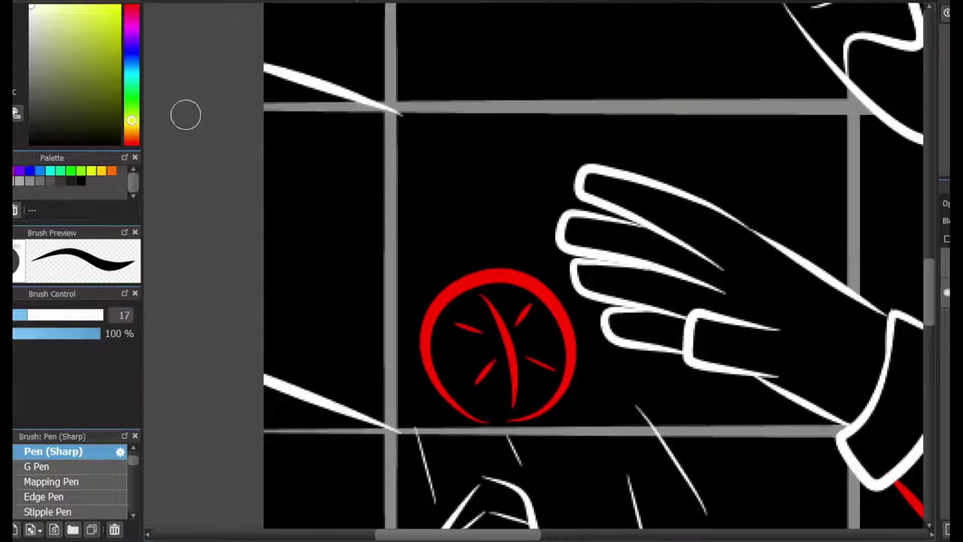
key("ctrl+z")
left_click_drag(386, 113, 227, 85)
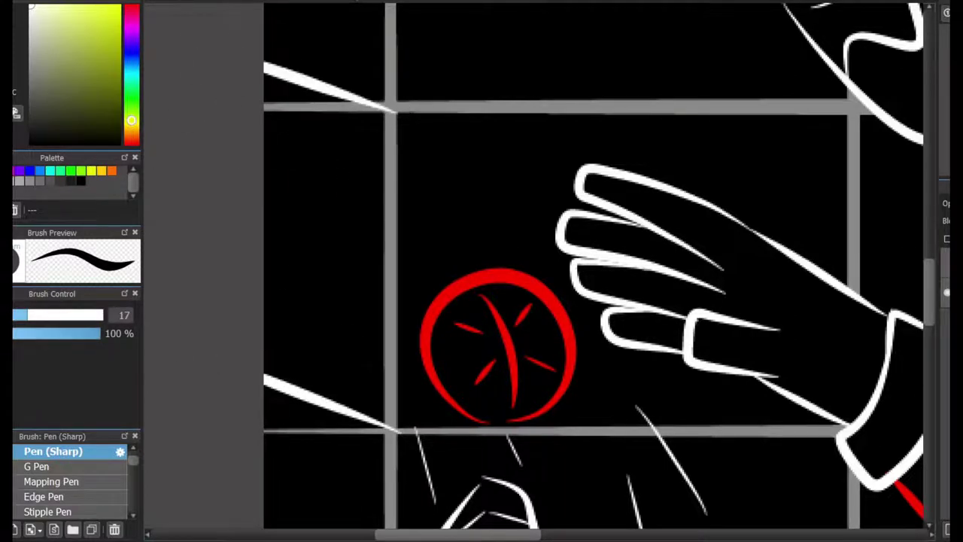
key("bracketright")
left_click_drag(367, 129, 266, 144)
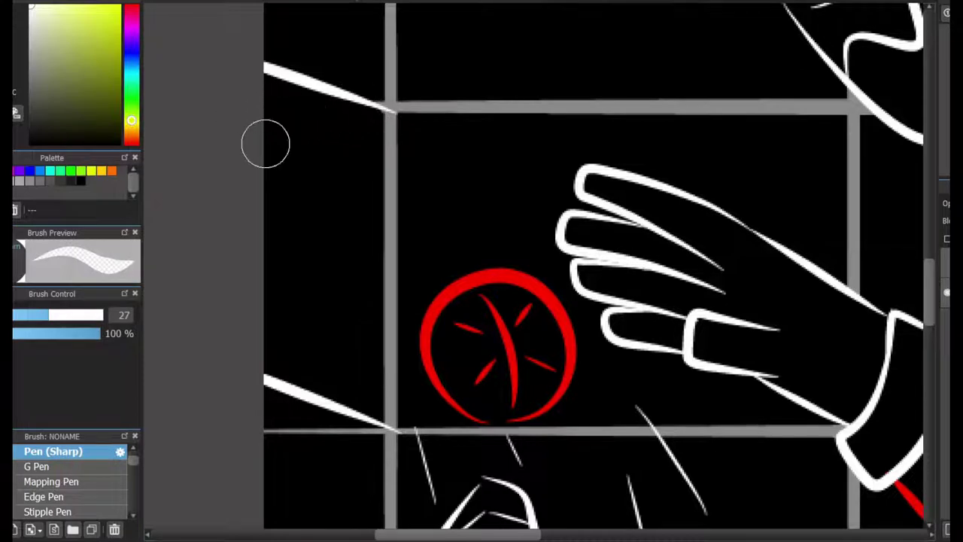
key("bracketleft")
Step: Draw a white rounded label plate on the shelf beside the face, with two wavy text lines inside it
scroll(467, 349, "up", 5)
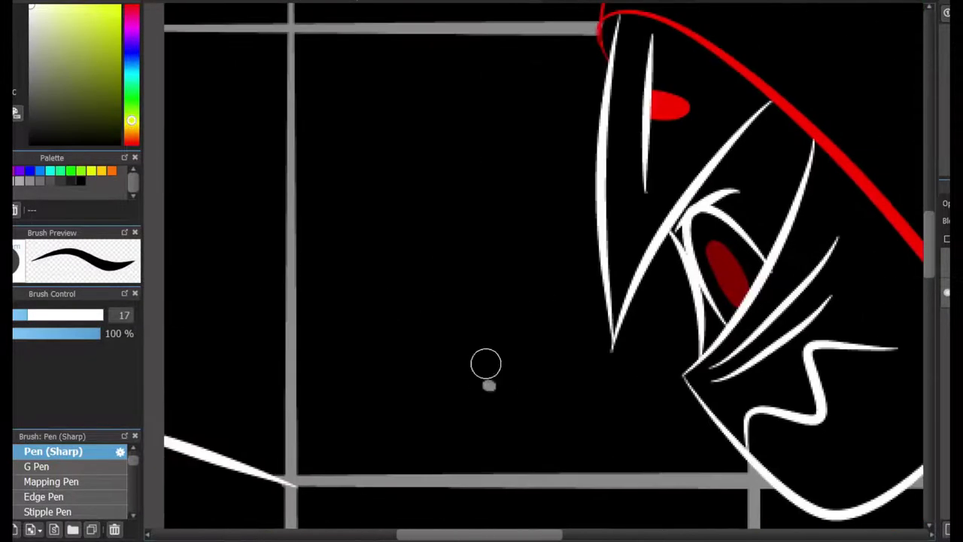
left_click_drag(371, 148, 594, 299)
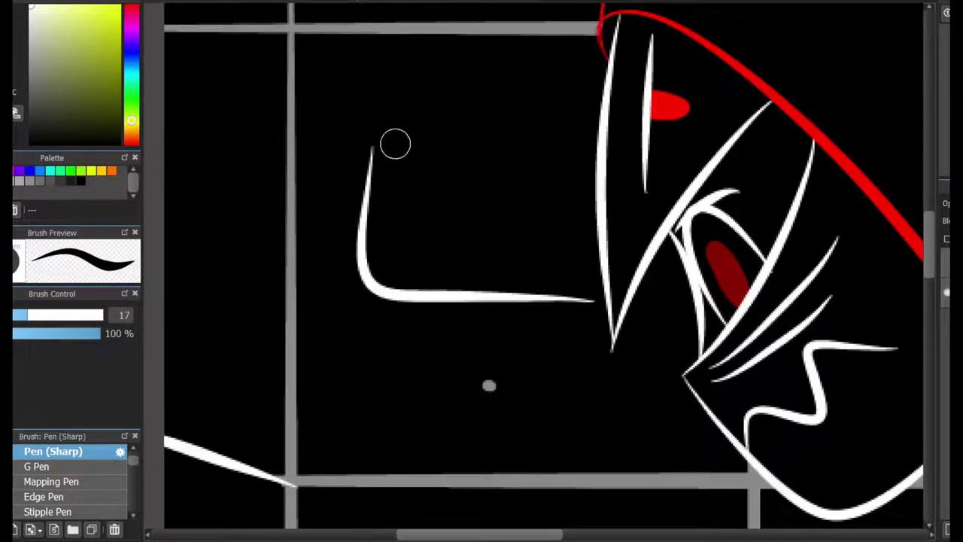
key("ctrl+z")
mouse_move(595, 141)
left_mouse_down()
mouse_move(346, 290)
mouse_move(605, 307)
left_mouse_up()
left_click_drag(419, 225, 570, 214)
key("ctrl+z")
left_click_drag(430, 259, 553, 258)
key("ctrl+z")
Step: Draw three wavy white steam lines above the red disc and return the shelf grid to white
scroll(567, 277, "down", 5)
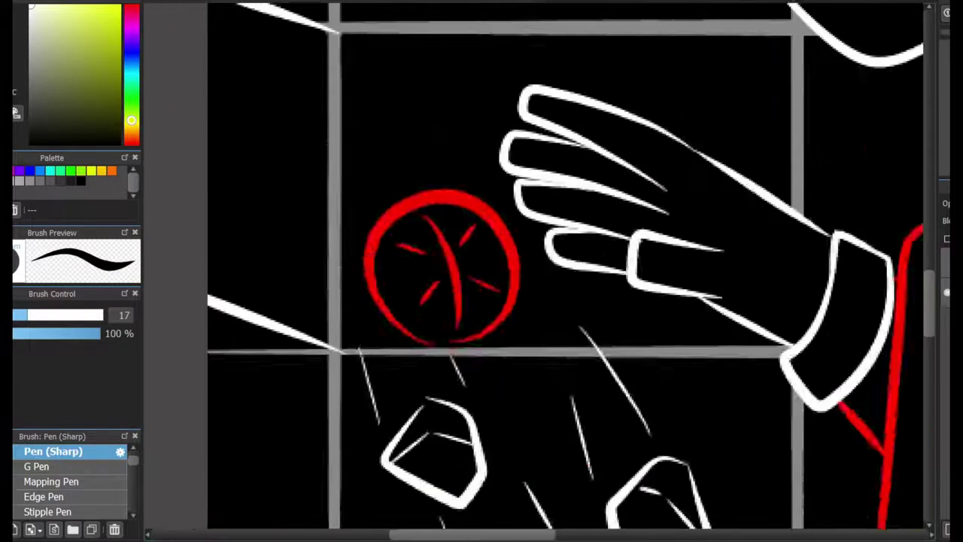
scroll(441, 197, "up", 5)
scroll(441, 197, "down", 5)
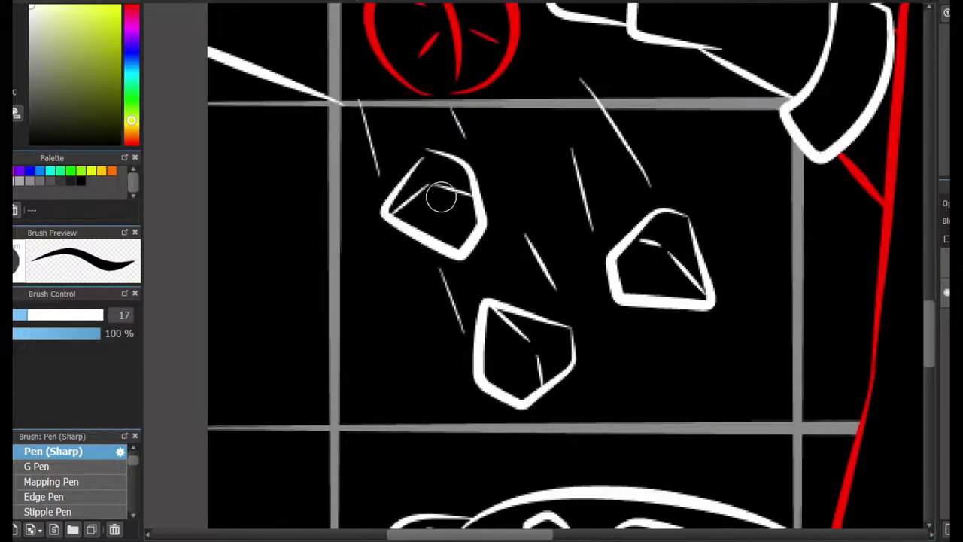
scroll(441, 197, "up", 5)
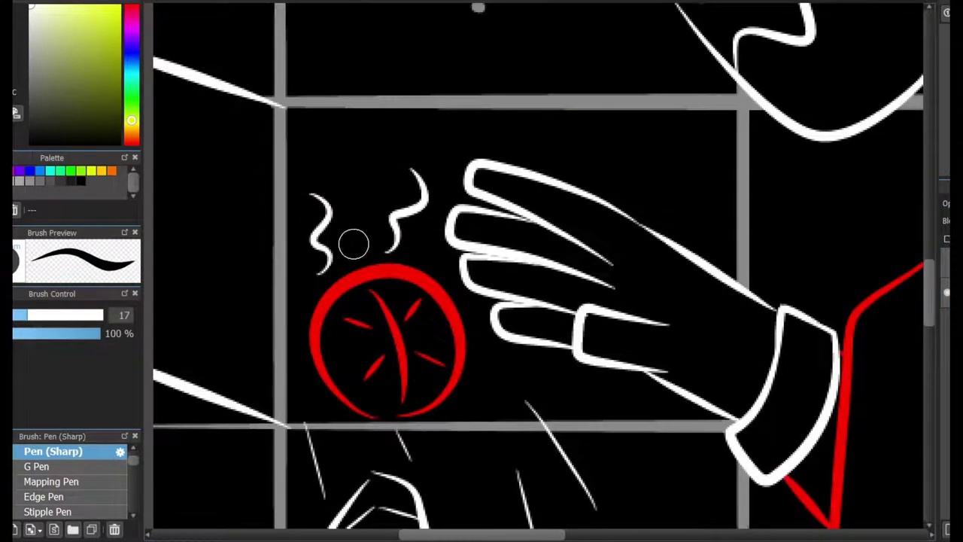
scroll(428, 216, "down", 4)
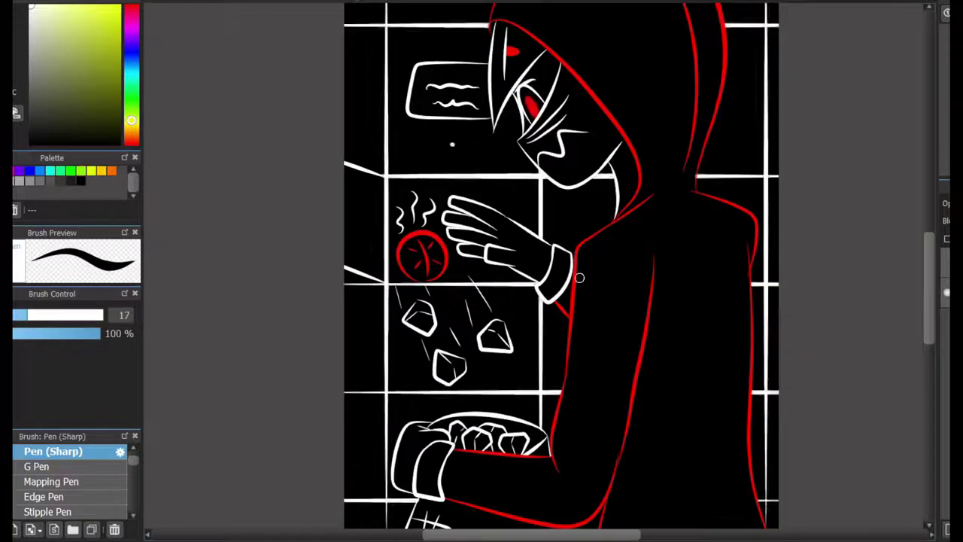
Step: Draw a white ring around the dot below the label plate to form a knob
scroll(575, 278, "down", 2)
scroll(560, 313, "up", 2)
scroll(556, 303, "down", 2)
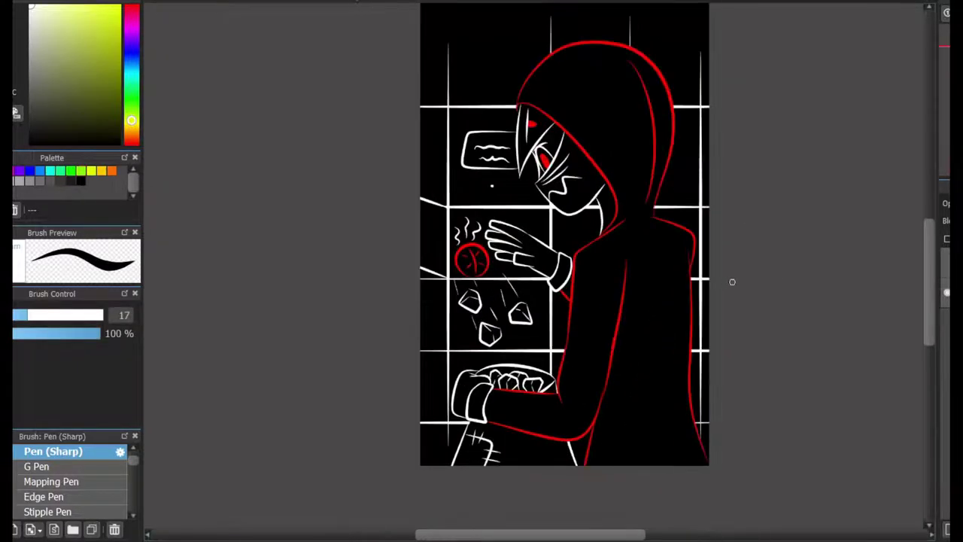
scroll(485, 177, "up", 5)
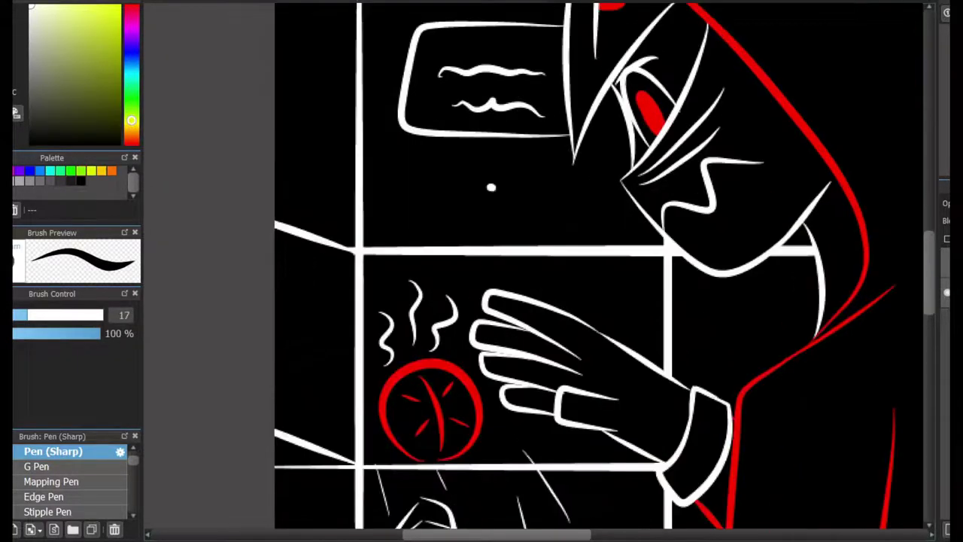
left_click_drag(510, 194, 518, 193)
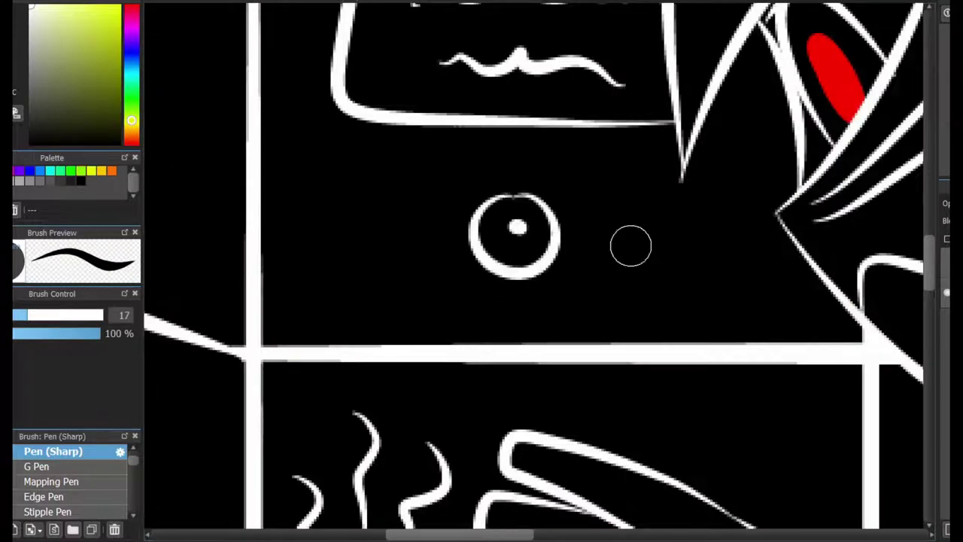
Step: Draw a second knob in the compartment above the label plate, as a white dot inside a small ring
scroll(630, 243, "down", 3)
scroll(630, 243, "up", 7)
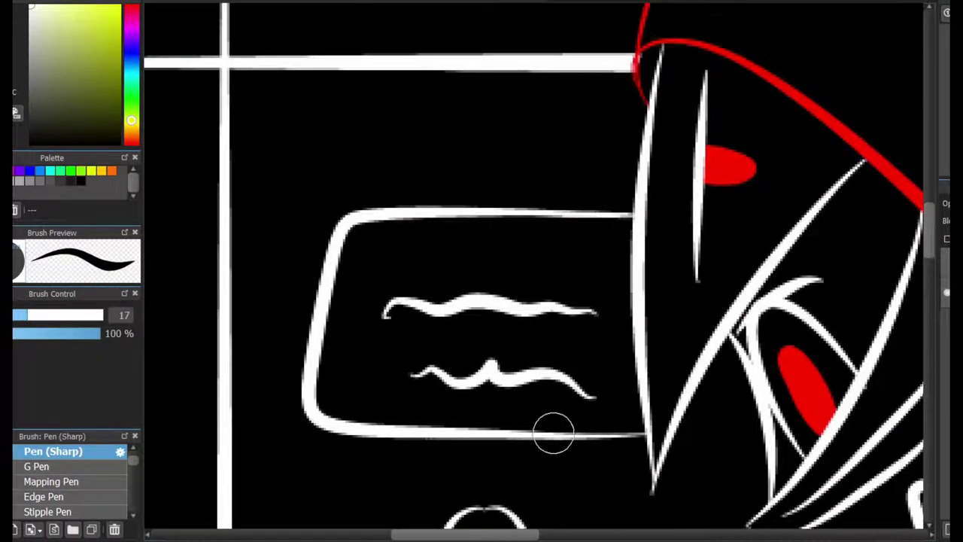
scroll(496, 301, "up", 5)
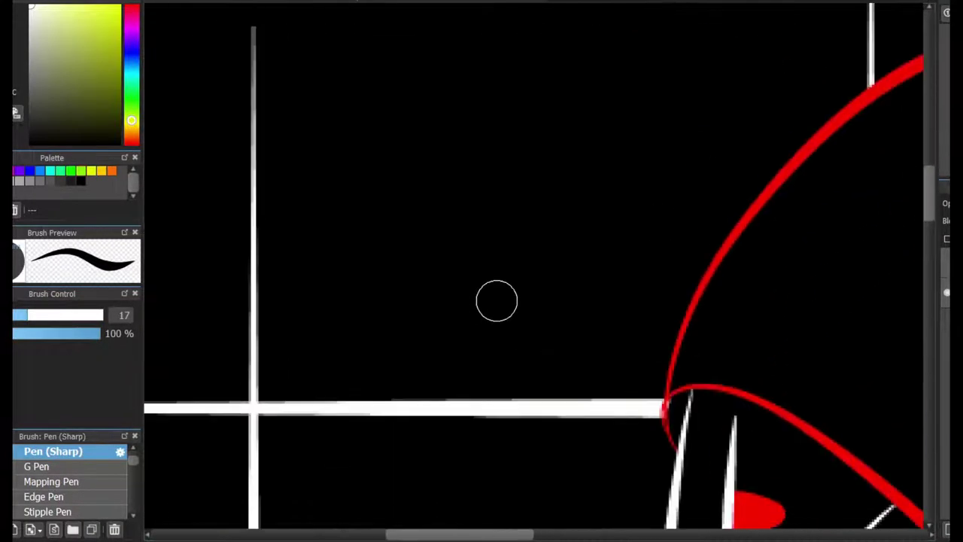
left_click(505, 292)
mouse_move(482, 278)
left_mouse_down()
mouse_move(535, 261)
mouse_move(544, 313)
mouse_move(496, 278)
left_mouse_up()
key("ctrl+z")
scroll(496, 279, "down", 2)
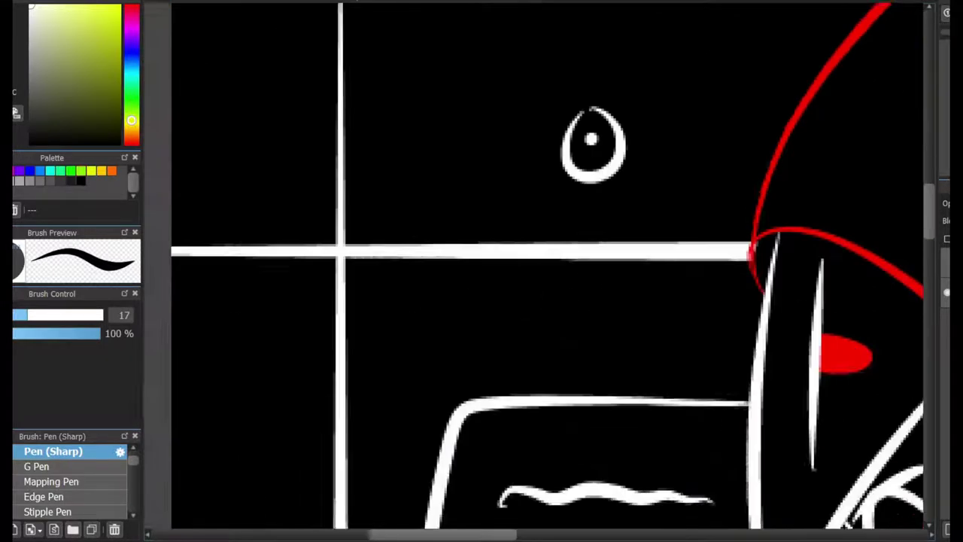
scroll(534, 271, "down", 3)
scroll(534, 271, "up", 5)
scroll(534, 270, "right", 3)
scroll(534, 271, "left", 2)
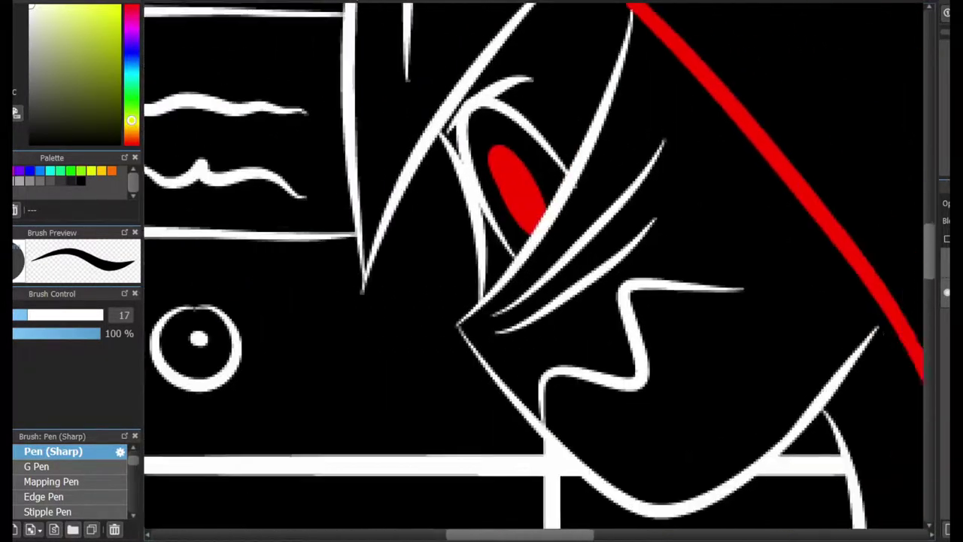
scroll(527, 301, "left", 3)
left_click_drag(513, 411, 581, 409)
scroll(750, 218, "down", 1)
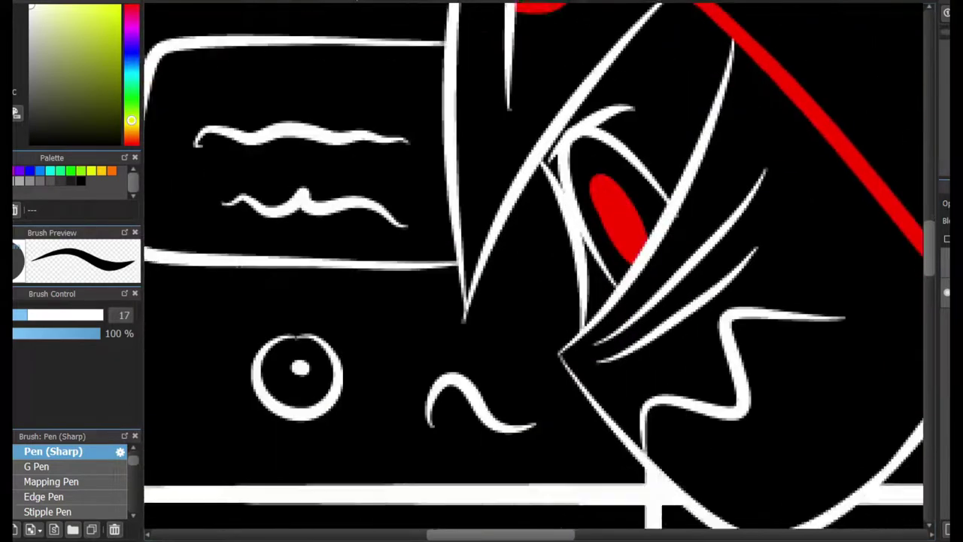
scroll(758, 198, "up", 3)
Step: Draw a white question mark on the side of the hood, with a small ring as its dot
scroll(759, 198, "down", 4)
mouse_move(711, 265)
left_mouse_down()
mouse_move(724, 288)
mouse_move(703, 278)
left_mouse_up()
left_click_drag(724, 220, 710, 242)
key("ctrl+z")
mouse_move(688, 155)
left_mouse_down()
mouse_move(716, 243)
mouse_move(714, 172)
left_mouse_up()
key("ctrl+z")
mouse_move(689, 123)
left_mouse_down()
mouse_move(693, 220)
mouse_move(735, 228)
mouse_move(707, 246)
left_mouse_up()
key("ctrl+z")
left_click_drag(686, 151, 715, 211)
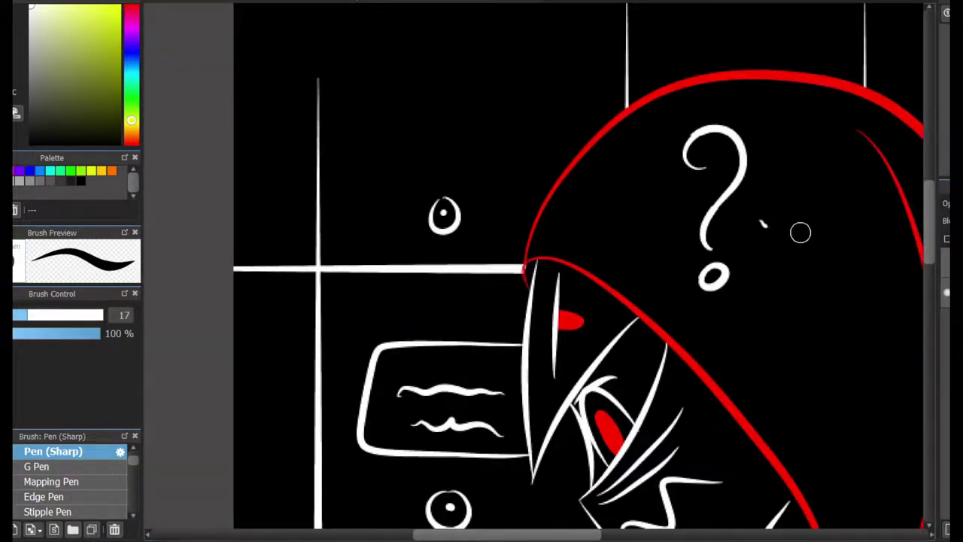
scroll(800, 231, "down", 5)
scroll(799, 230, "up", 3)
scroll(800, 230, "down", 3)
scroll(602, 270, "down", 1)
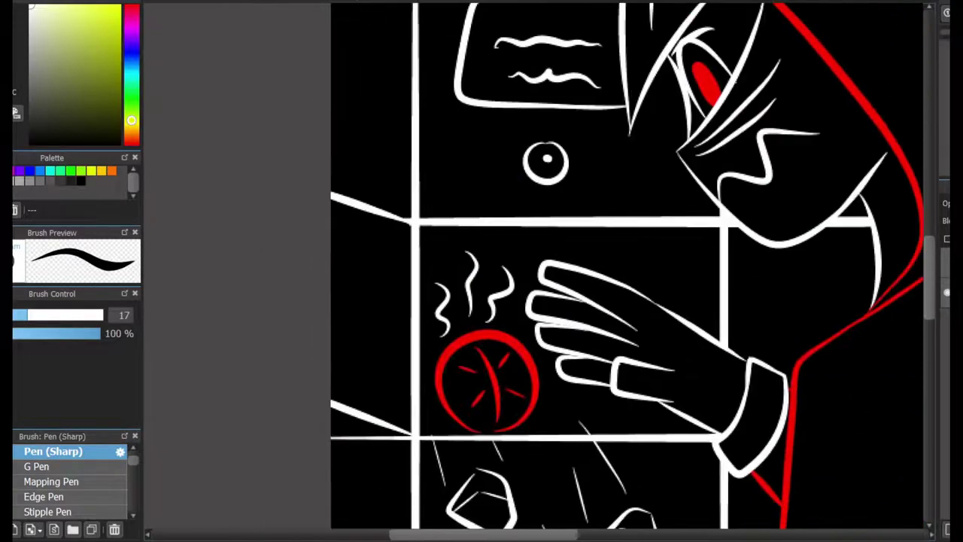
scroll(602, 271, "down", 5)
scroll(601, 270, "up", 2)
Step: Draw a red lamp outline in the canvas's upper corner beside the title, with three white light rays below it
scroll(727, 146, "down", 5)
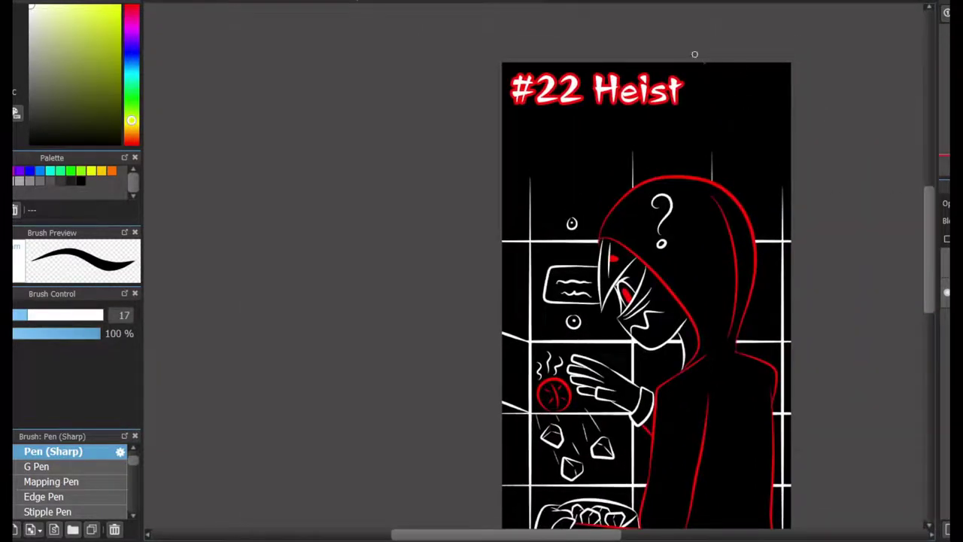
key("x")
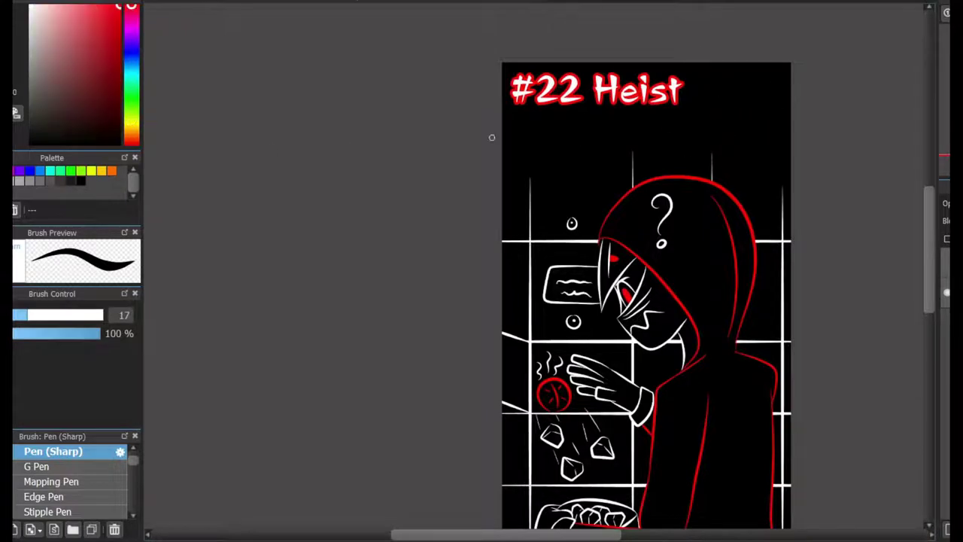
scroll(786, 7, "up", 2)
key("x")
left_click_drag(835, 103, 761, 178)
key("ctrl+z")
key("ctrl+z")
key("ctrl+z")
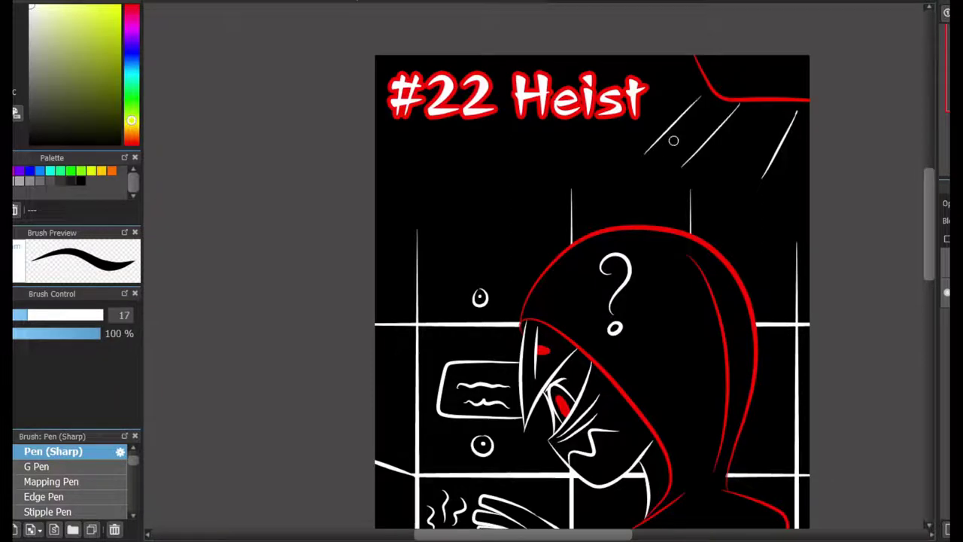
scroll(592, 291, "down", 10)
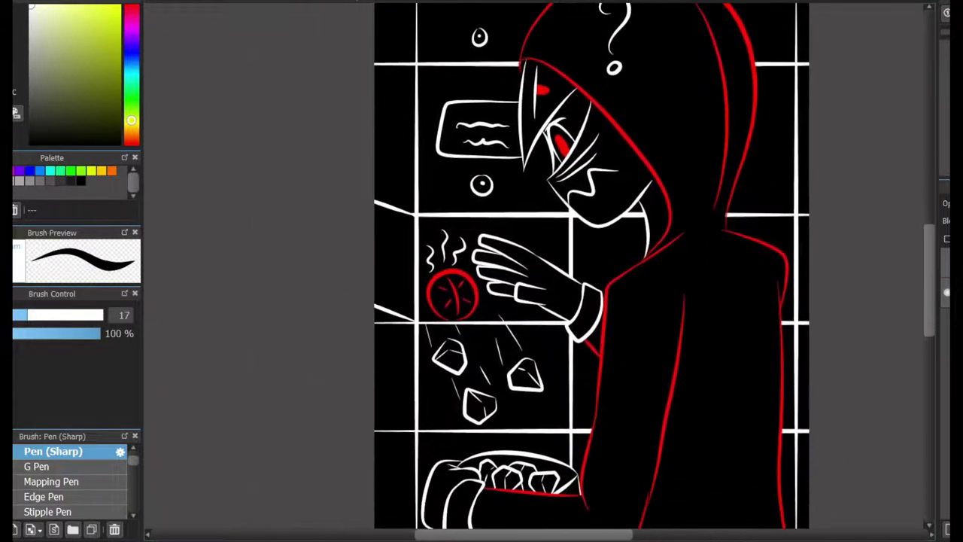
scroll(605, 270, "up", 4)
scroll(606, 271, "down", 2)
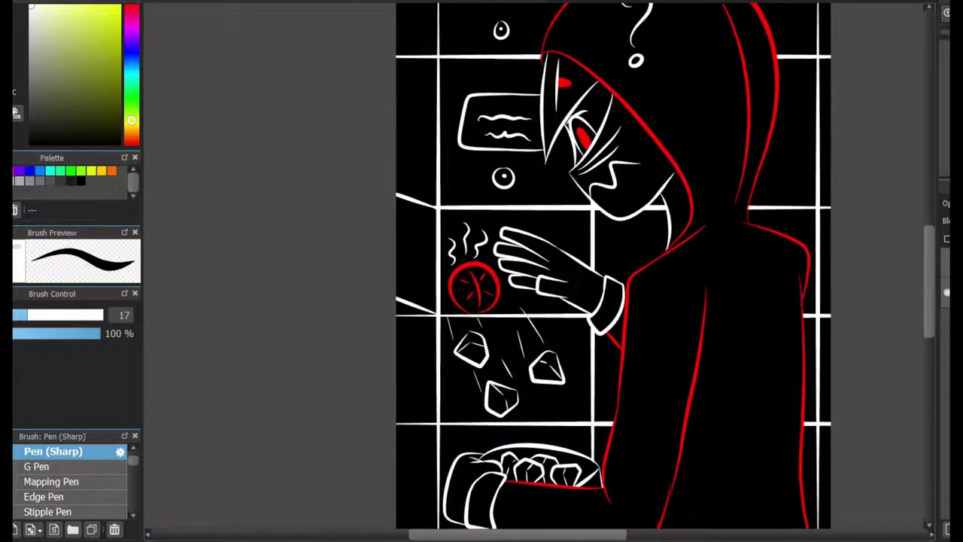
key("ctrl+minus")
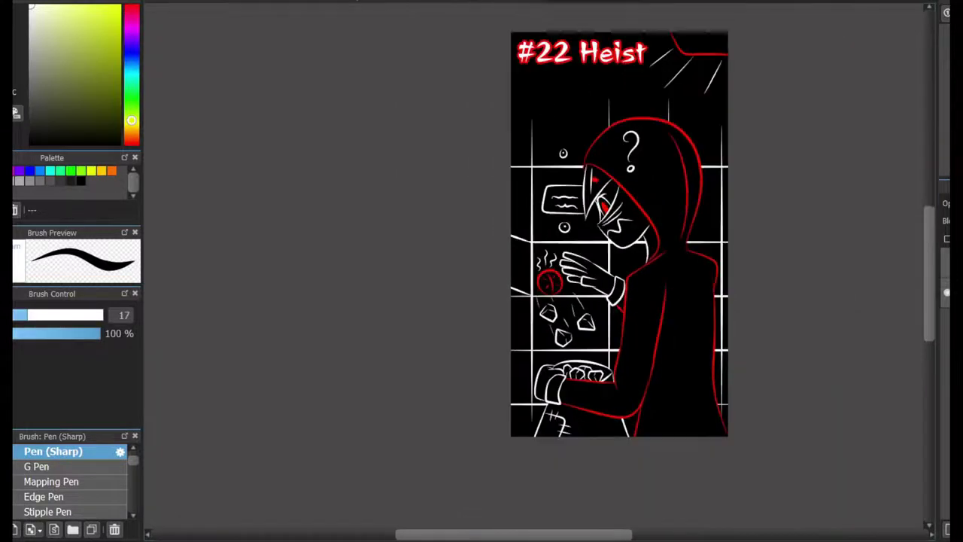
Step: Add thin white facet lines inside the rightmost falling gem
scroll(571, 323, "up", 6)
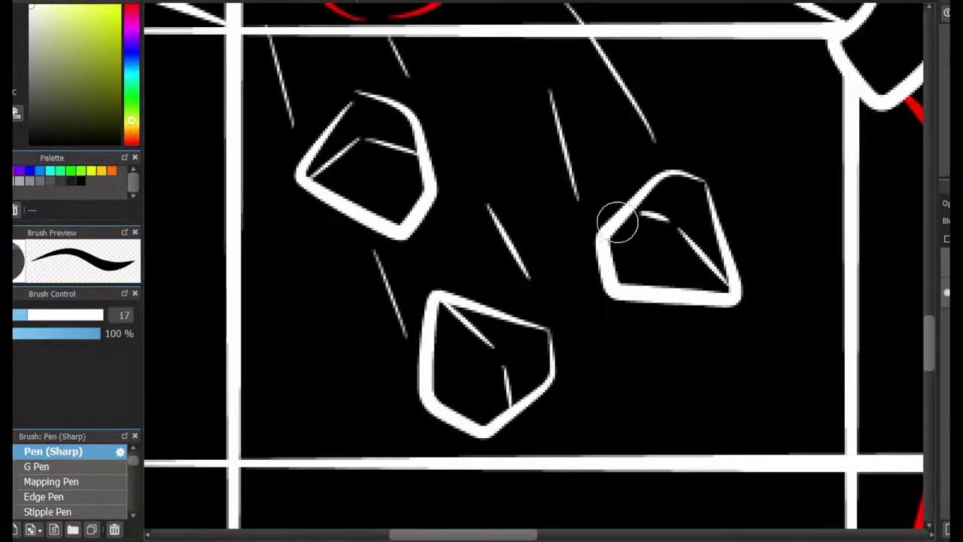
left_click_drag(628, 248, 742, 291)
key("ctrl+z")
left_click_drag(652, 262, 729, 291)
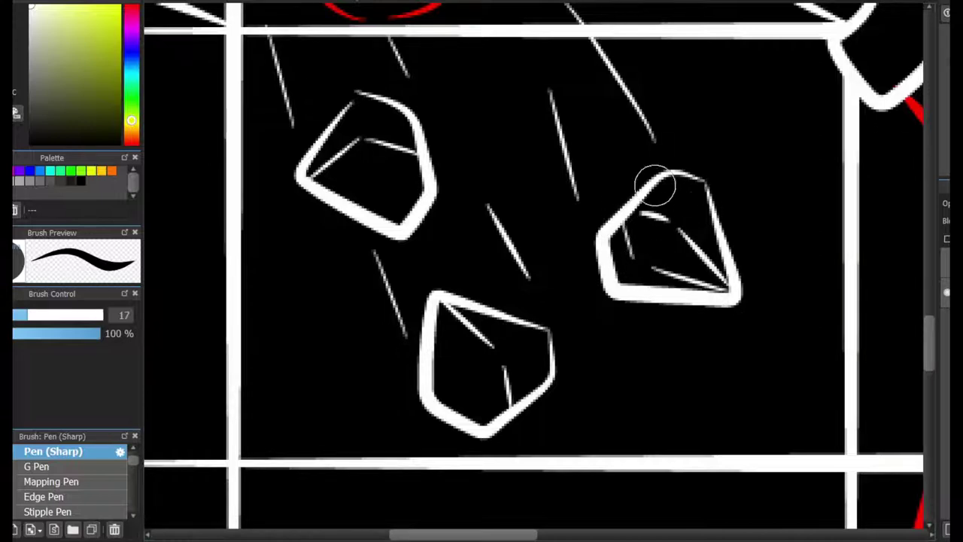
left_click_drag(652, 178, 718, 225)
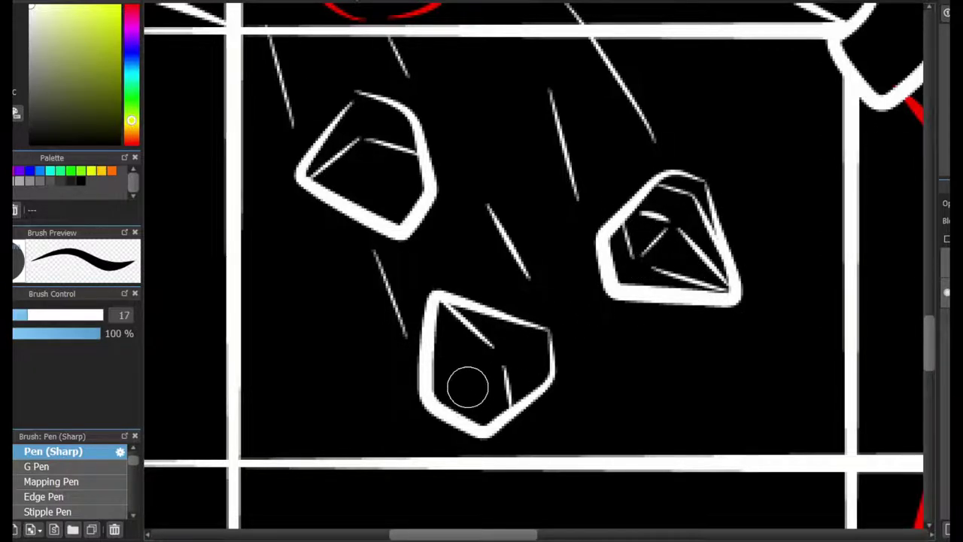
Step: Add thin white facet lines inside the lowest falling gem and the upper-left falling gem
left_click_drag(465, 380, 478, 423)
left_click_drag(440, 301, 457, 366)
left_click_drag(440, 305, 476, 418)
key("ctrl+z")
left_click_drag(467, 376, 548, 333)
left_click_drag(310, 179, 420, 176)
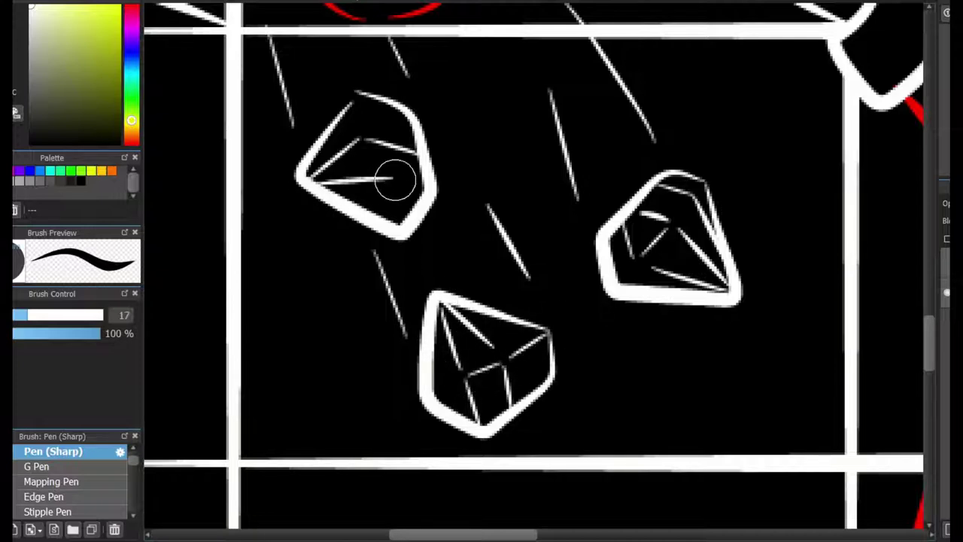
left_click_drag(368, 141, 377, 181)
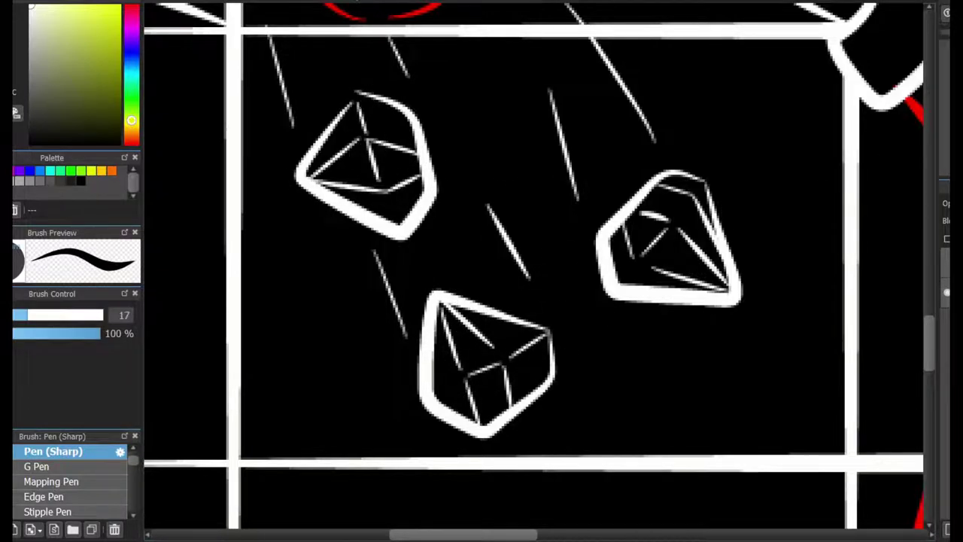
Step: Add thin white facet lines to the gems in the basket
scroll(527, 271, "down", 5)
left_click_drag(640, 312, 695, 301)
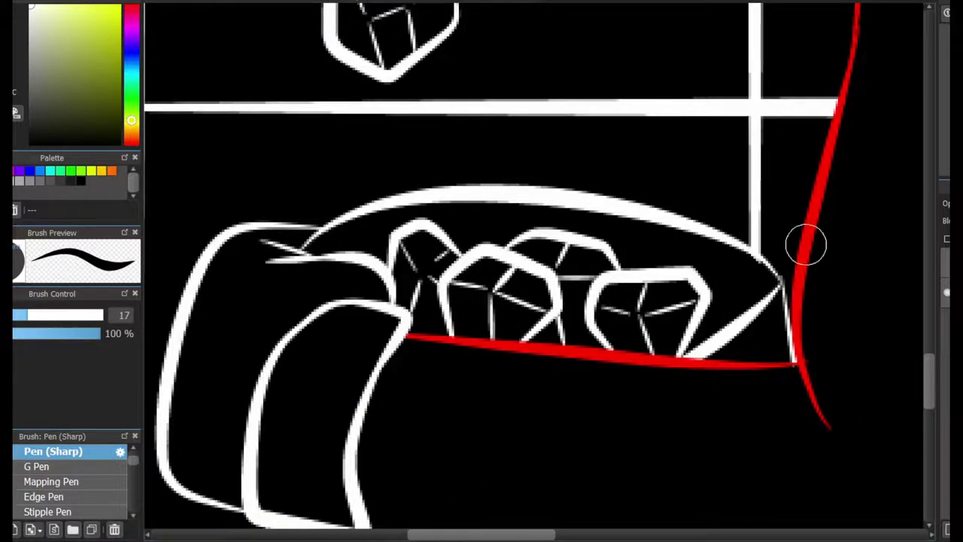
left_click_drag(802, 241, 817, 299)
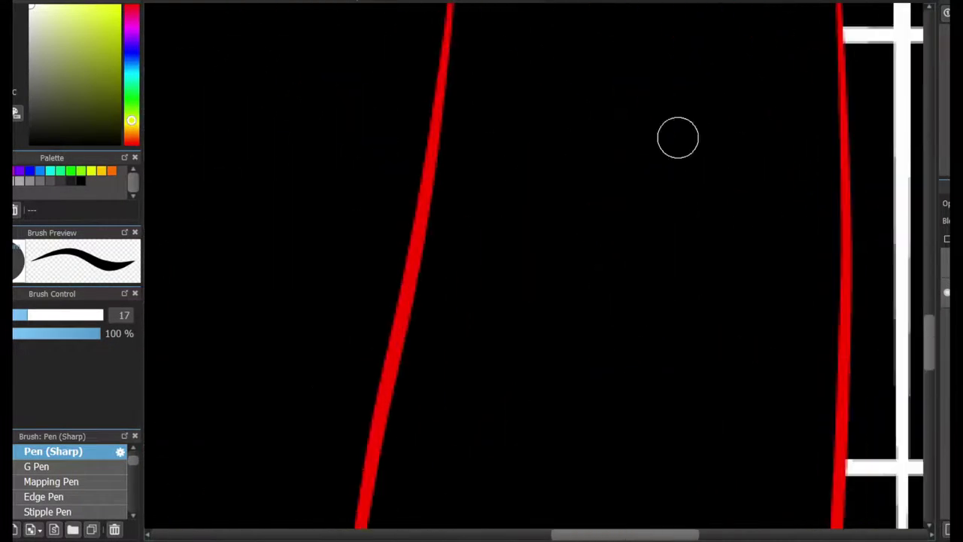
Step: Switch to the eraser at size 27 and show the blue sketch together with the linework
left_click_drag(677, 137, 594, 137)
scroll(474, 270, "down", 3)
scroll(474, 270, "down", 1)
scroll(718, 97, "up", 3)
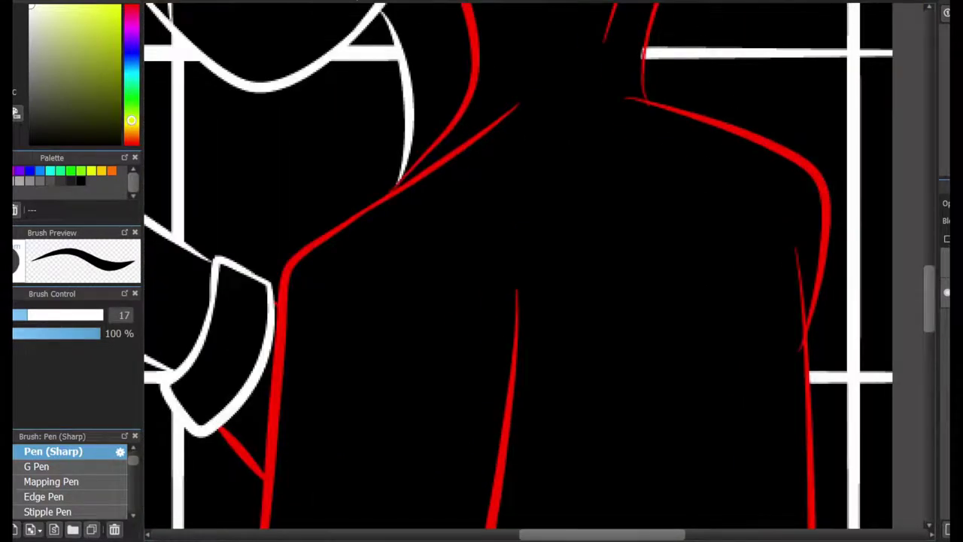
scroll(262, 98, "down", 3)
scroll(261, 98, "up", 4)
key("bracketright")
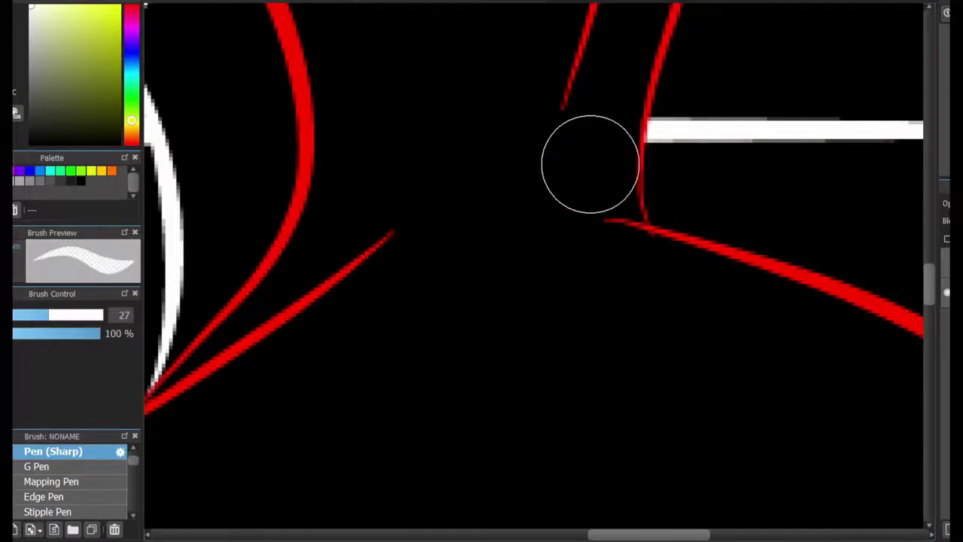
scroll(591, 164, "down", 4)
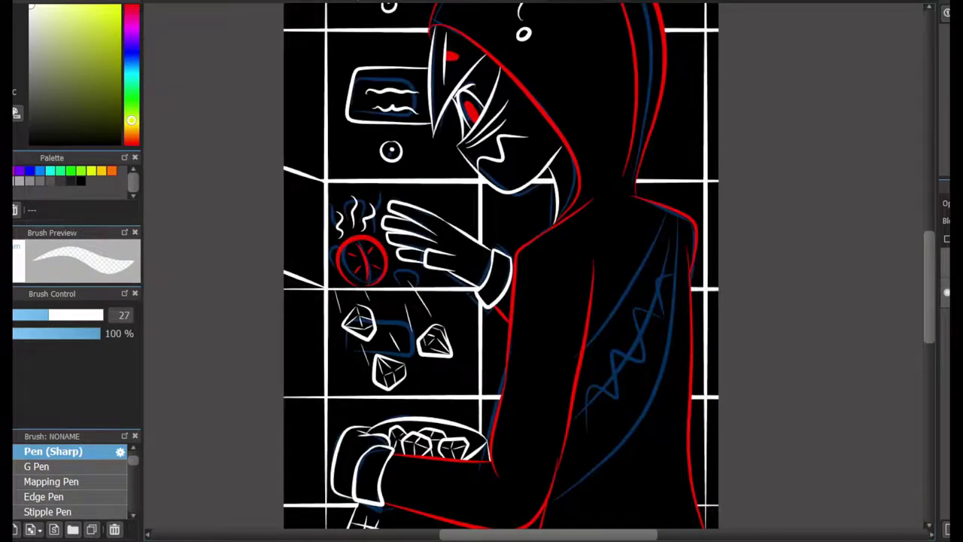
Step: Draw the two curved white outer edges of the diagonal sash across the thief's back with the size 17 pen
scroll(475, 460, "up", 2)
key("b")
scroll(742, 198, "up", 2)
scroll(705, 229, "down", 2)
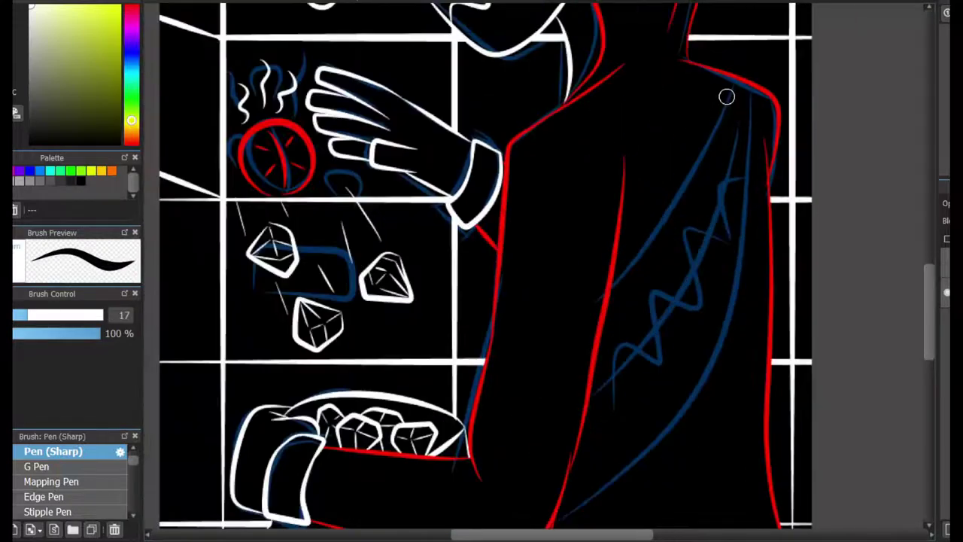
left_click_drag(735, 80, 602, 278)
key("ctrl+z")
left_click_drag(735, 97, 597, 281)
scroll(598, 281, "right", 3)
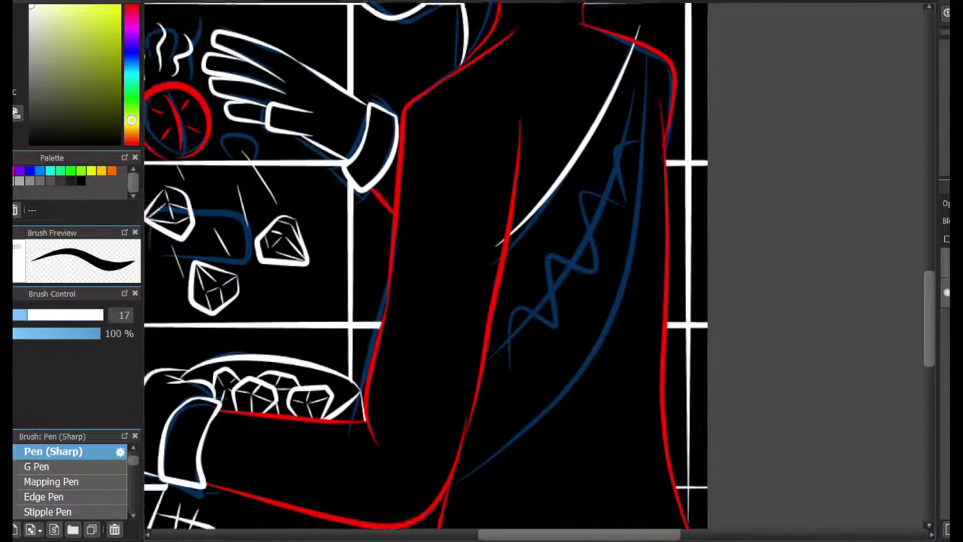
left_click_drag(638, 58, 437, 436)
Step: Draw a curved white line between the sash edges, with a small teardrop shape at its upper end
mouse_move(445, 358)
left_mouse_down()
mouse_move(620, 122)
mouse_move(602, 157)
left_mouse_up()
key("ctrl+z")
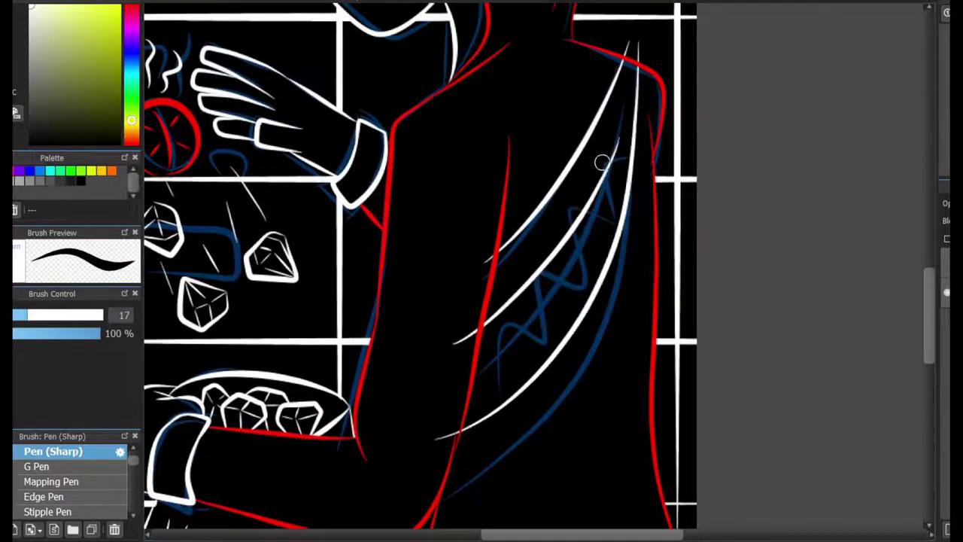
key("ctrl+z")
left_click_drag(619, 122, 436, 364)
scroll(615, 106, "up", 2)
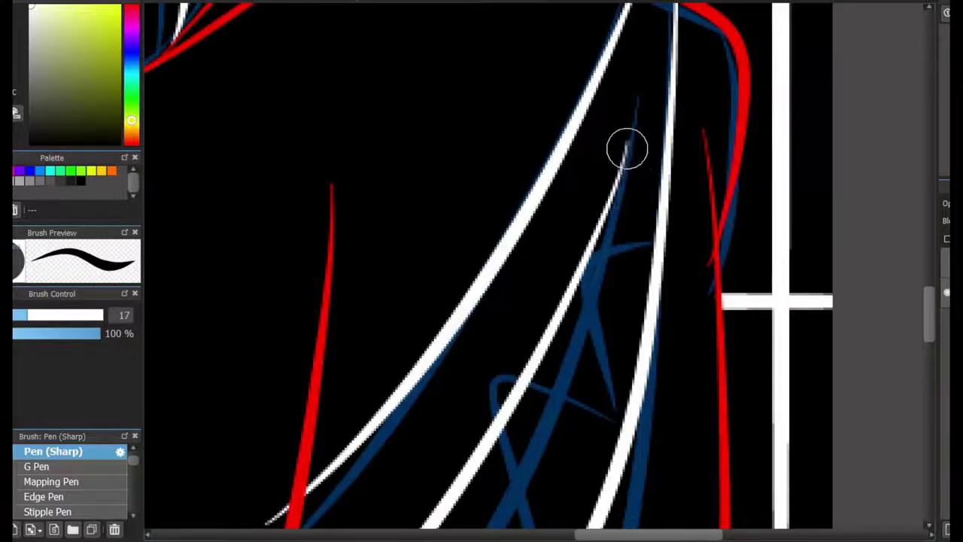
mouse_move(659, 199)
left_mouse_down()
mouse_move(621, 148)
mouse_move(639, 218)
left_mouse_up()
key("ctrl+z")
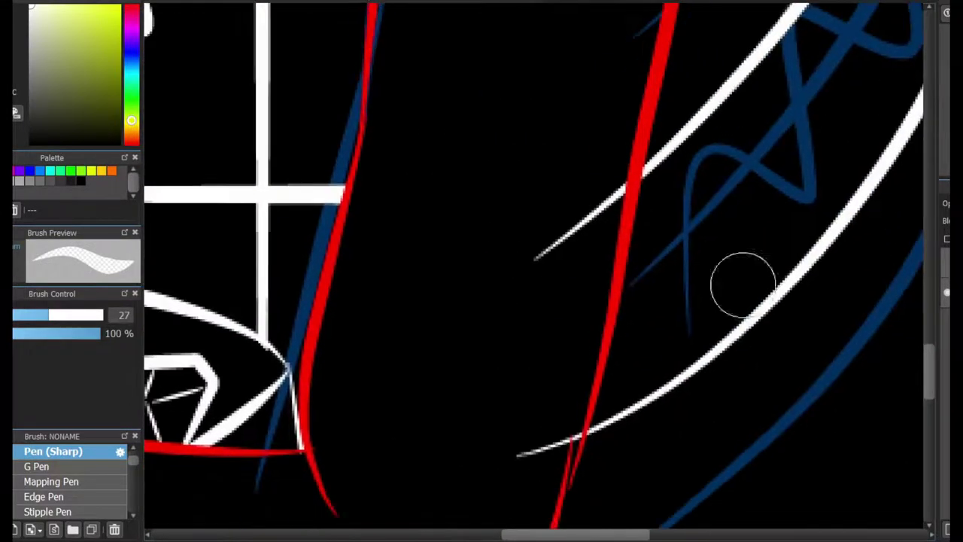
Step: Erase the ends of the three white sash lines that overshoot the red sleeve line, using the size 27 eraser
mouse_move(587, 435)
left_mouse_down()
mouse_move(546, 458)
mouse_move(523, 455)
left_mouse_up()
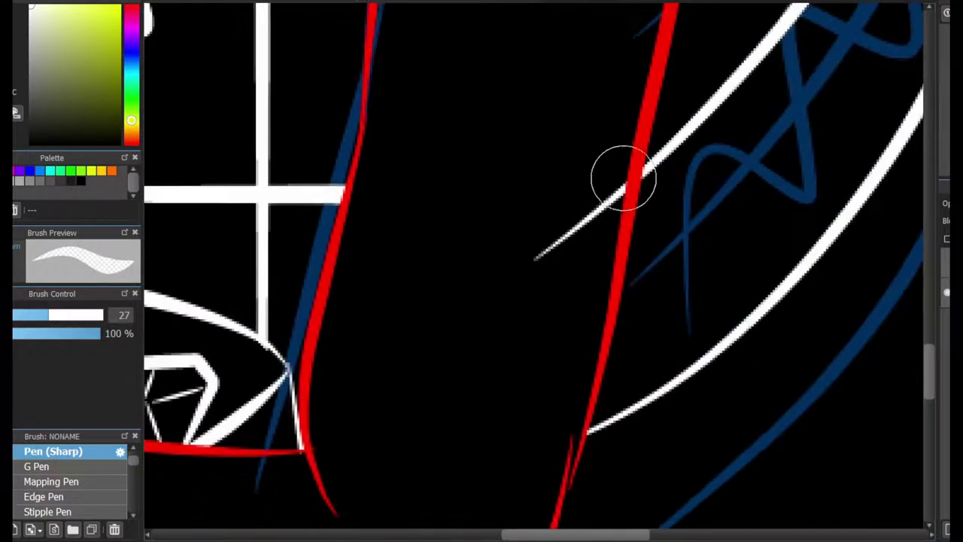
mouse_move(621, 173)
left_mouse_down()
mouse_move(540, 263)
mouse_move(530, 246)
left_mouse_up()
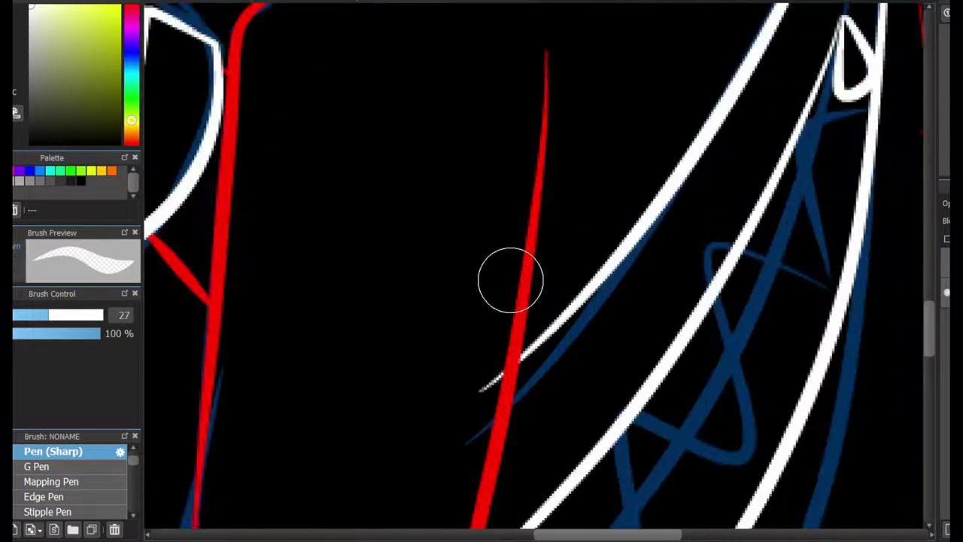
mouse_move(519, 361)
left_mouse_down()
mouse_move(481, 393)
mouse_move(474, 418)
left_mouse_up()
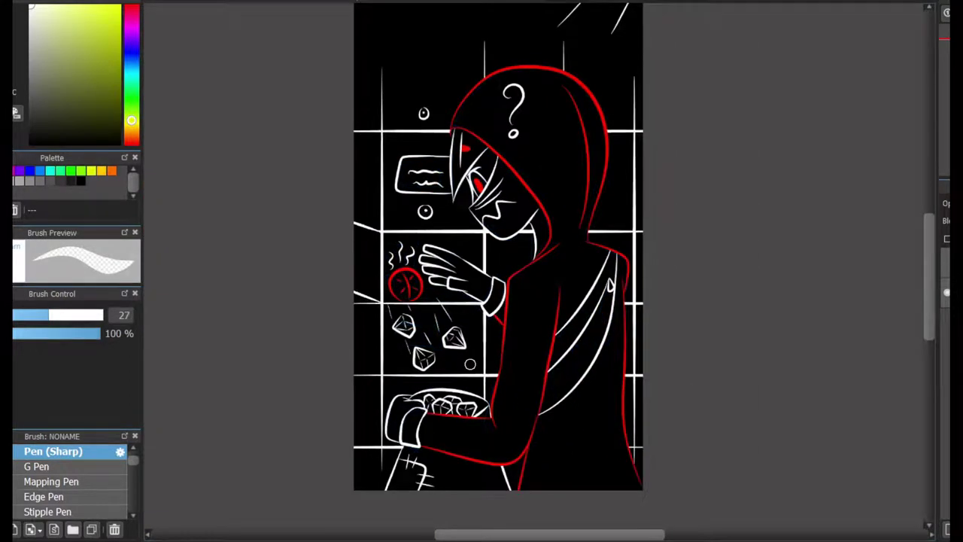
Step: Sample the red outline colour and add a second curved red line inside the shape in the canvas's upper-right corner
scroll(498, 271, "up", 2)
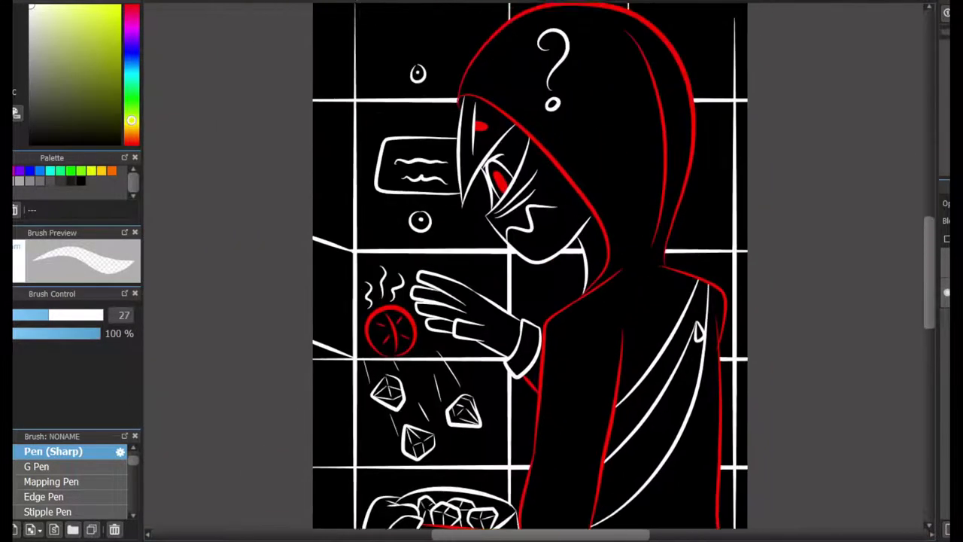
scroll(500, 271, "down", 3)
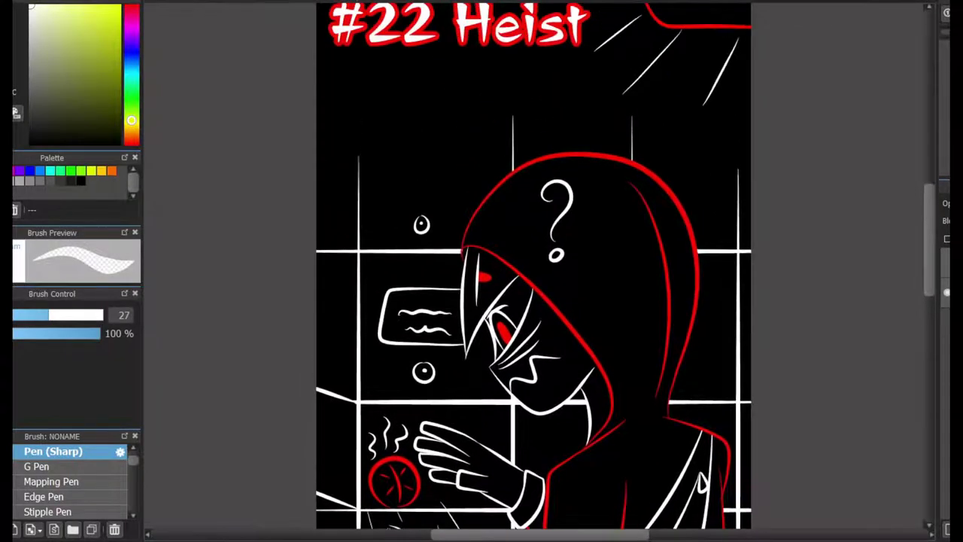
scroll(751, 102, "up", 3)
left_click(486, 129, "alt")
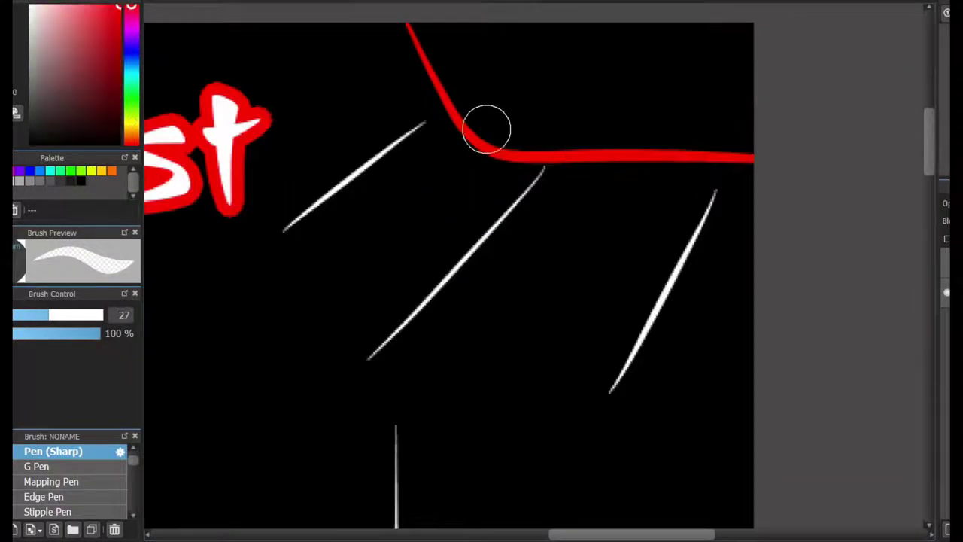
key("b")
left_click_drag(495, 144, 756, 123)
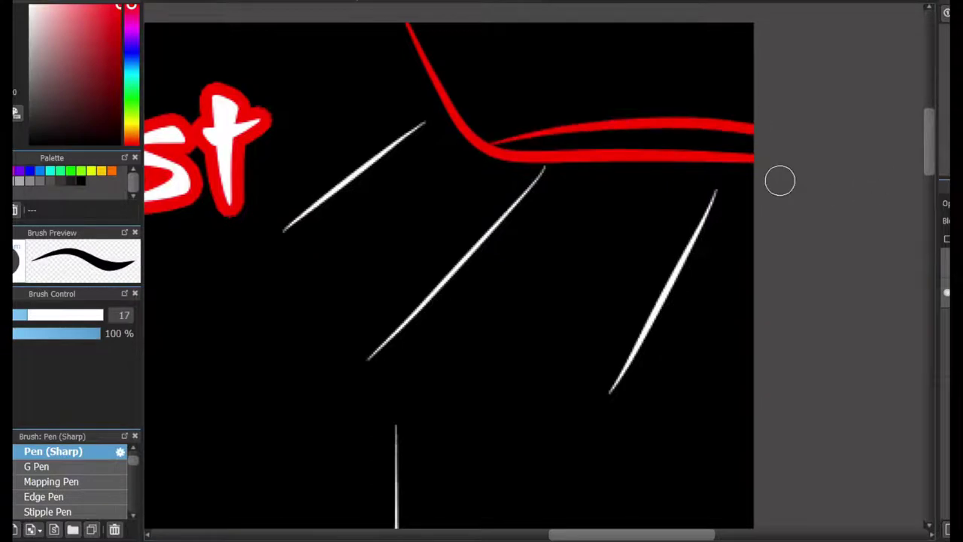
Step: Add a short red curve at the front tip of the hood opening, joining its outline to the hair line
scroll(780, 178, "down", 5)
mouse_move(780, 178)
left_mouse_down()
mouse_move(554, 56)
mouse_move(583, 40)
left_mouse_up()
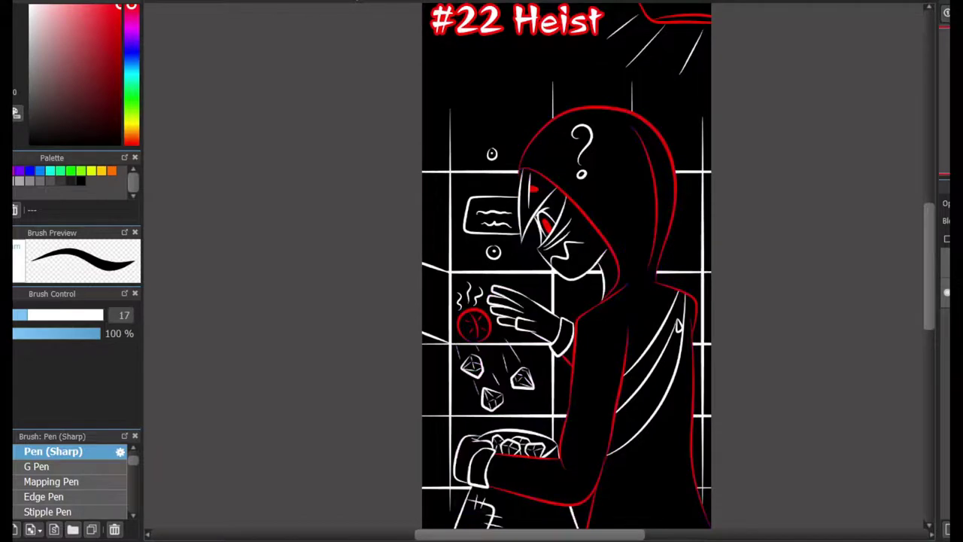
scroll(554, 217, "up", 5)
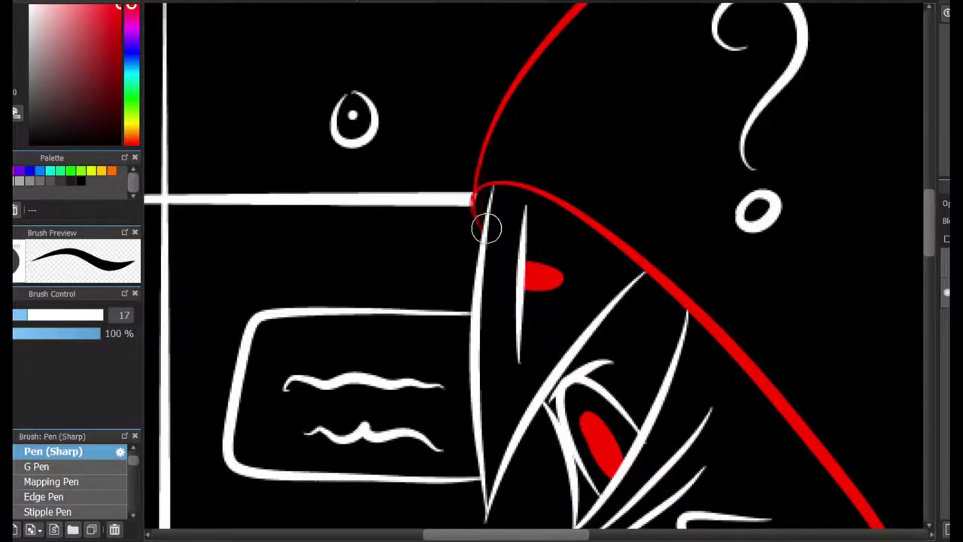
scroll(481, 211, "up", 1)
scroll(502, 194, "down", 4)
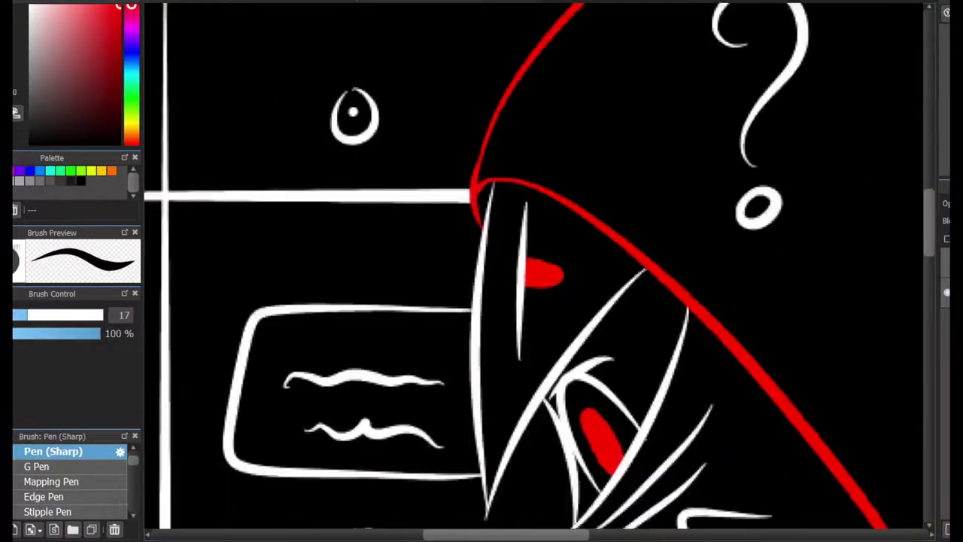
scroll(439, 253, "up", 2)
scroll(482, 271, "down", 2)
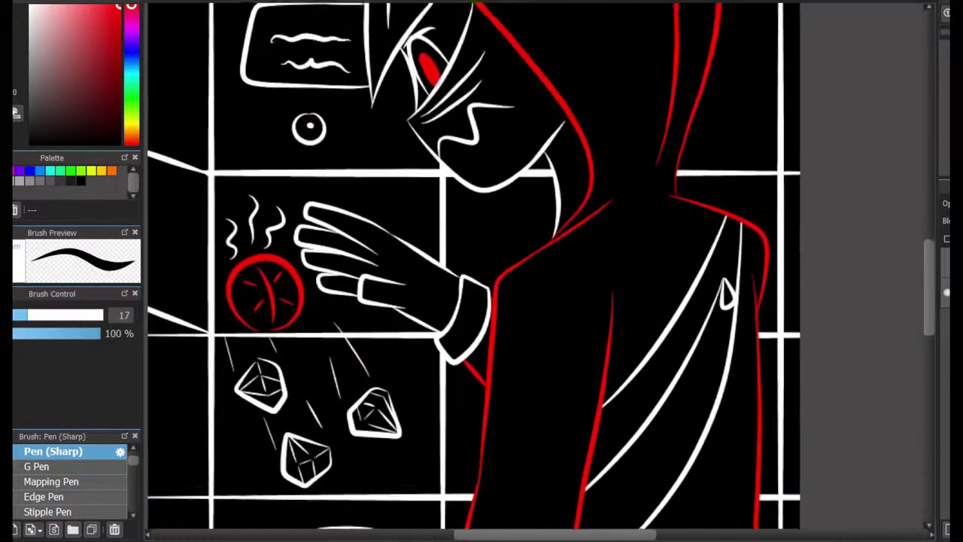
scroll(497, 301, "up", 2)
left_click_drag(724, 239, 747, 410)
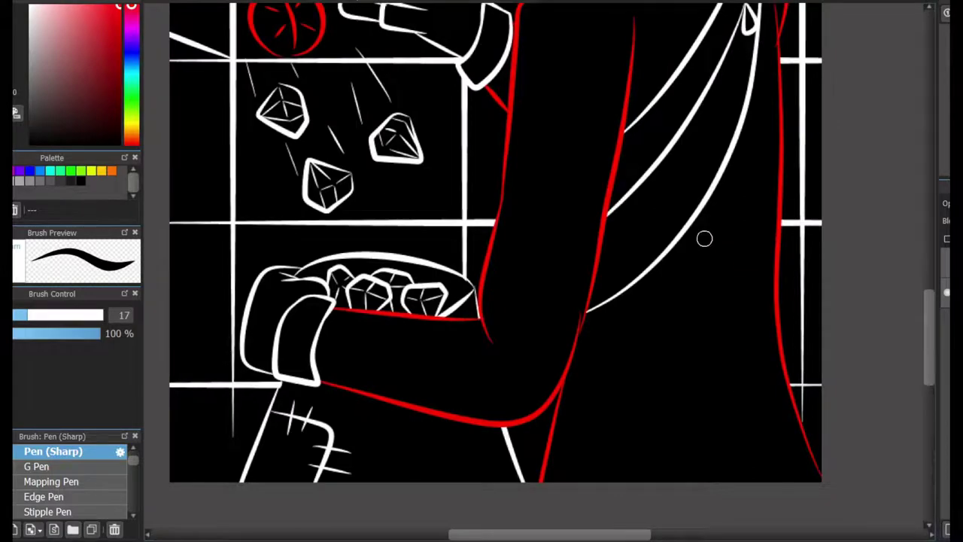
scroll(481, 270, "up", 3)
left_click_drag(632, 222, 711, 198)
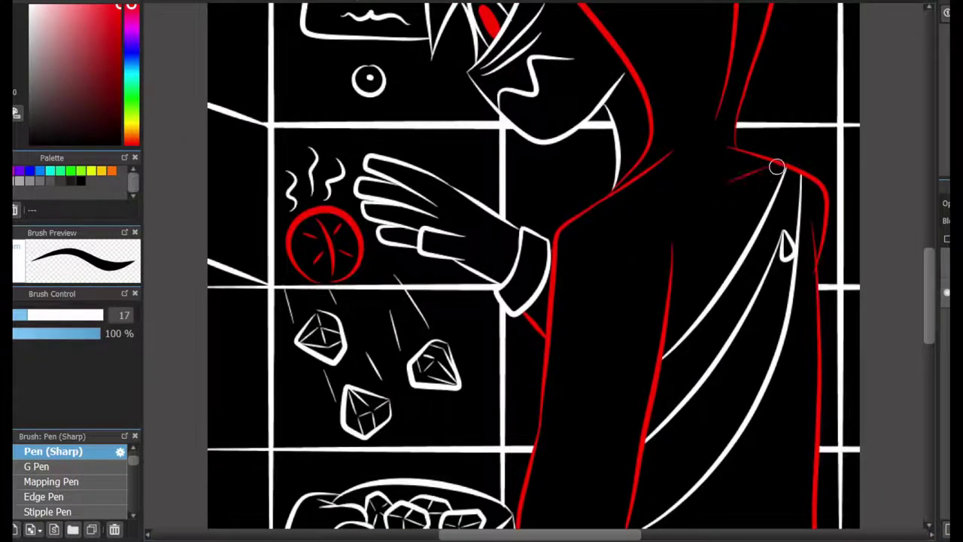
scroll(482, 271, "down", 2)
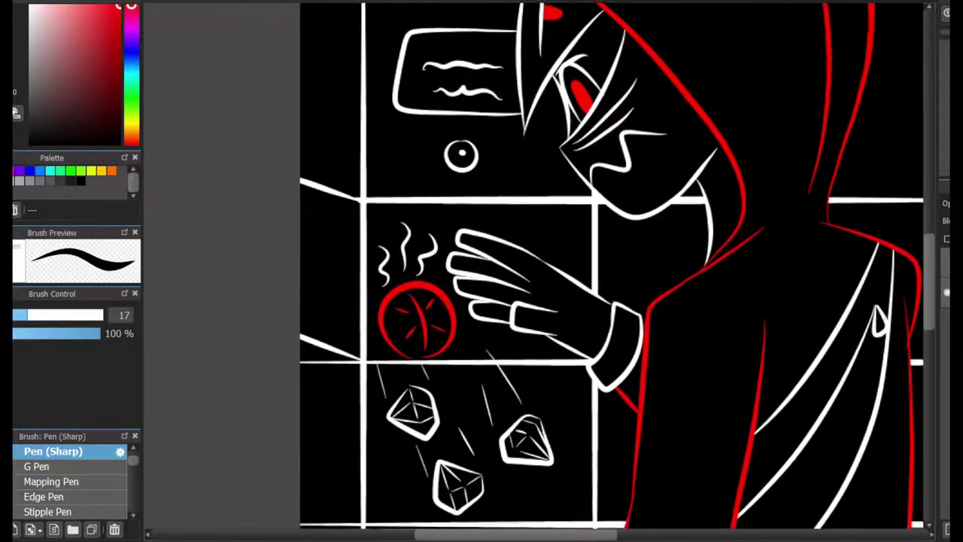
scroll(684, 251, "up", 4)
key("ctrl+z")
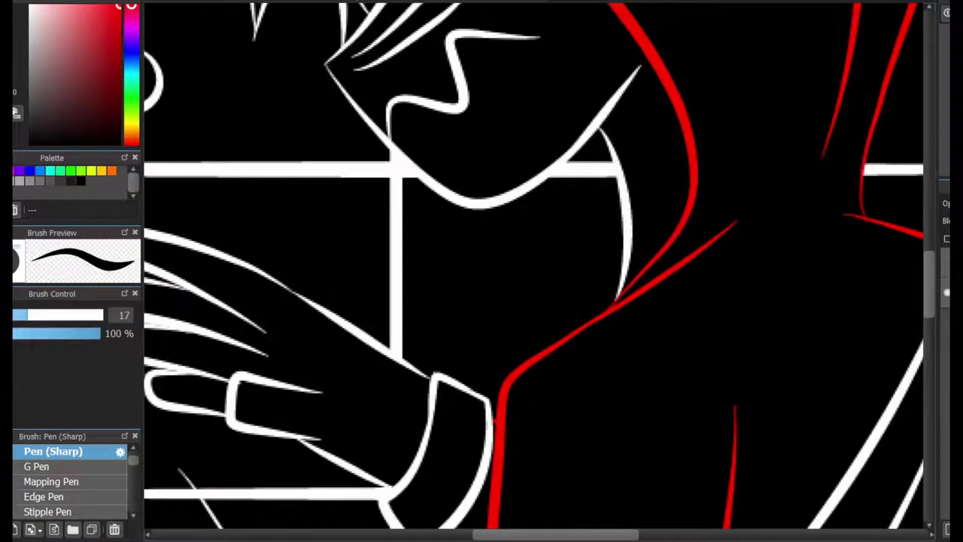
Step: Draw a curved red fold at the bottom of the hood opening, from the shoulder line up to the hood edge
scroll(699, 279, "up", 2)
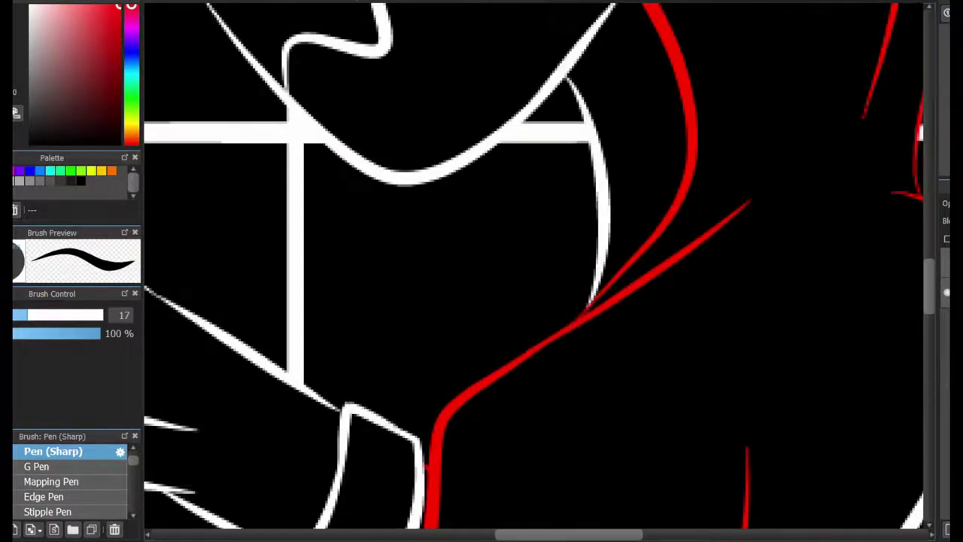
left_click_drag(555, 331, 645, 256)
key("ctrl+z")
left_click_drag(534, 350, 692, 189)
key("ctrl+z")
left_click_drag(535, 337, 691, 184)
scroll(571, 266, "up", 1)
Step: Switch to black and paint over the end of the white neck line inside the new red hood fold
key("x")
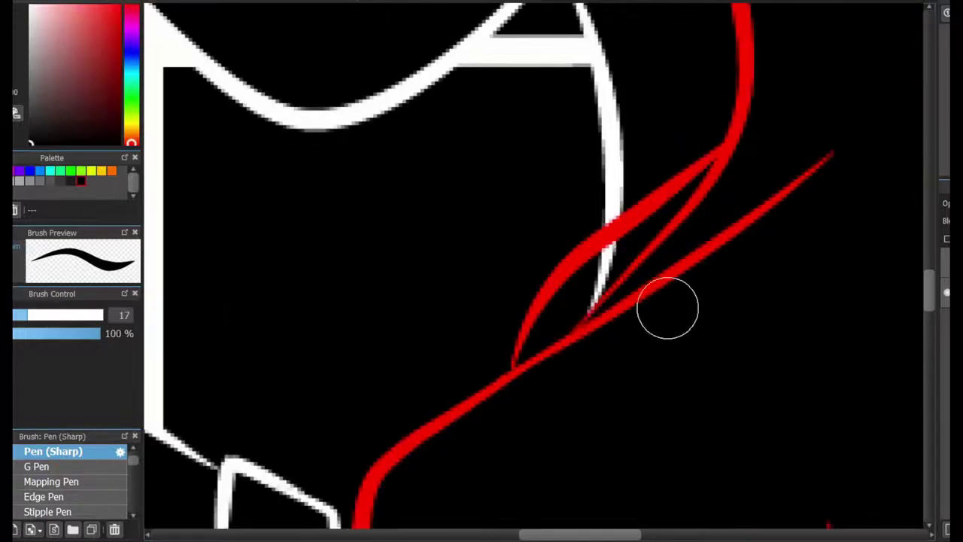
left_click_drag(610, 275, 630, 241)
scroll(644, 168, "down", 3)
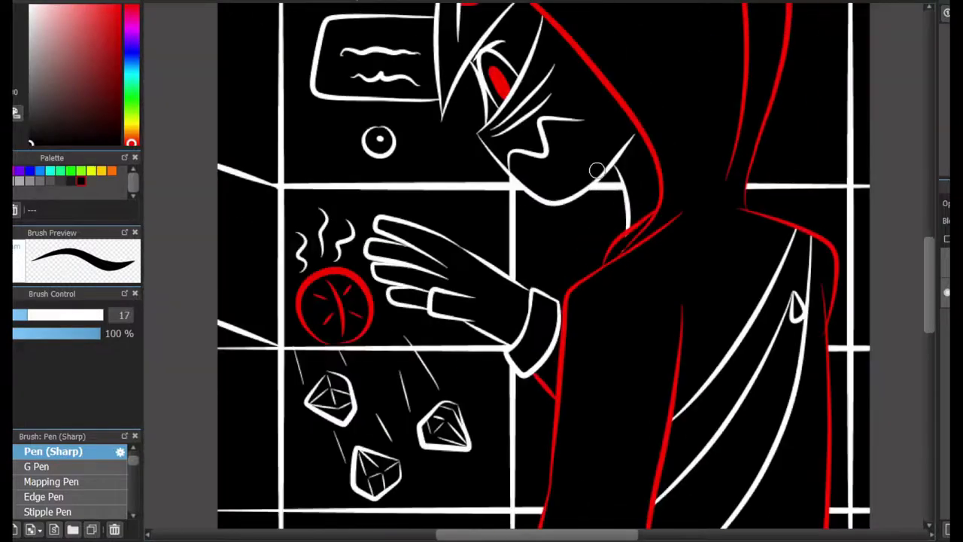
scroll(761, 178, "up", 3)
scroll(660, 152, "up", 3)
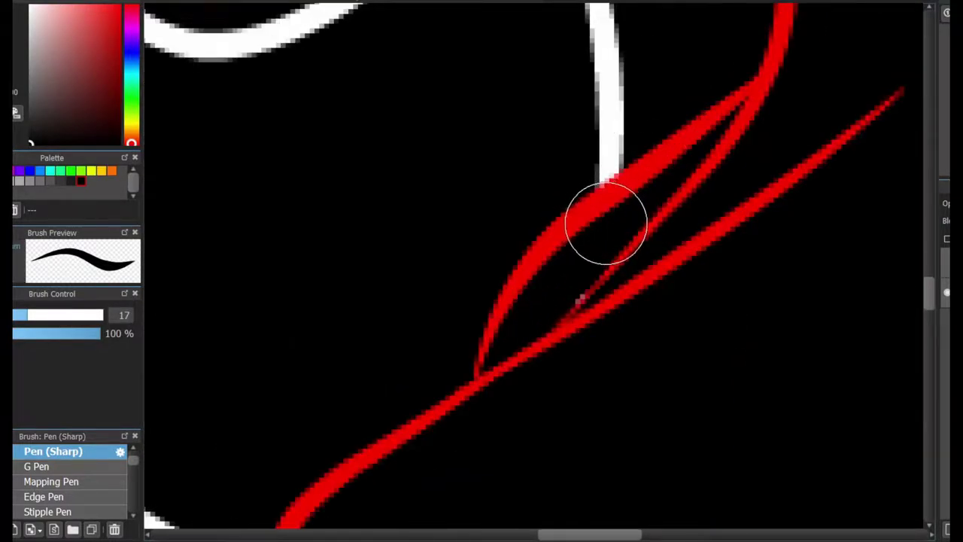
scroll(536, 238, "down", 5)
left_click_drag(683, 236, 653, 131)
scroll(587, 271, "up", 2)
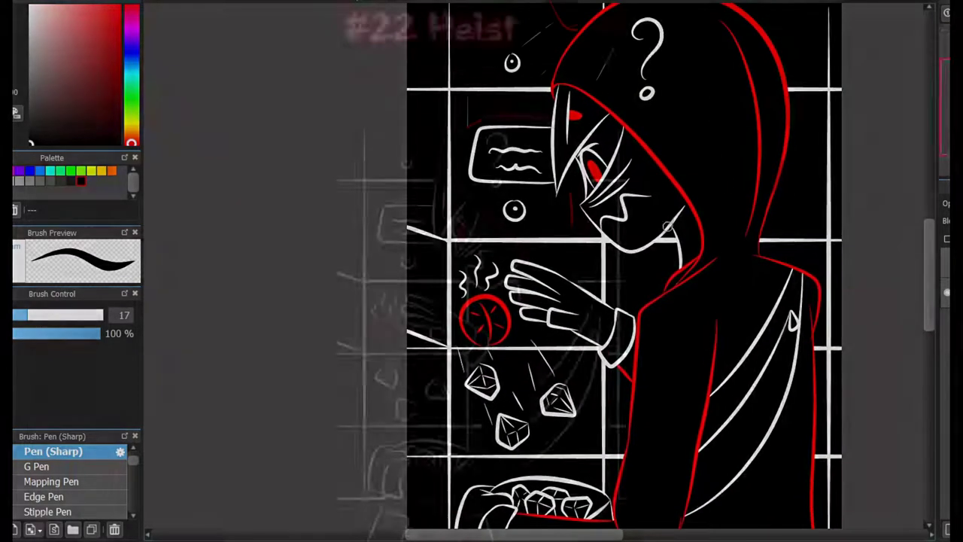